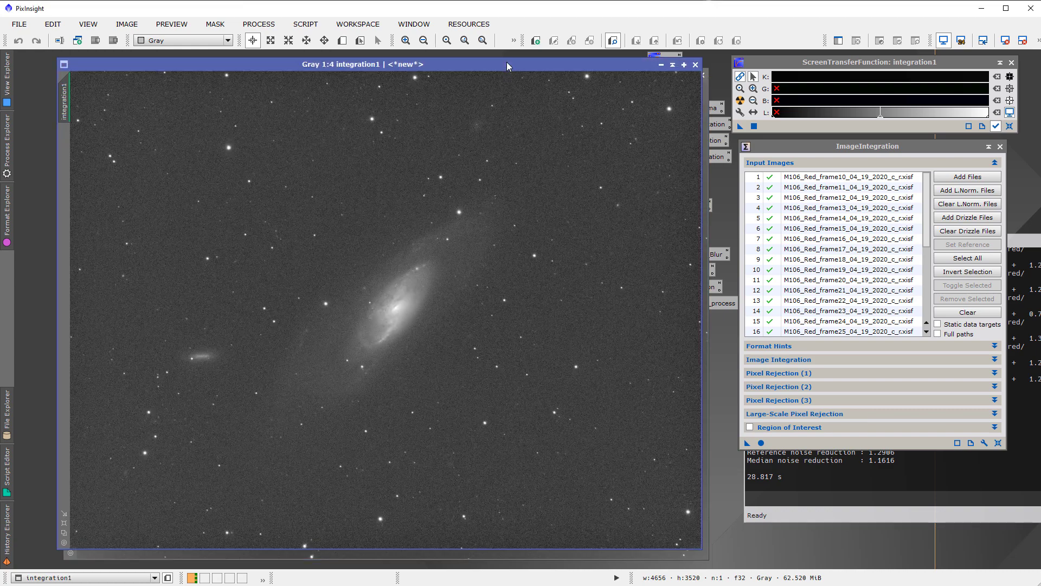
Step: Close the integration1 window, leaving the first M106 integration in front
mouse_move(506, 62)
left_mouse_down()
mouse_move(510, 89)
mouse_move(507, 82)
left_mouse_up()
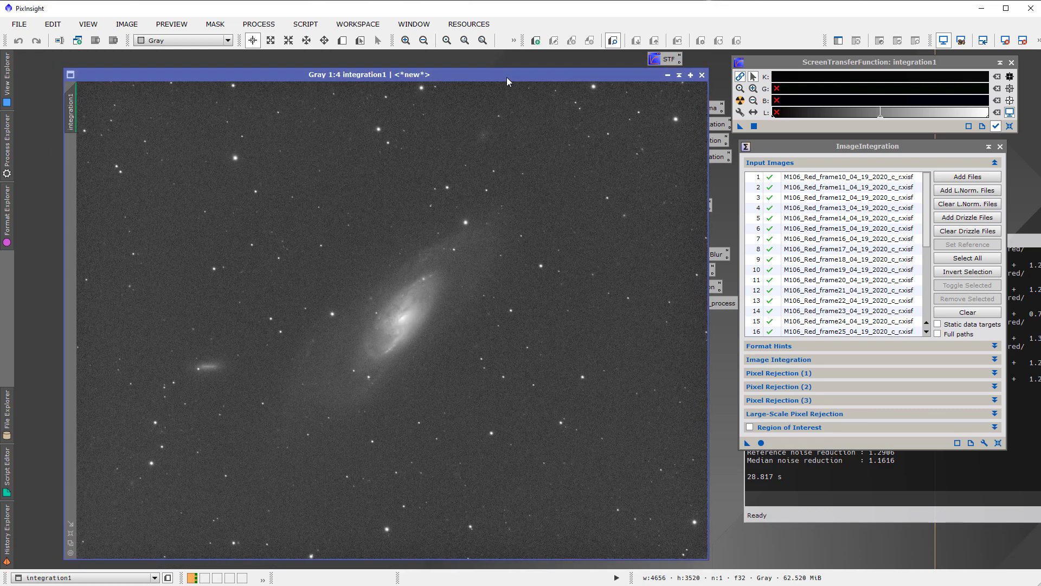
key("ctrl+Tab")
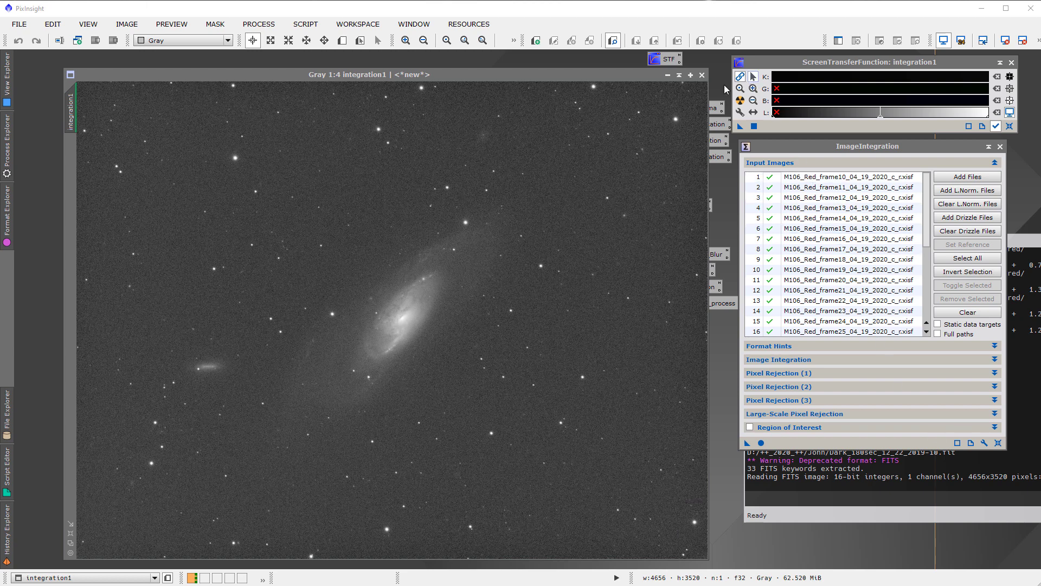
left_click(701, 75)
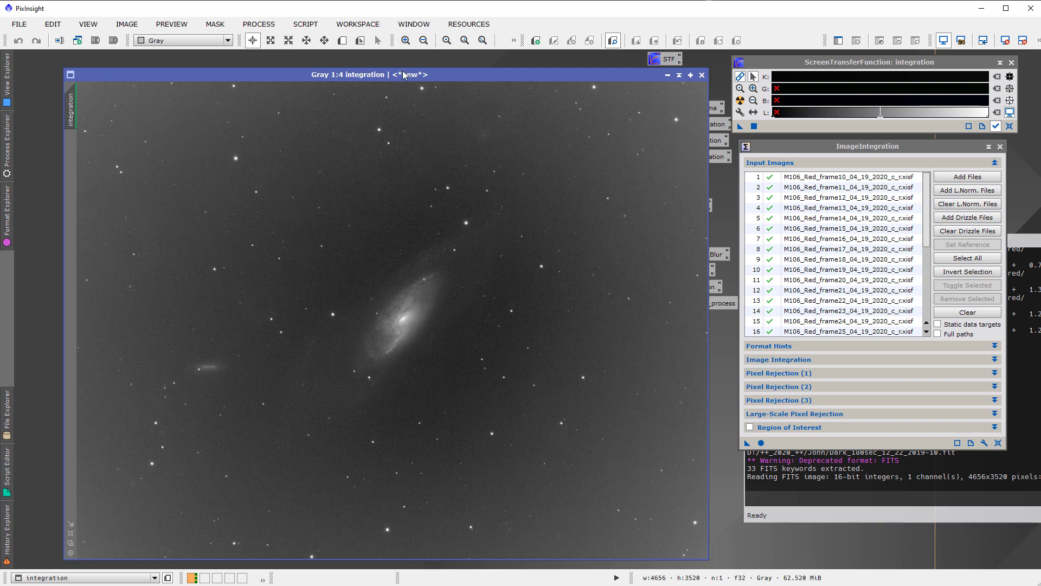
Step: Move the integration image window left and slightly up in the workspace
left_click_drag(412, 75, 375, 69)
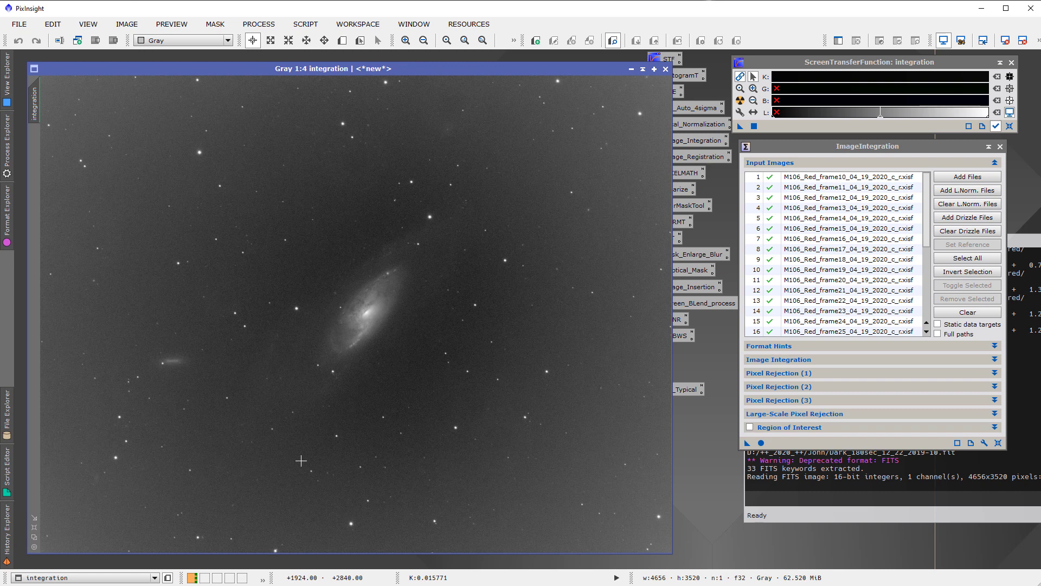
left_click_drag(373, 70, 372, 65)
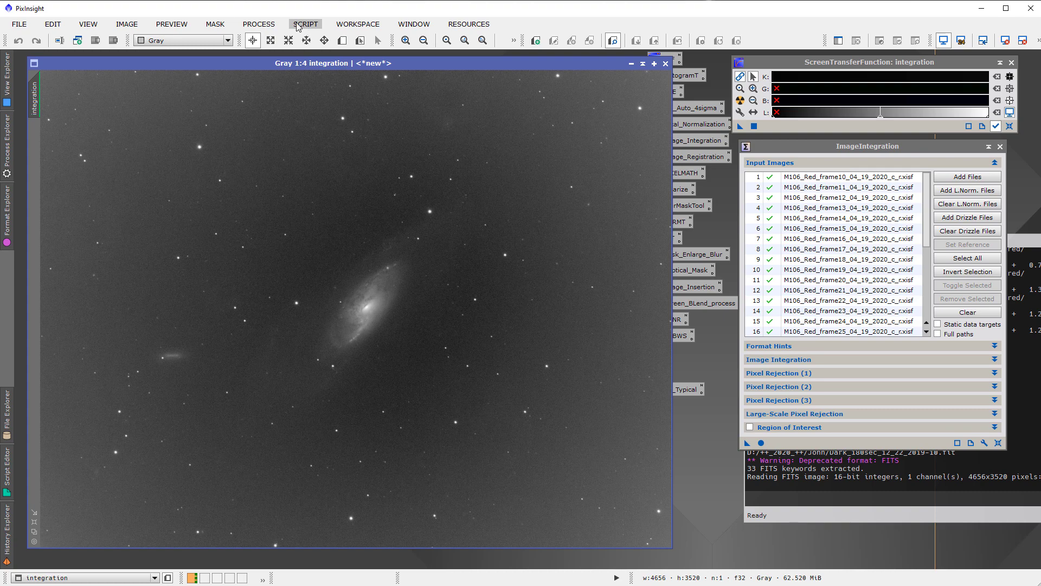
Step: Launch Blink and browse its file picker to D:\++_2020_++\John
left_click(258, 24)
mouse_move(275, 41)
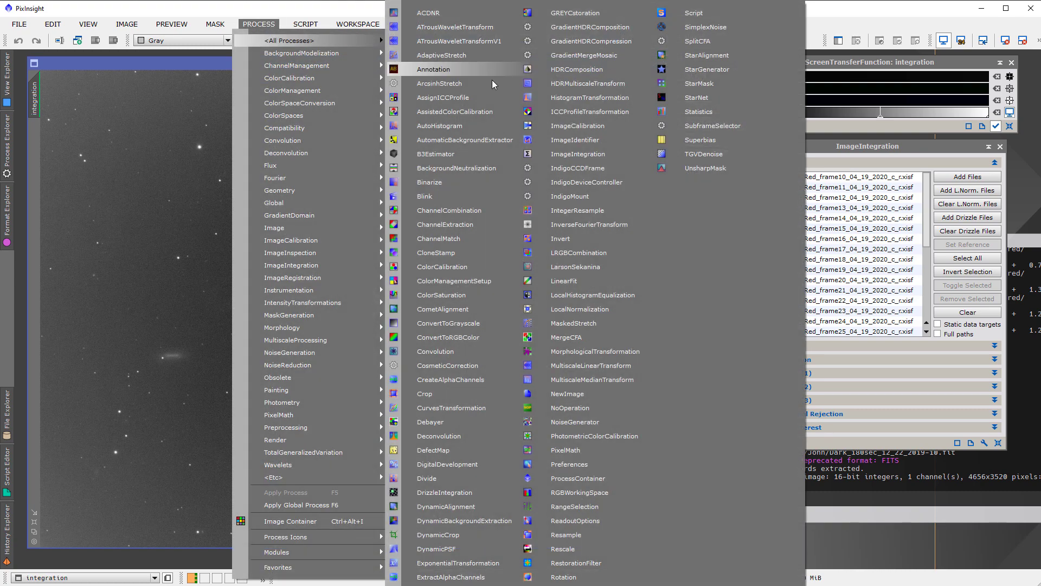
left_click(493, 196)
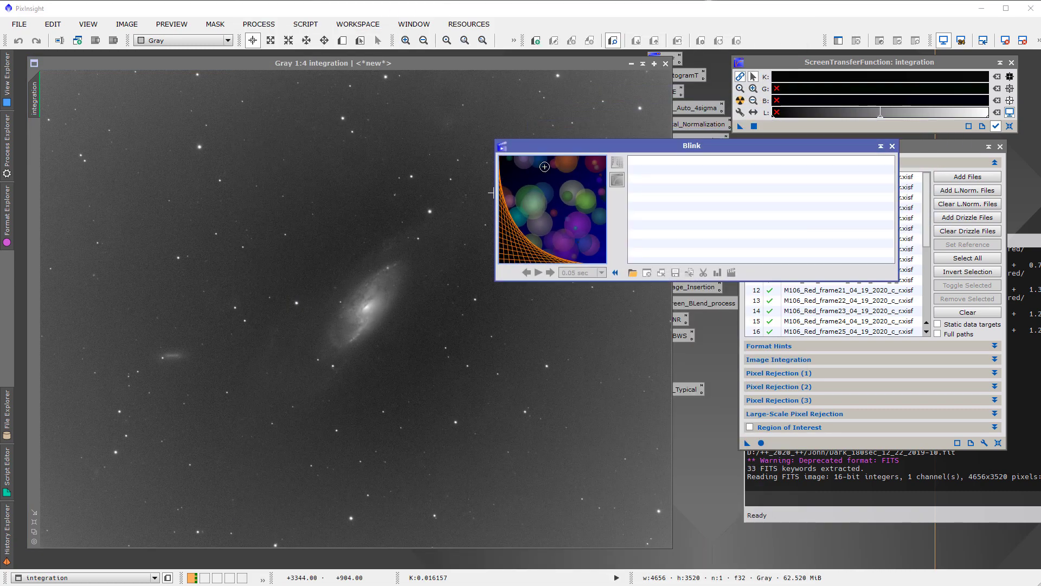
left_click(632, 273)
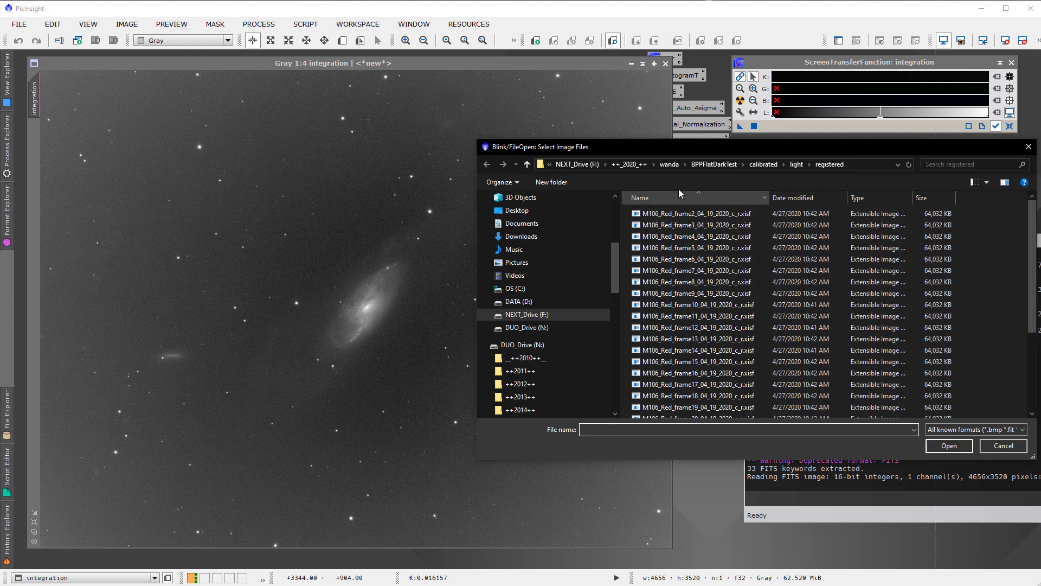
left_click(606, 164)
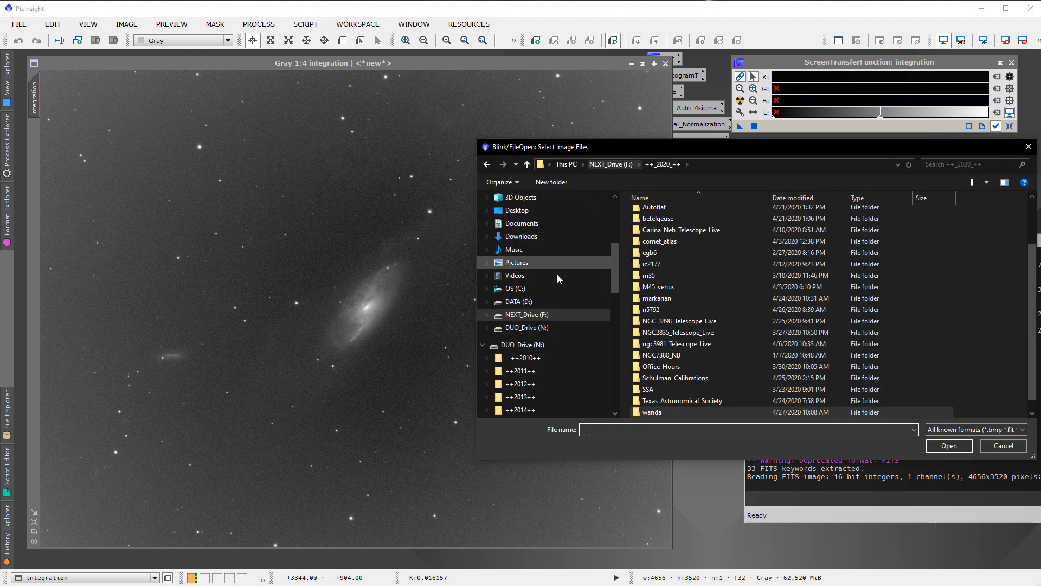
left_click(524, 301)
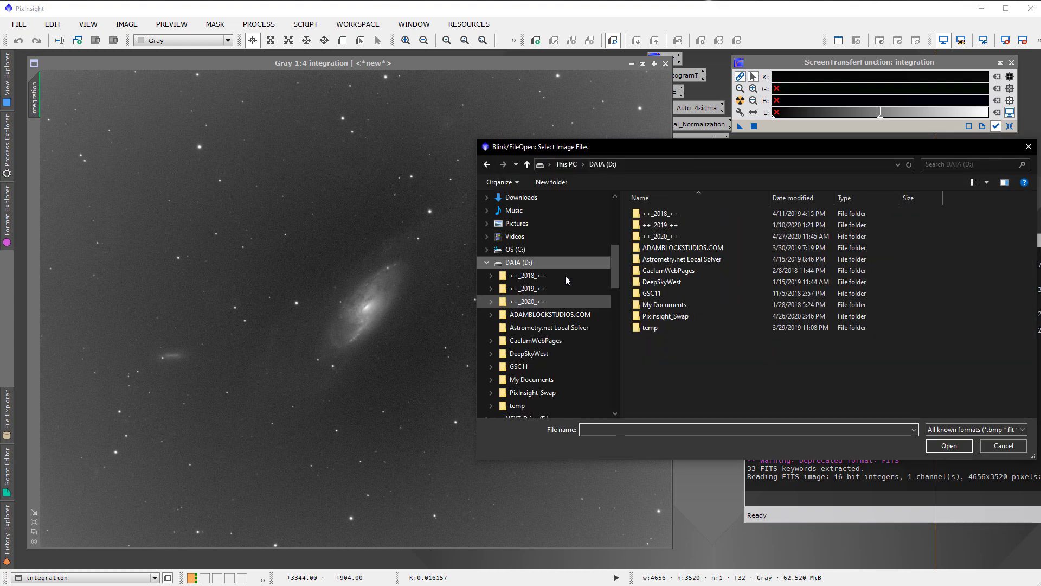
double_click(668, 235)
double_click(649, 214)
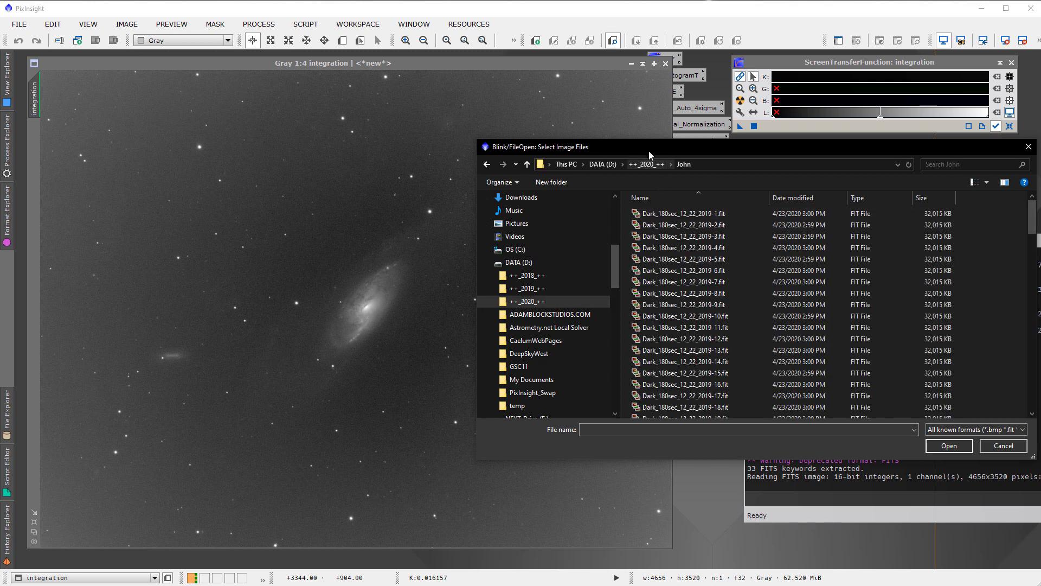
left_click_drag(648, 151, 400, 115)
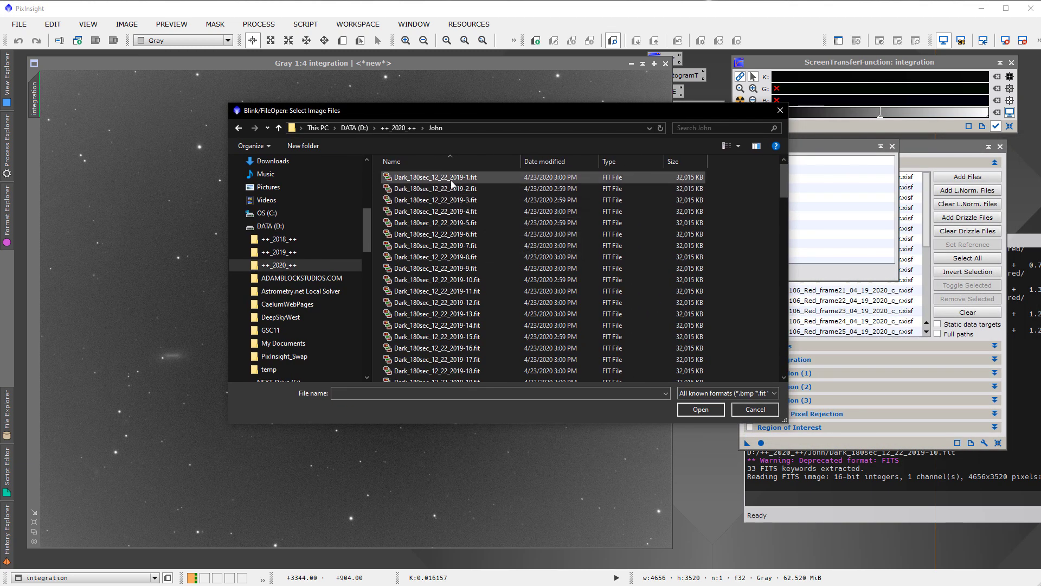
Step: Load Dark_180sec frames 1 through 8 into Blink
left_click(454, 178)
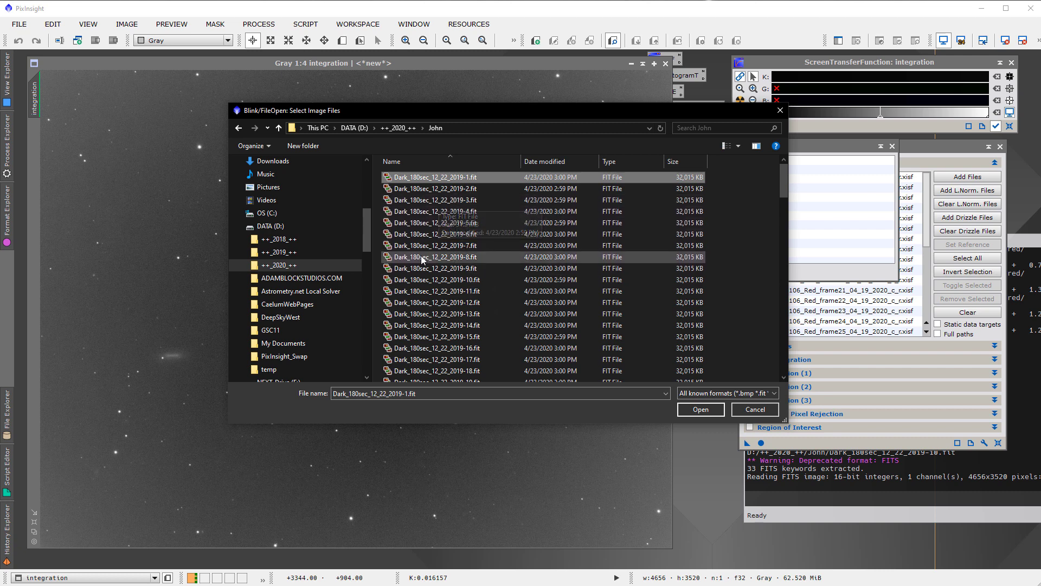
scroll(438, 223, "down", 1)
scroll(443, 227, "up", 1)
left_click(442, 256, "shift")
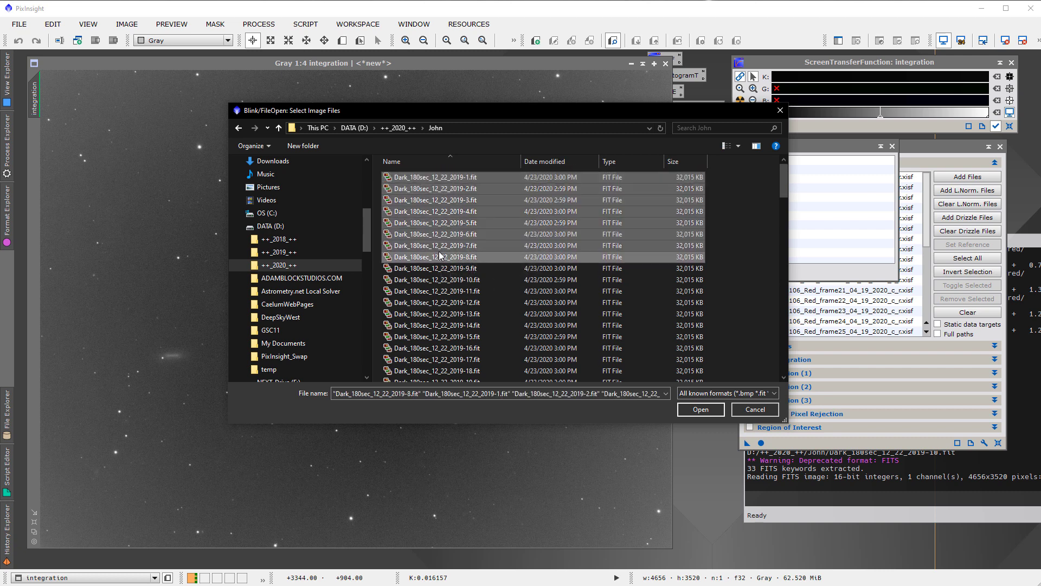
left_click(700, 409)
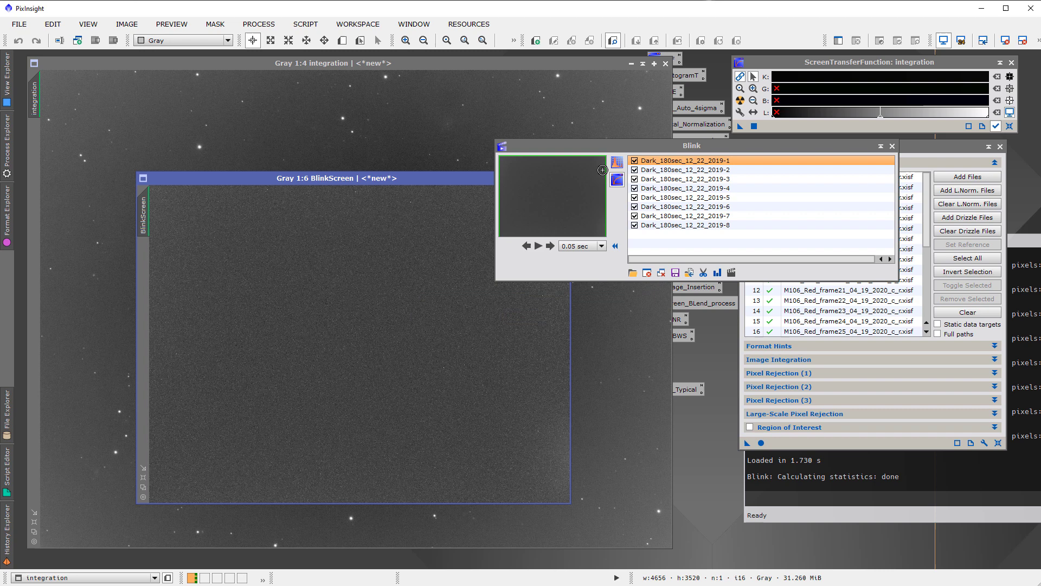
Step: Auto-stretch the darks, step through several frames, then close them all
left_click(616, 162)
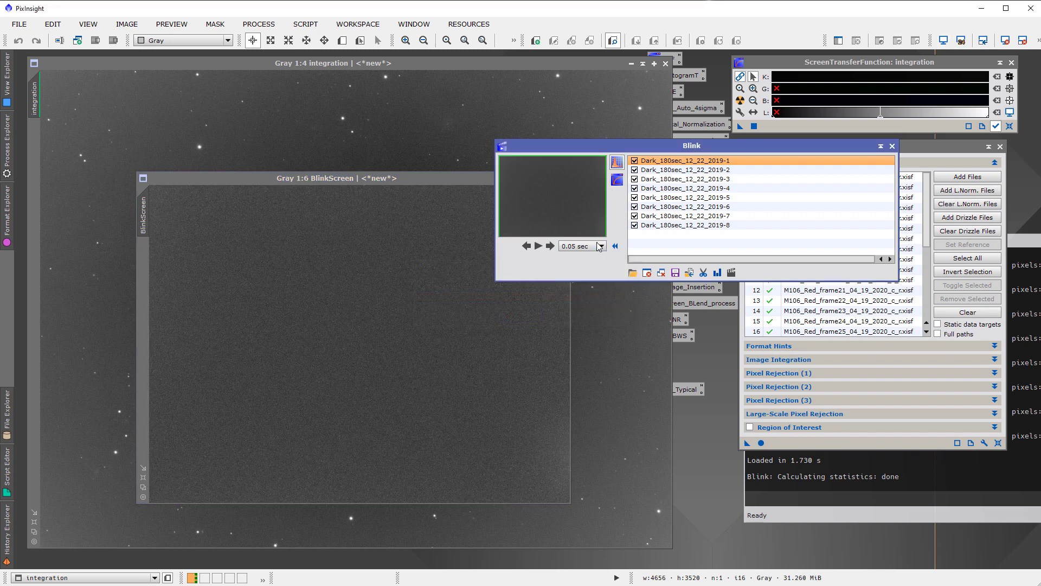
left_click(550, 245)
left_click(549, 246)
left_click(550, 246)
left_click(550, 245)
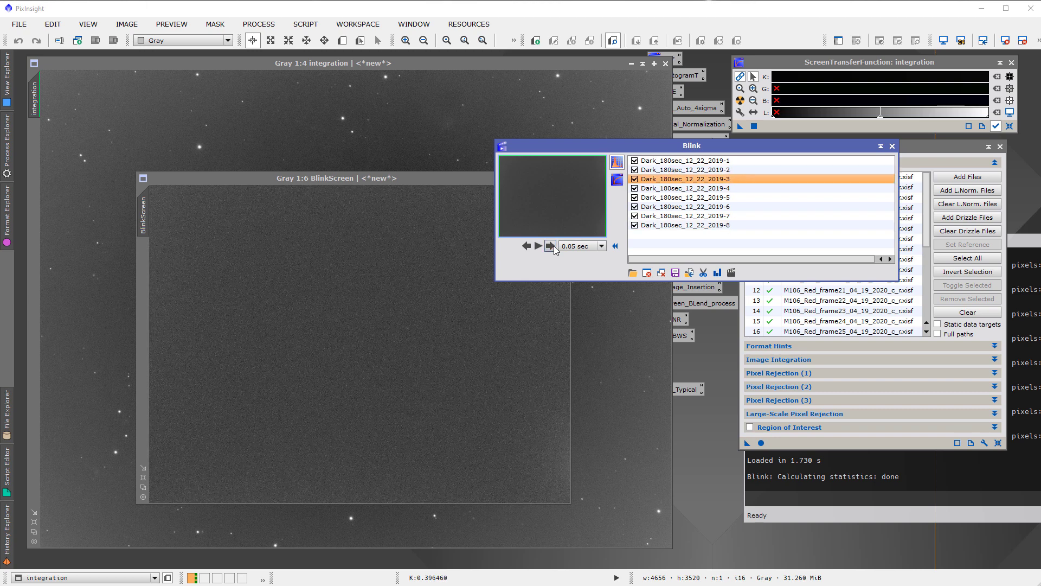
left_click(549, 246)
left_click(549, 245)
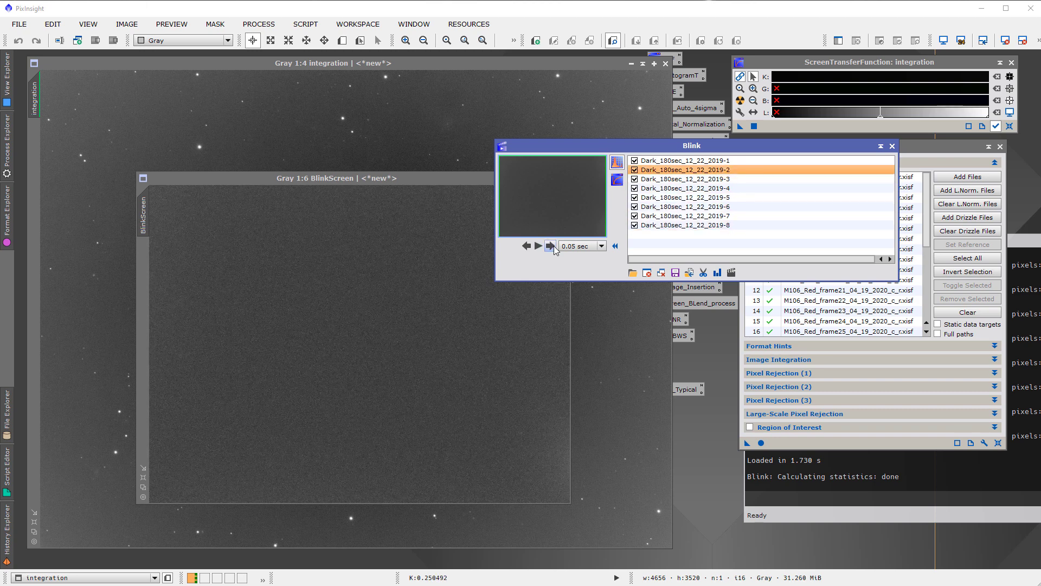
left_click(646, 274)
Step: Load Flats_Red_frame13 through Flats_Red_frame20 into Blink
left_click(632, 272)
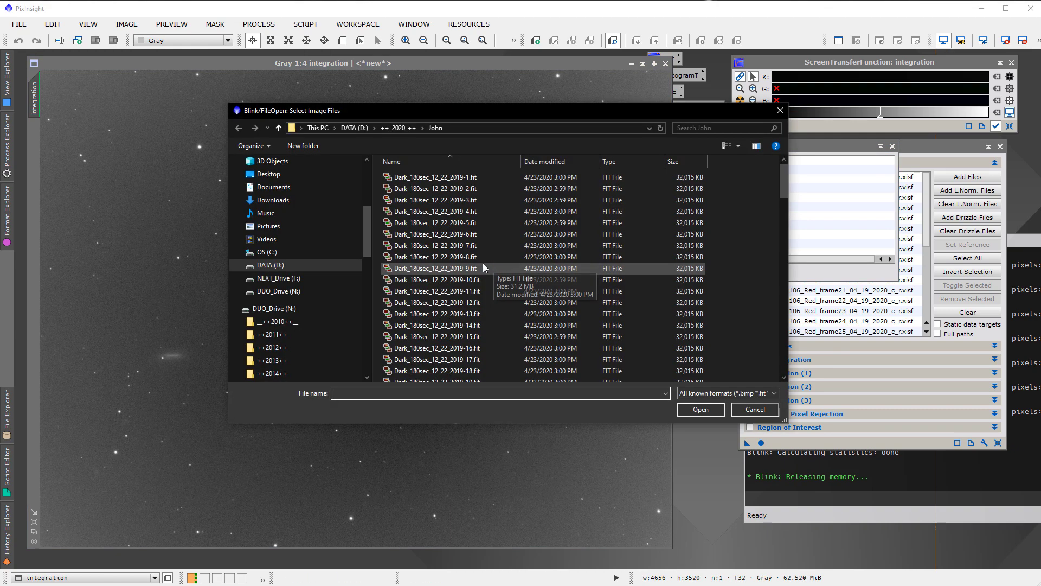
scroll(466, 267, "down", 10)
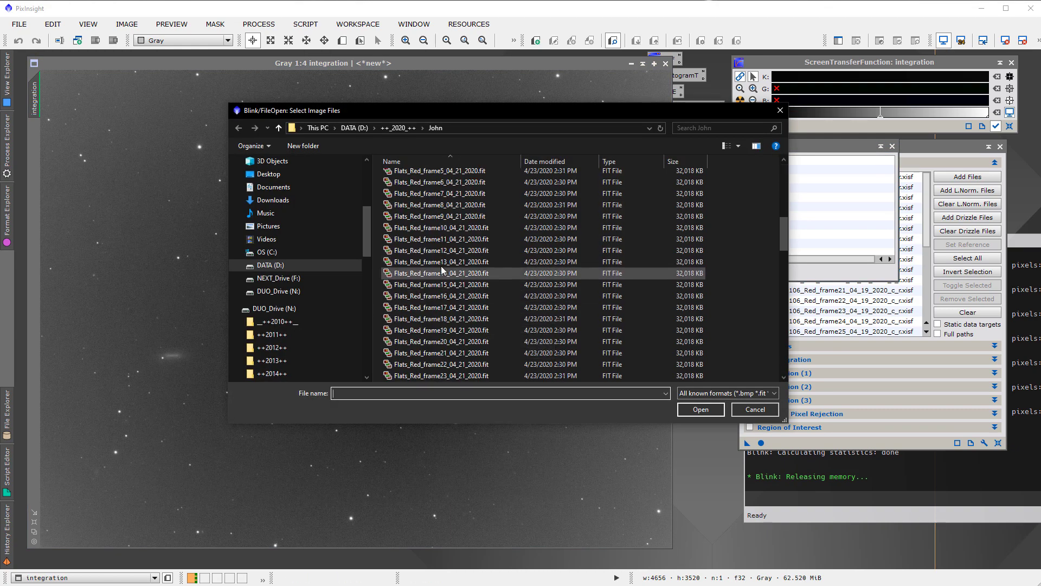
left_click(441, 264)
left_click(431, 342, "shift")
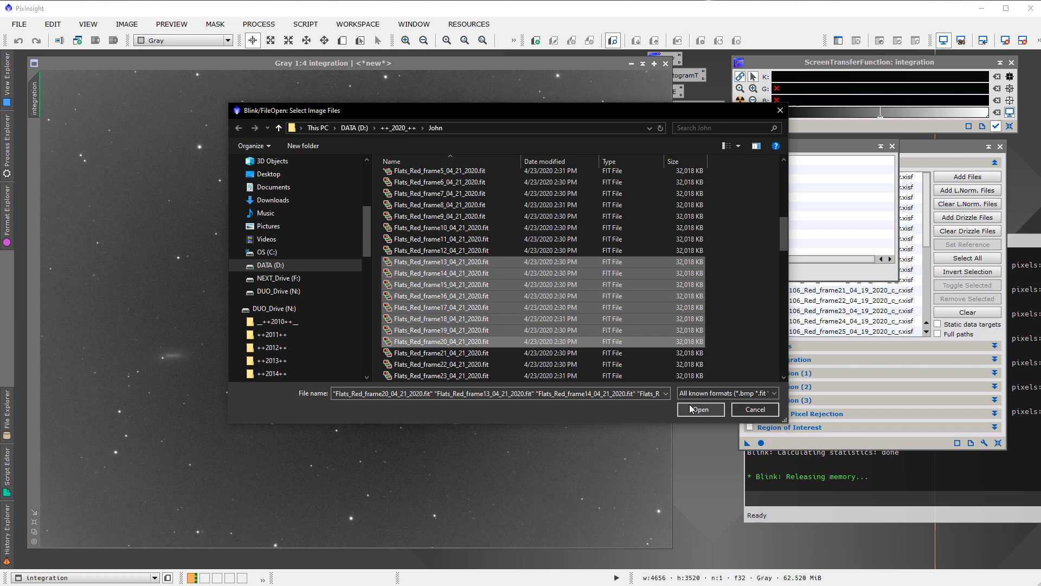
left_click(700, 409)
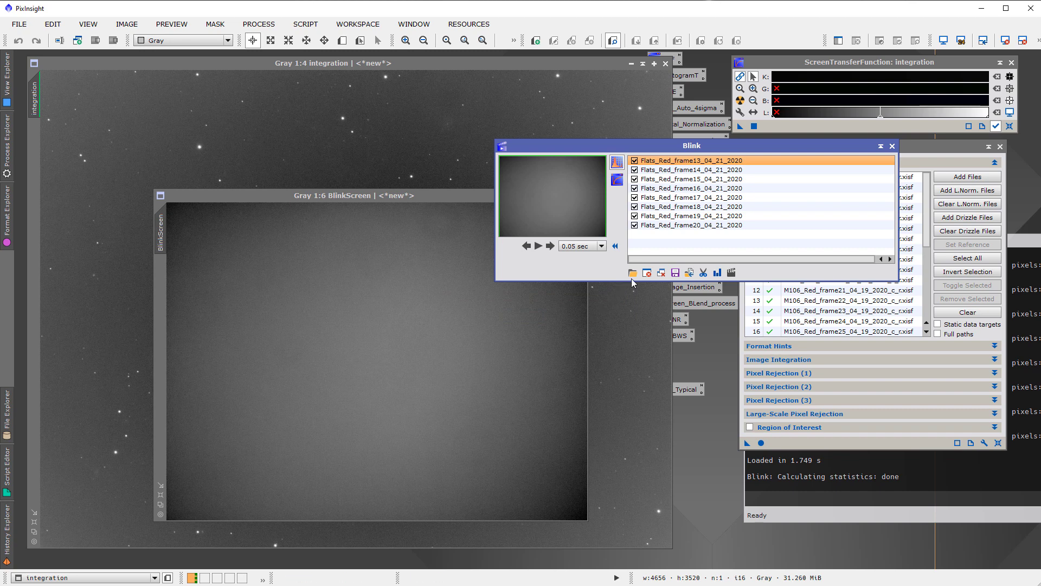
Step: Cycle through all eight red flats back to frame13, then close them all
left_click(550, 245)
left_click(550, 245)
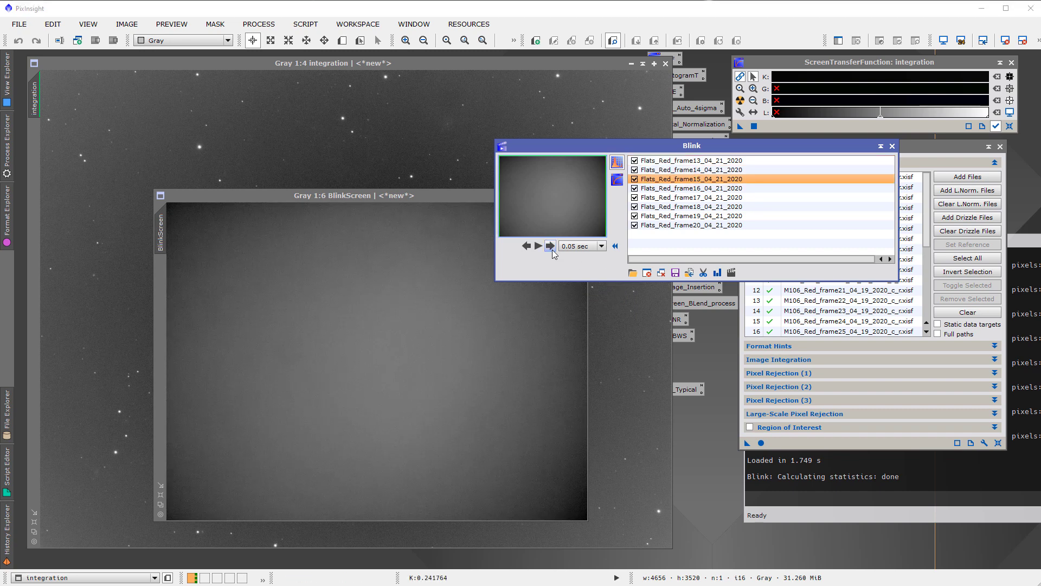
left_click(550, 246)
left_click(551, 246)
left_click(550, 245)
left_click(550, 246)
left_click(550, 245)
left_click(550, 245)
left_click(550, 246)
left_click(551, 246)
left_click(550, 246)
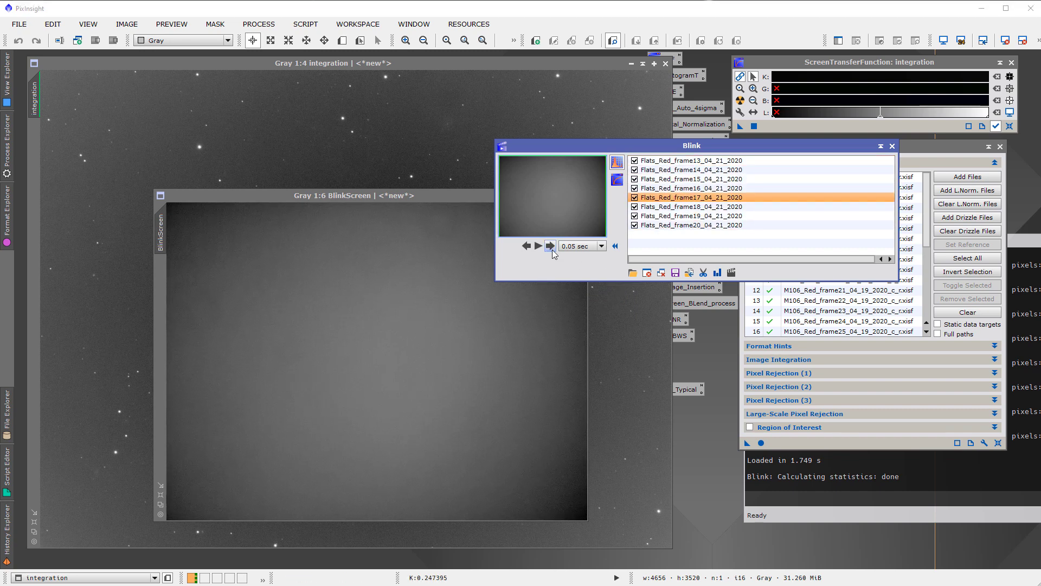
left_click(550, 246)
left_click(551, 246)
left_click(551, 245)
left_click(550, 246)
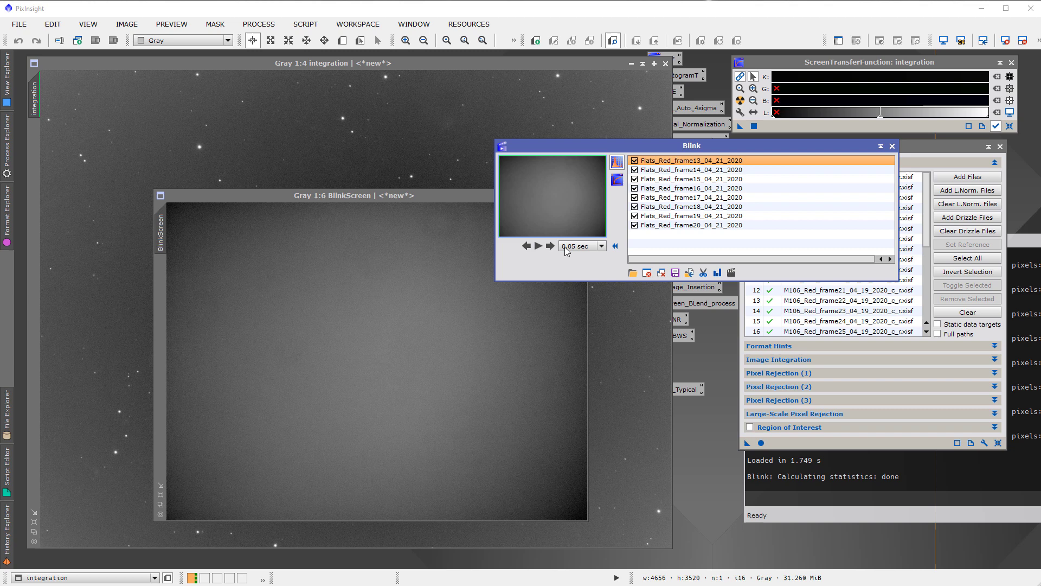
left_click(658, 274)
Step: Load light frames M106_Red_frame11 through M106_Red_frame15 into Blink
left_click(632, 273)
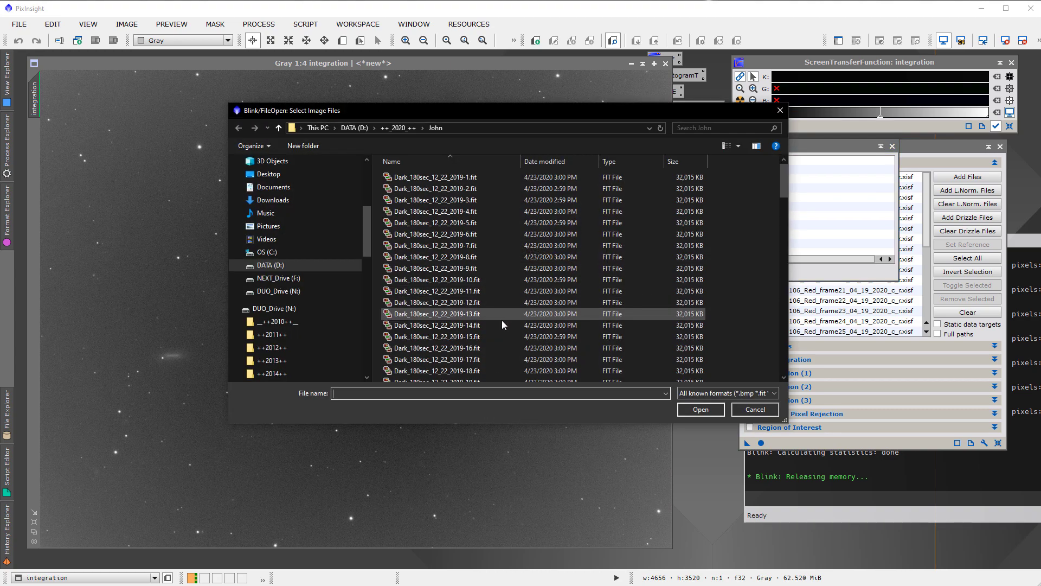
scroll(499, 322, "down", 3)
scroll(499, 324, "down", 10)
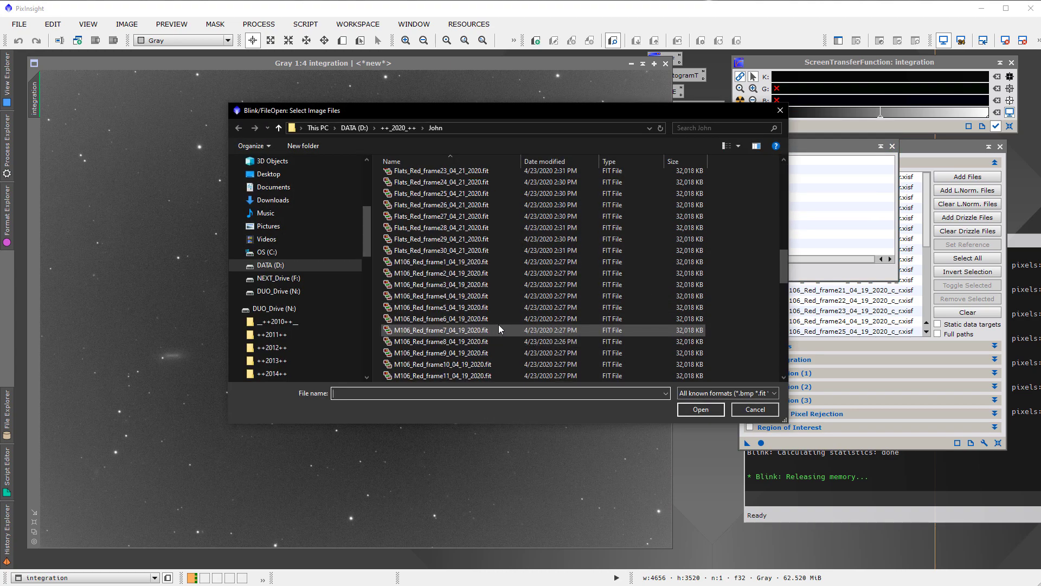
left_click(461, 274)
left_click(470, 320, "shift")
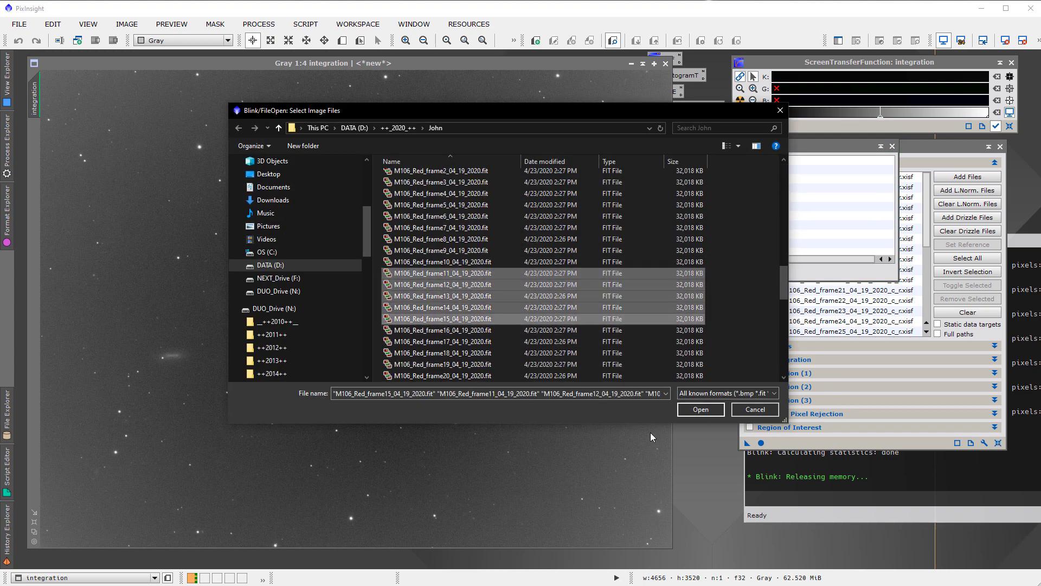
left_click(701, 409)
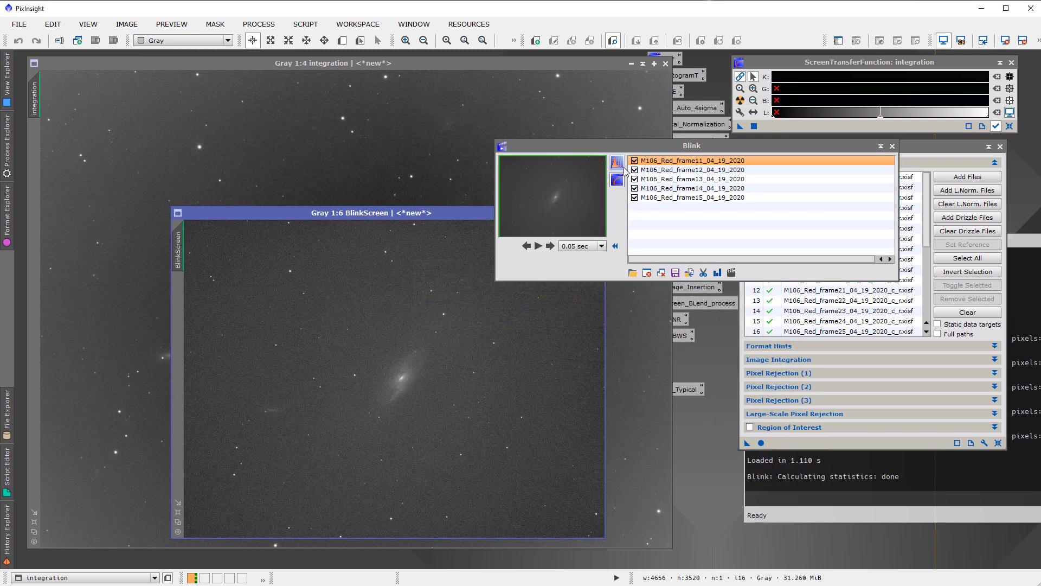
Step: Auto-stretch the red lights, step through them, then clear them from Blink
left_click(620, 165)
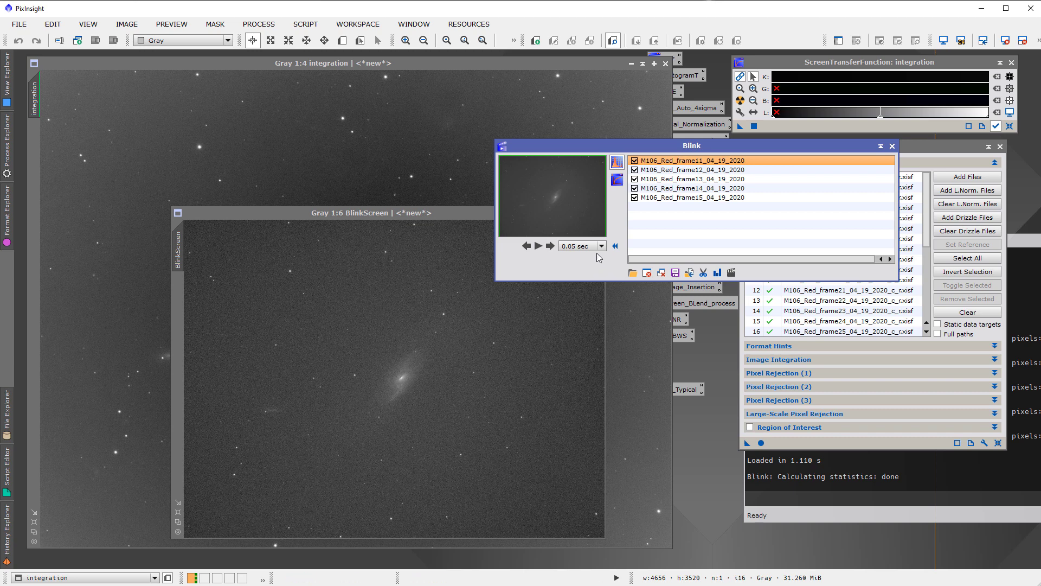
left_click(551, 249)
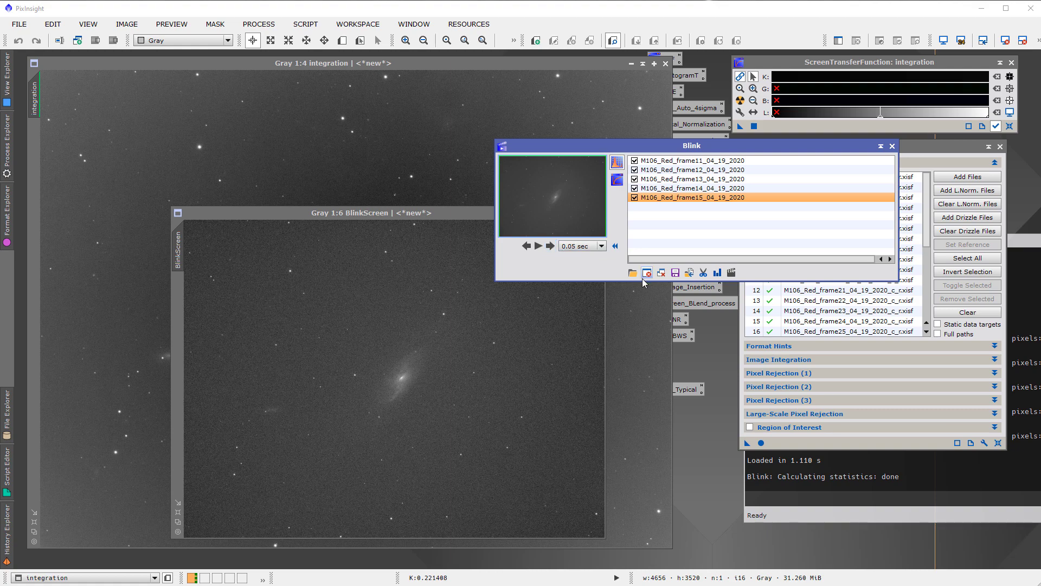
left_click(658, 273)
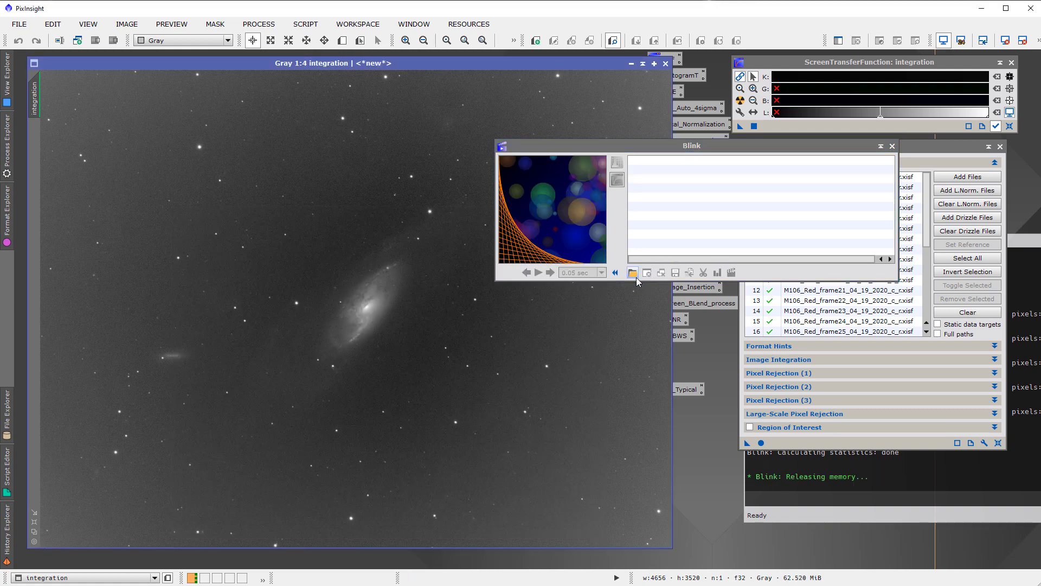
Step: Load the seven Red Flat Darks_Red 04_21_2020 frames 5–11 into Blink
left_click(634, 274)
scroll(518, 337, "down", 10)
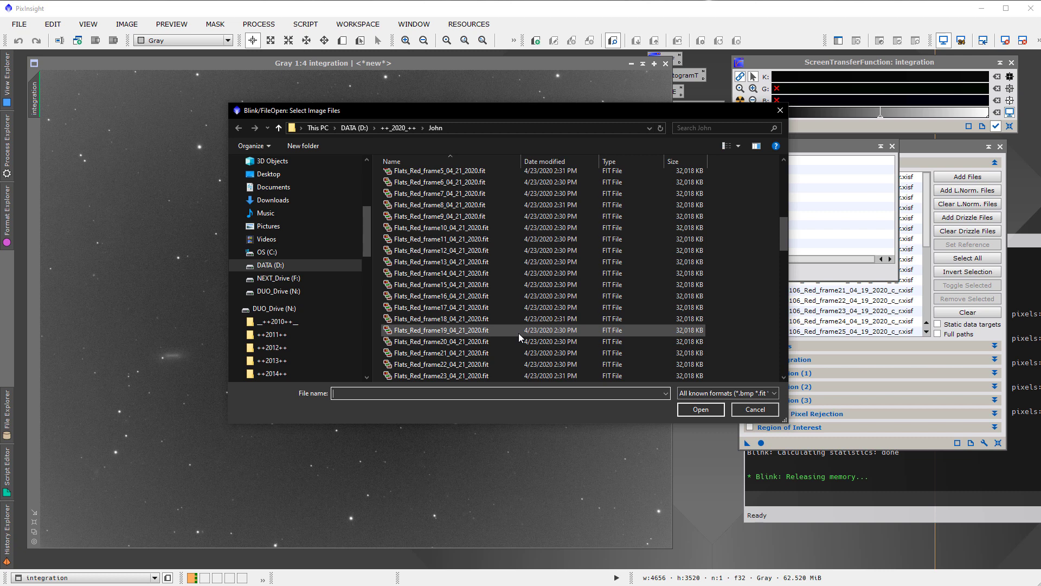
scroll(518, 333, "down", 1)
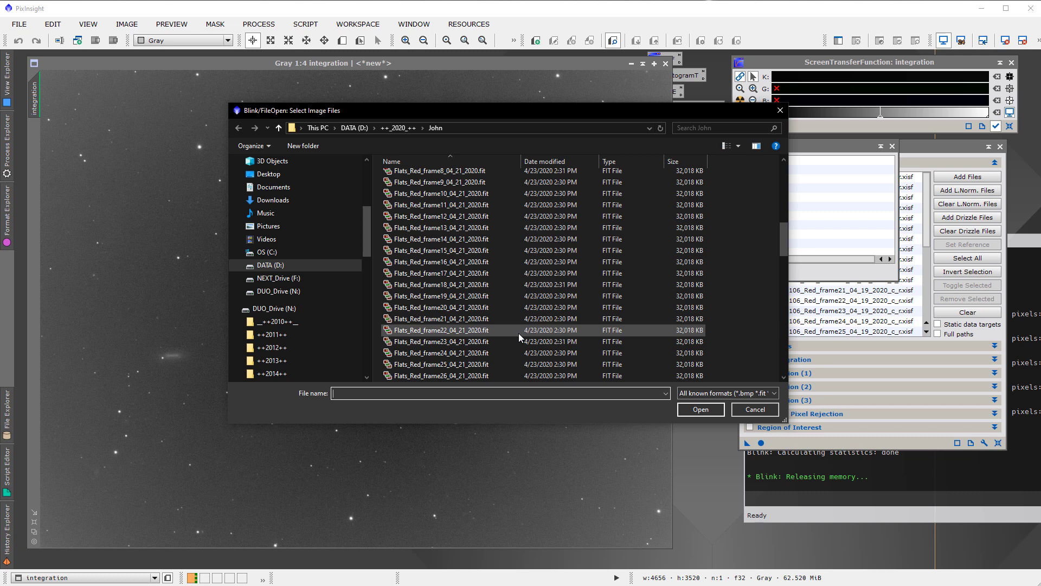
scroll(518, 333, "down", 2)
scroll(519, 333, "down", 1)
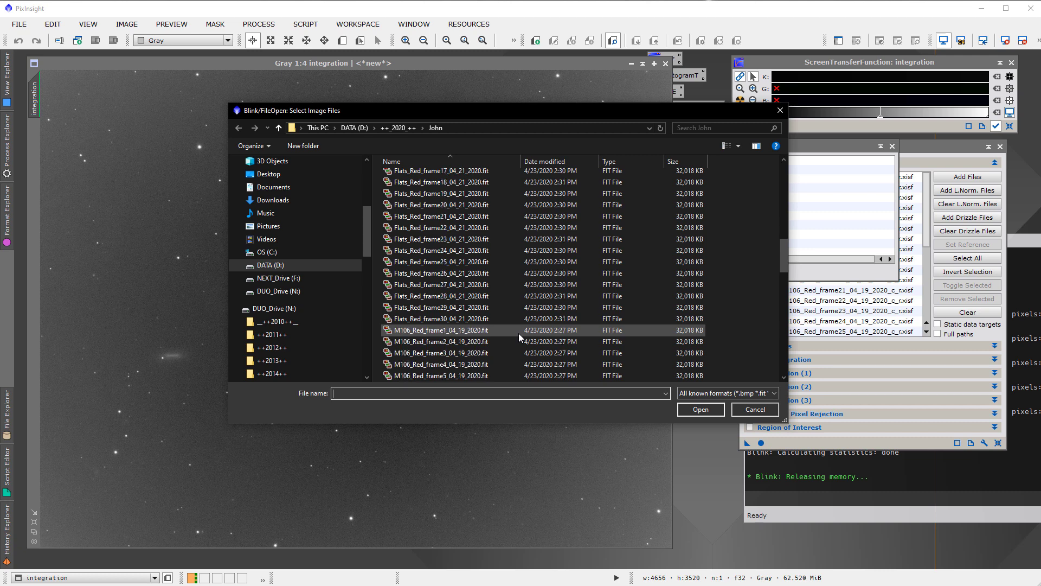
scroll(519, 332, "up", 9)
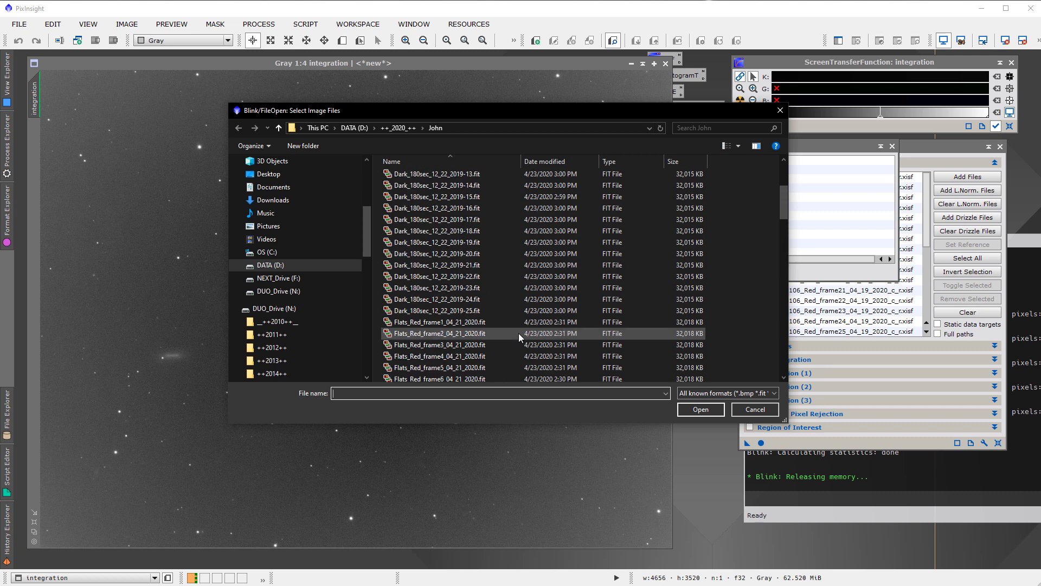
scroll(518, 333, "down", 6)
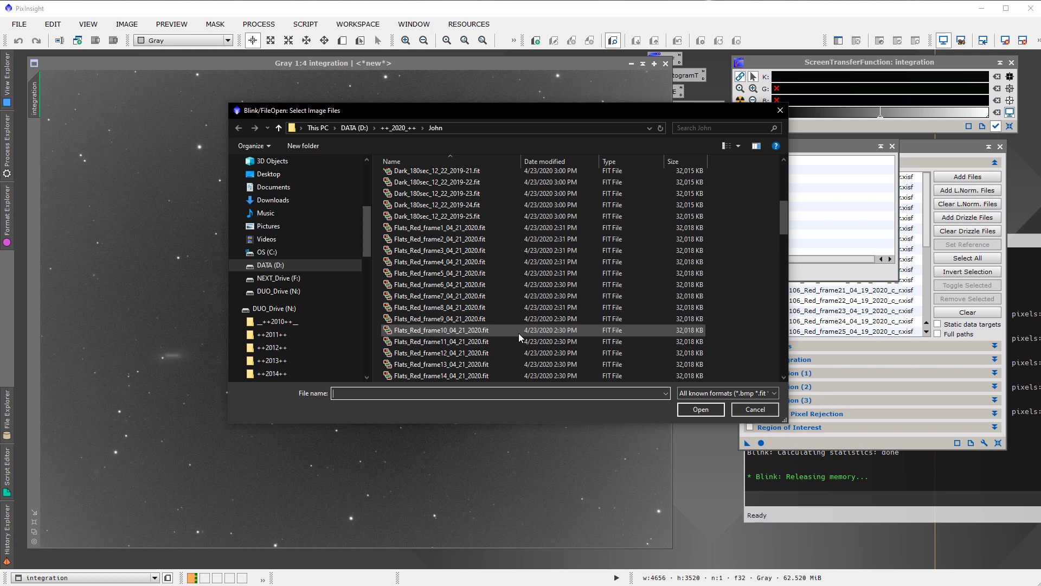
scroll(519, 333, "down", 16)
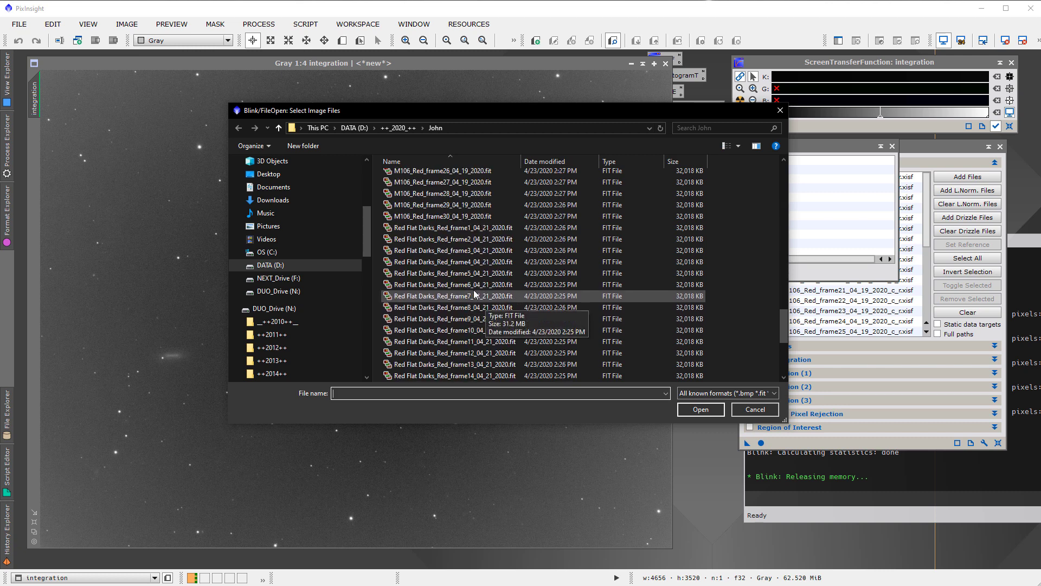
left_click(447, 273)
left_click(456, 341, "shift")
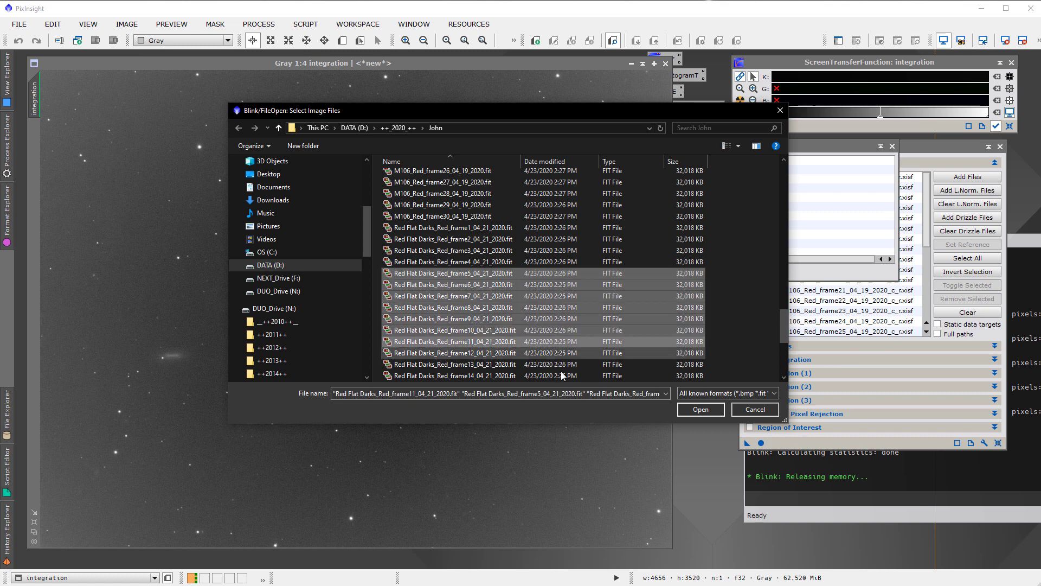
left_click(691, 409)
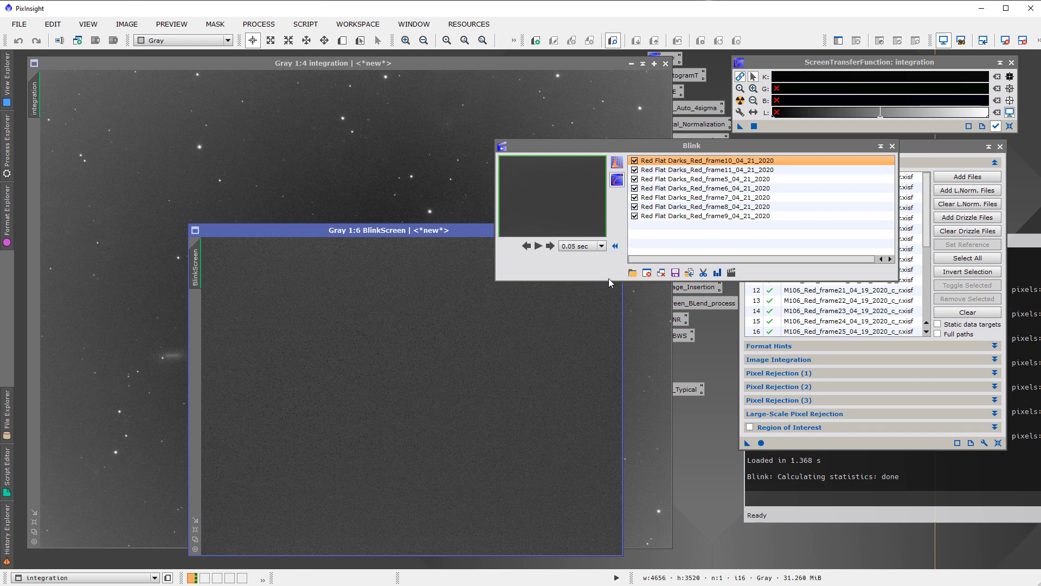
Step: Auto-stretch the flat darks, play then stop the animation, and clear them from Blink
left_click(617, 162)
left_click(550, 246)
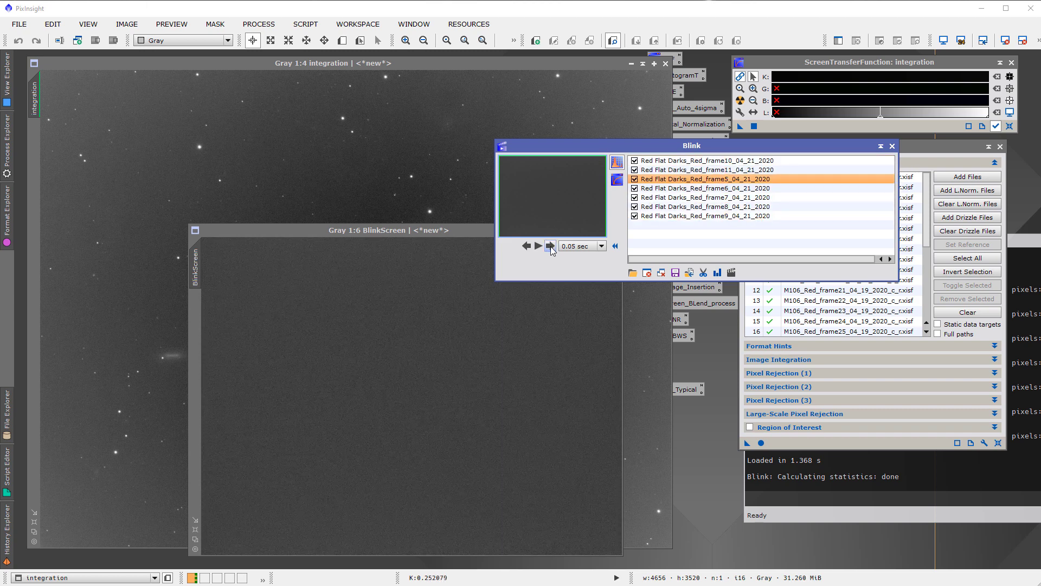
left_click(551, 246)
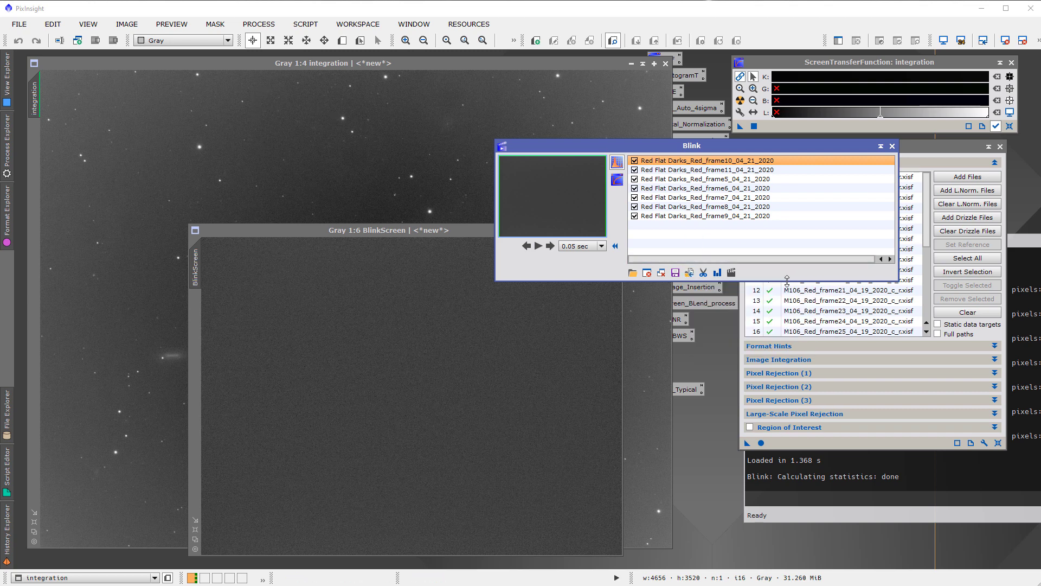
left_click(661, 273)
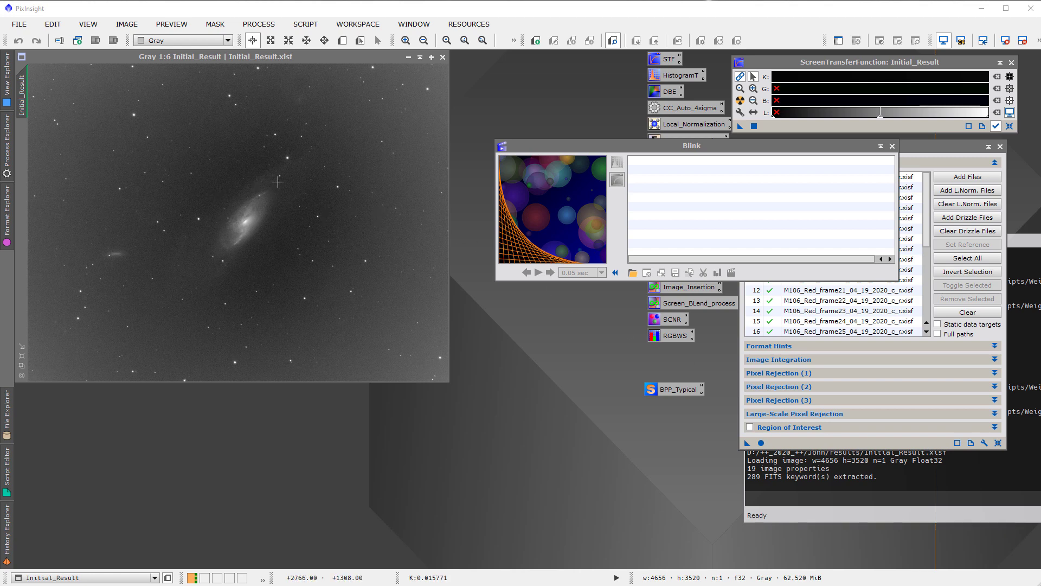
Step: Close Initial_Result and start WeightedBatchPreprocessing from Script > Batch Processing
left_click_drag(294, 56, 304, 66)
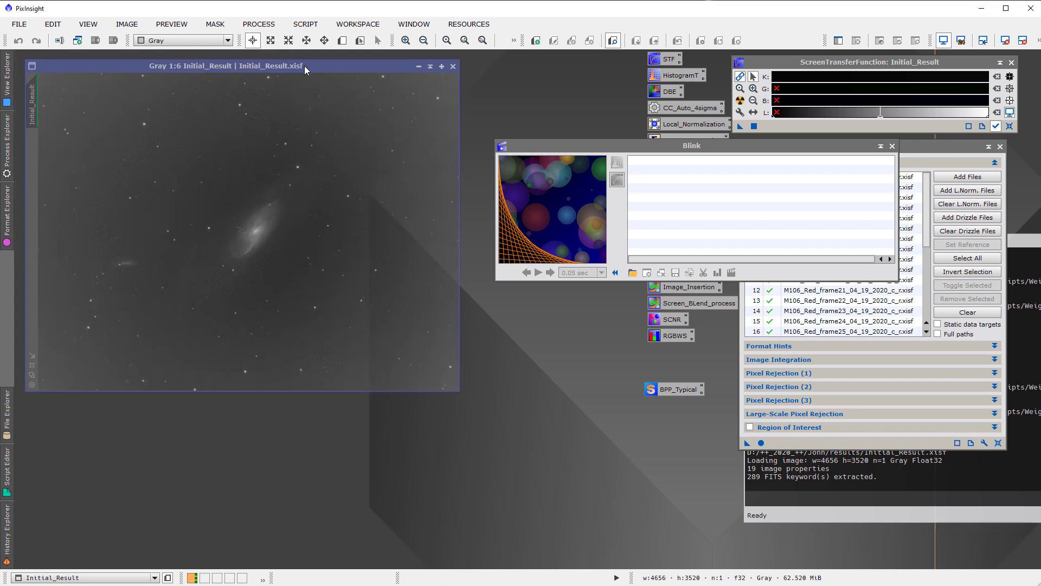
left_click(453, 66)
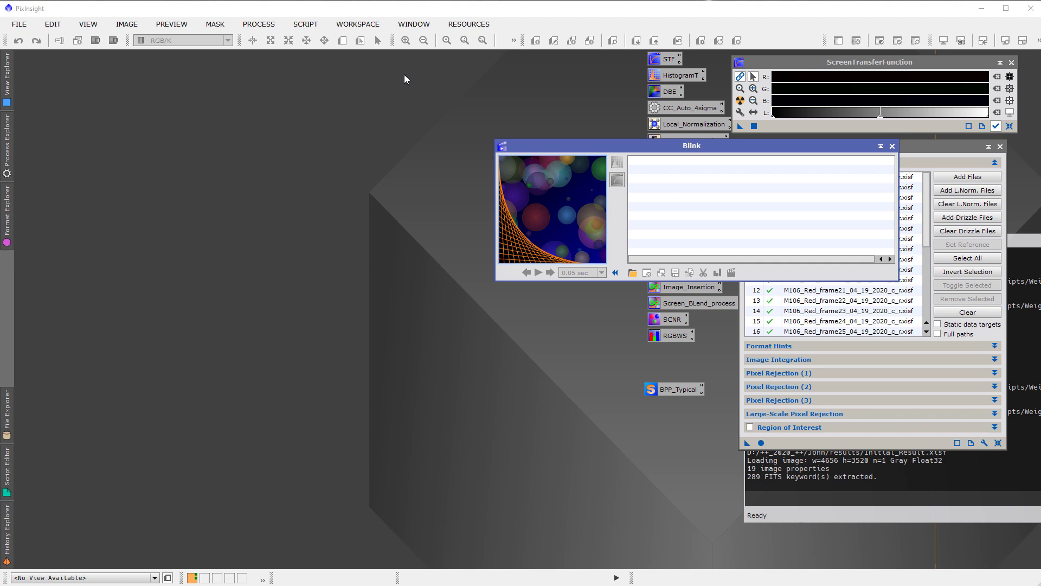
left_click(272, 26)
mouse_move(306, 25)
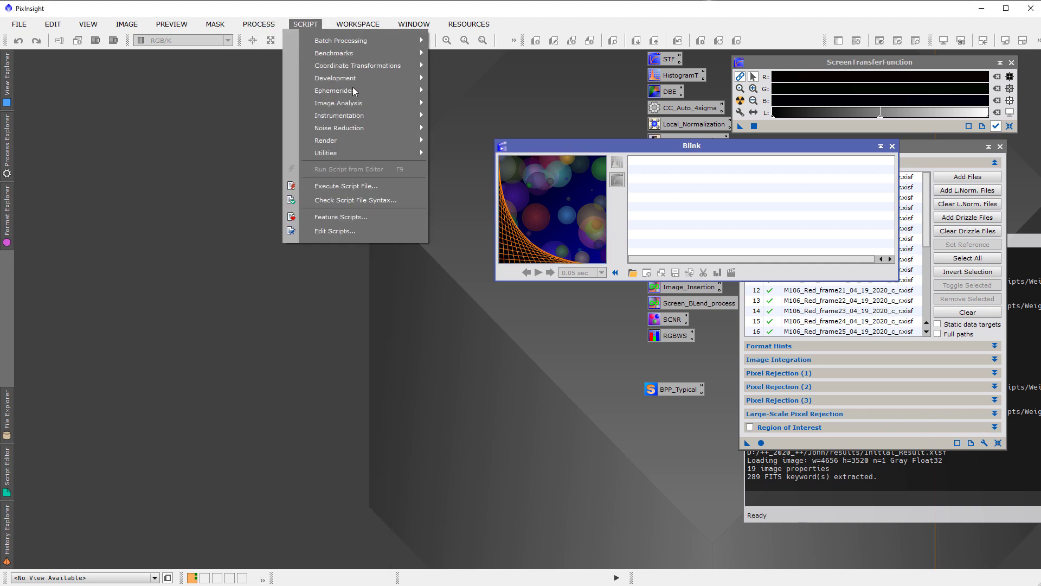
mouse_move(352, 41)
left_click(467, 174)
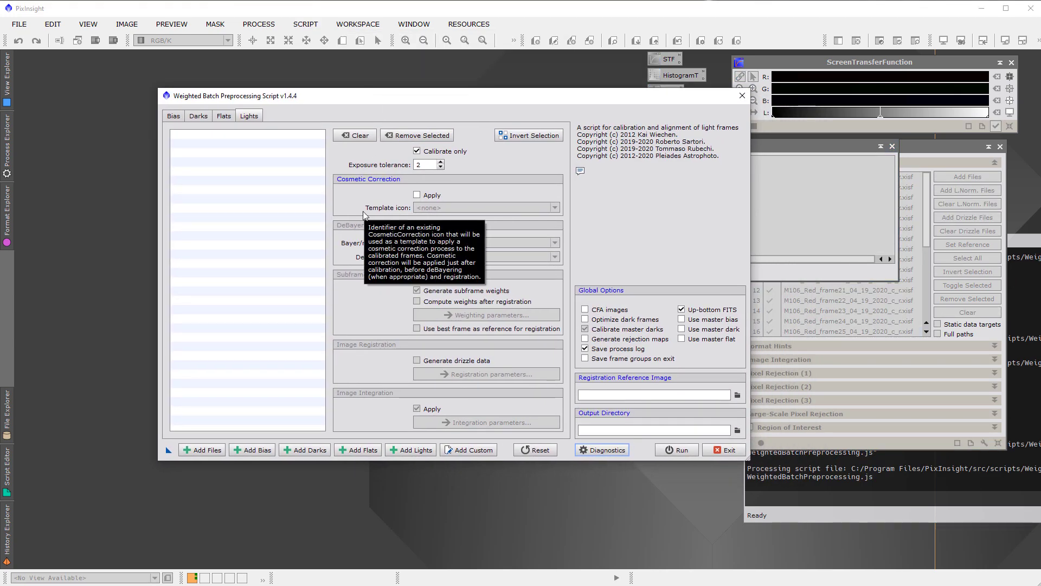
Step: Add Dark_180sec_12_22_2019 frames 1 through 25 to WBPP as 180 s darks
left_click(215, 451)
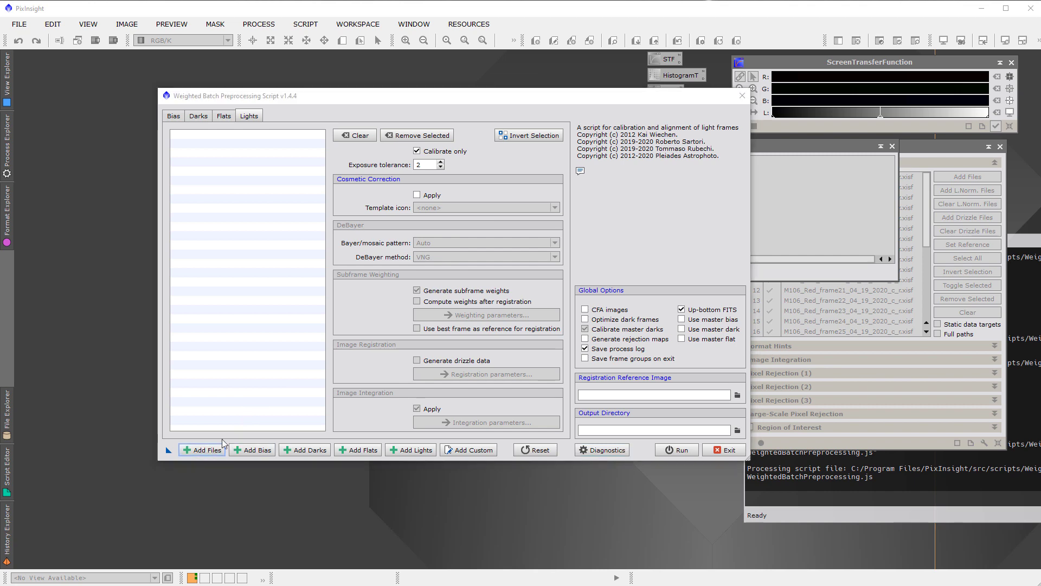
left_click(374, 204)
scroll(380, 341, "down", 1)
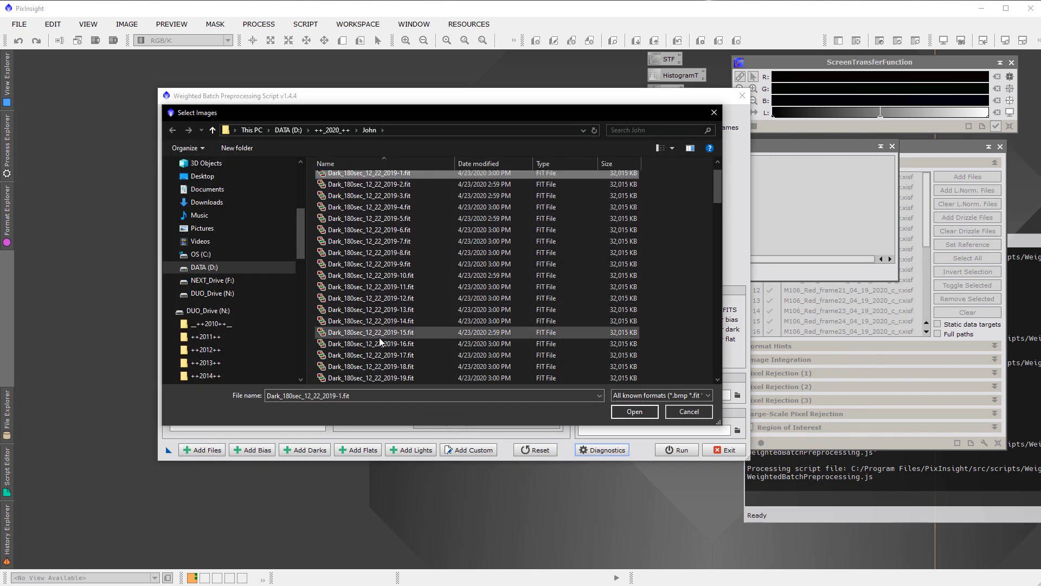
scroll(380, 341, "down", 4)
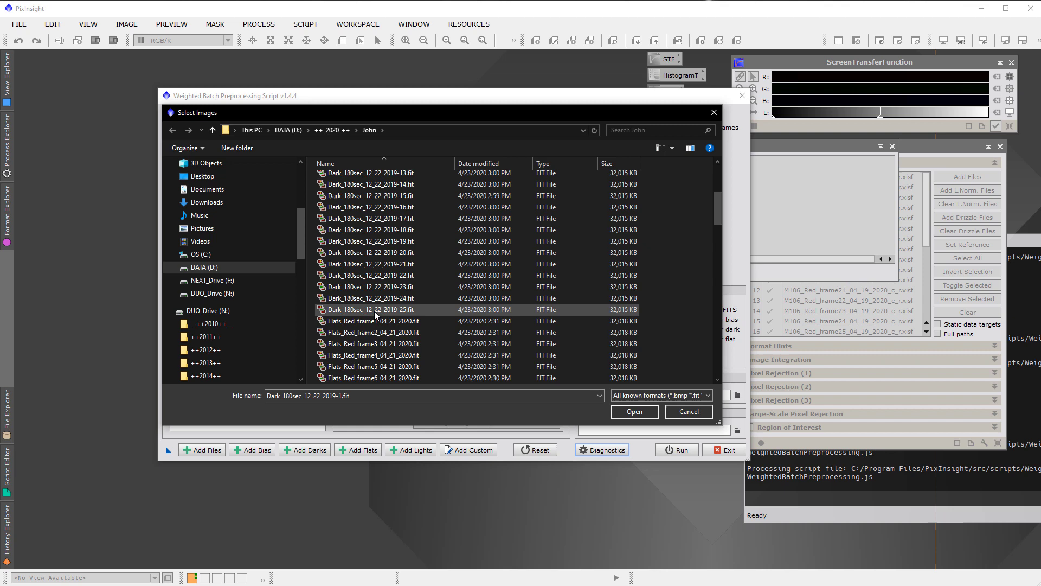
left_click(375, 313, "shift")
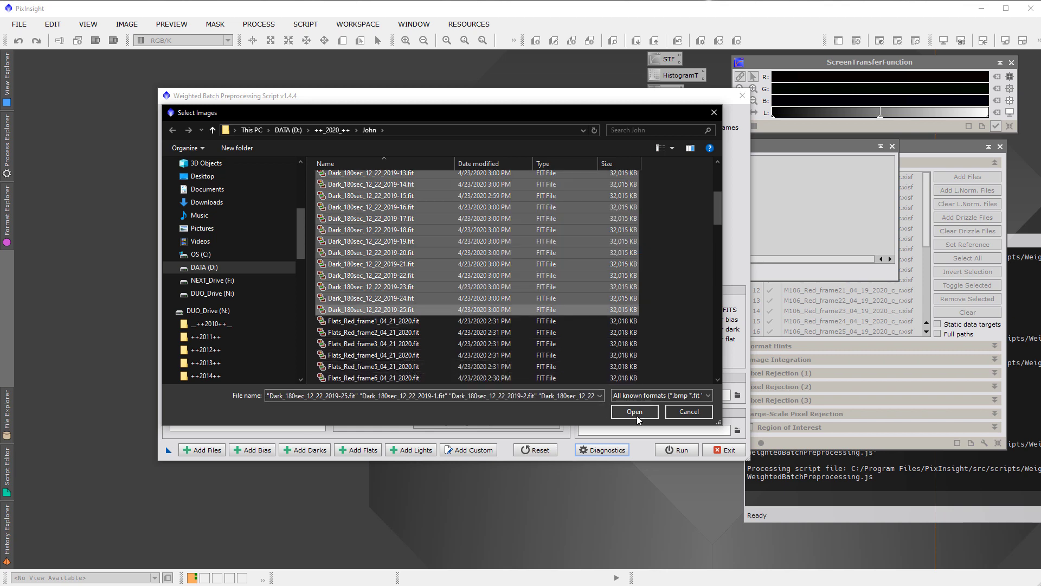
left_click(619, 415)
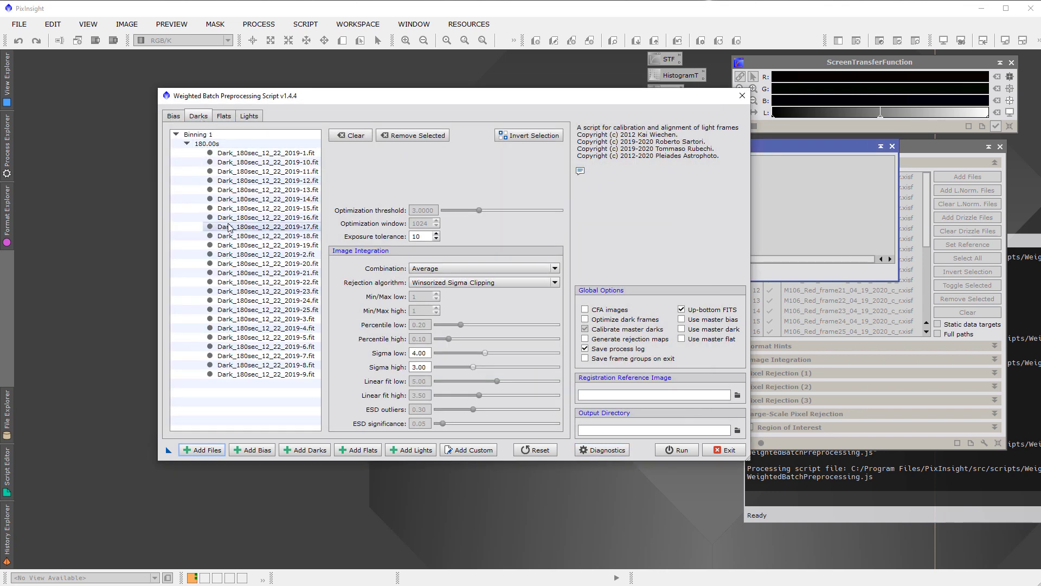
Step: Add Flats_Red_frame1 through Flats_Red_frame30 to WBPP as 1.08 s Red flats
left_click(202, 449)
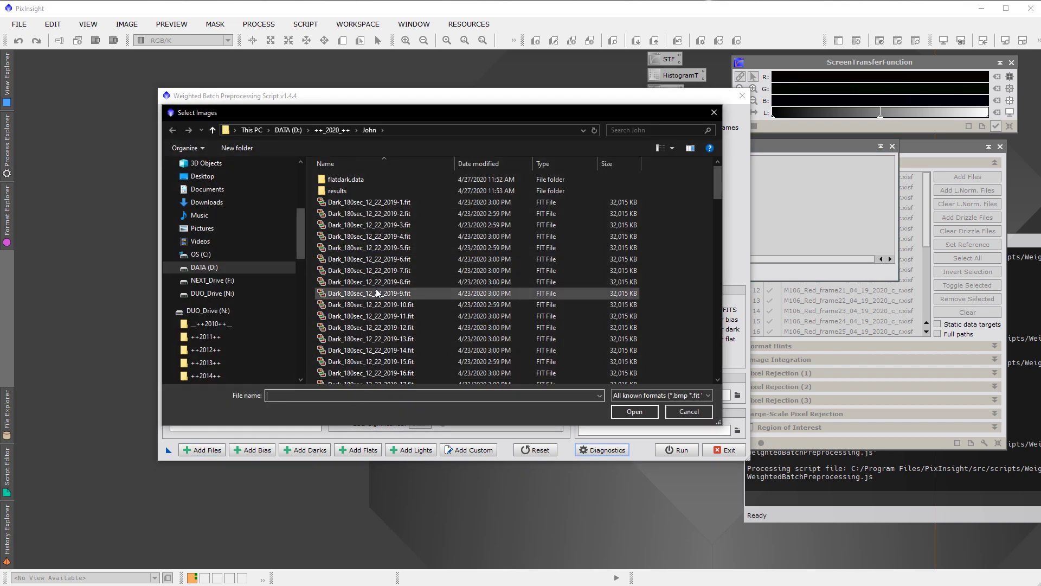
scroll(378, 293, "down", 7)
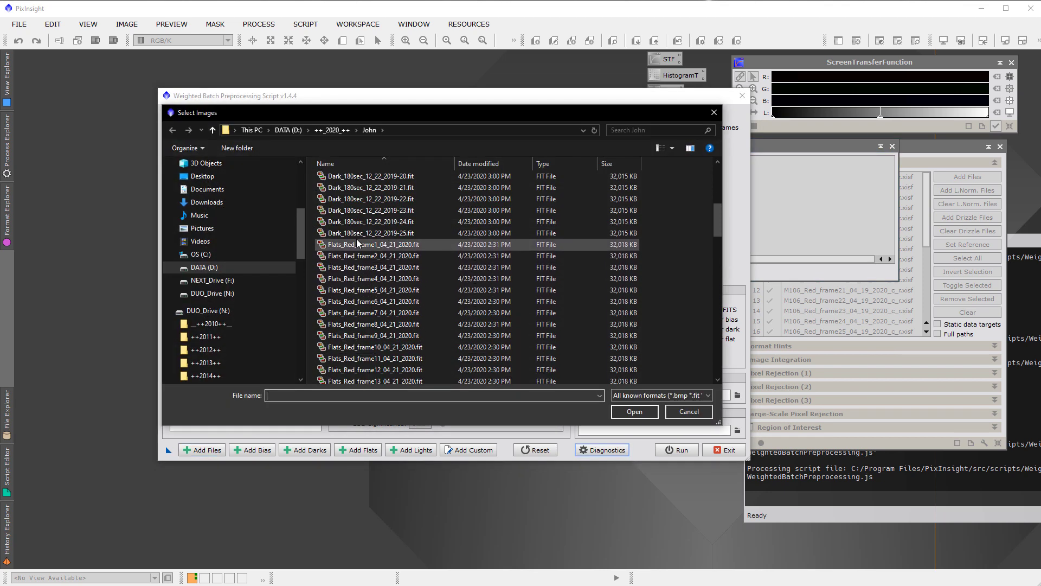
left_click(357, 244)
scroll(384, 347, "down", 4)
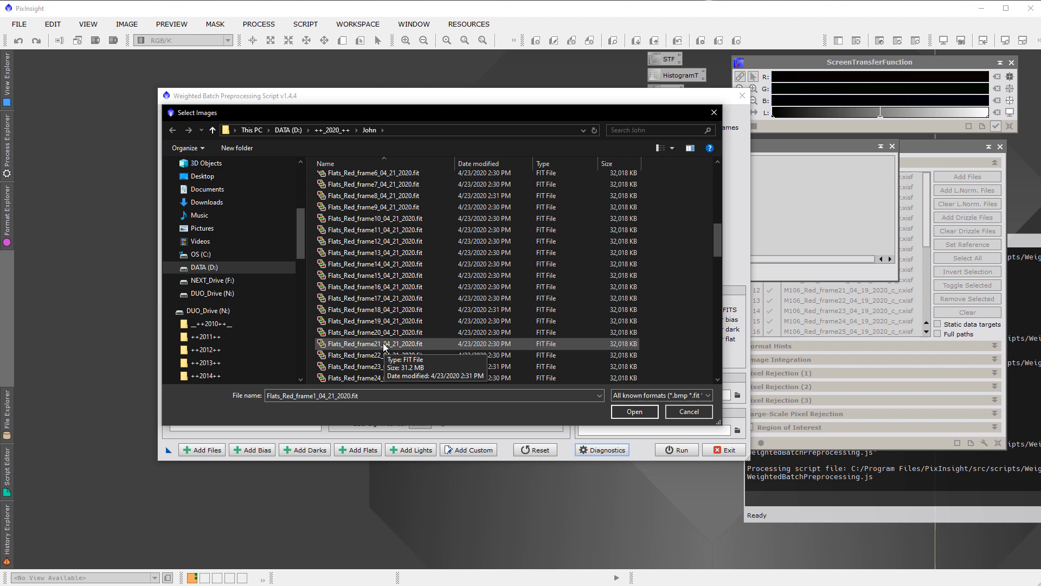
scroll(384, 347, "down", 4)
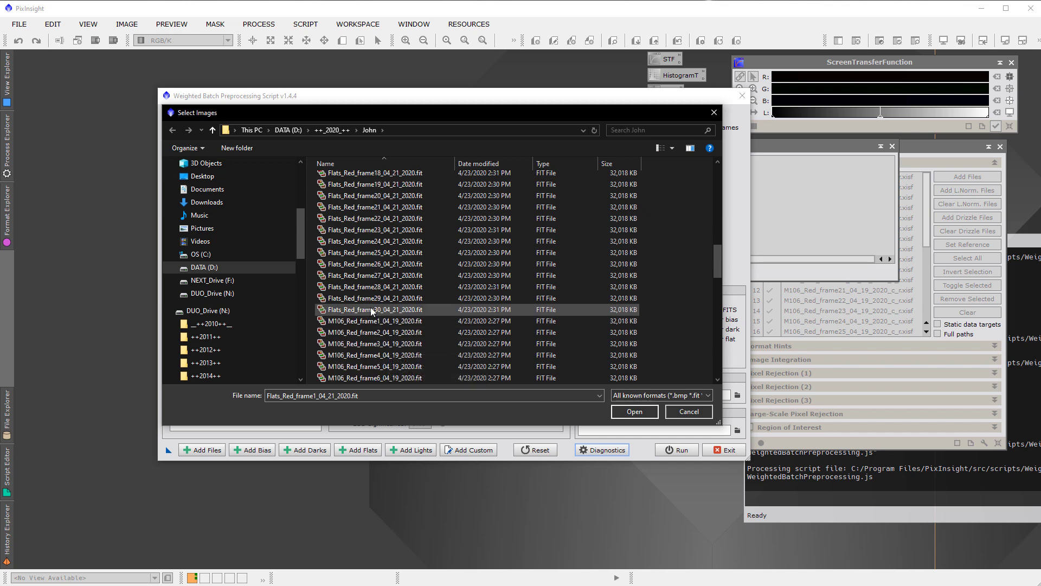
left_click(372, 311, "shift")
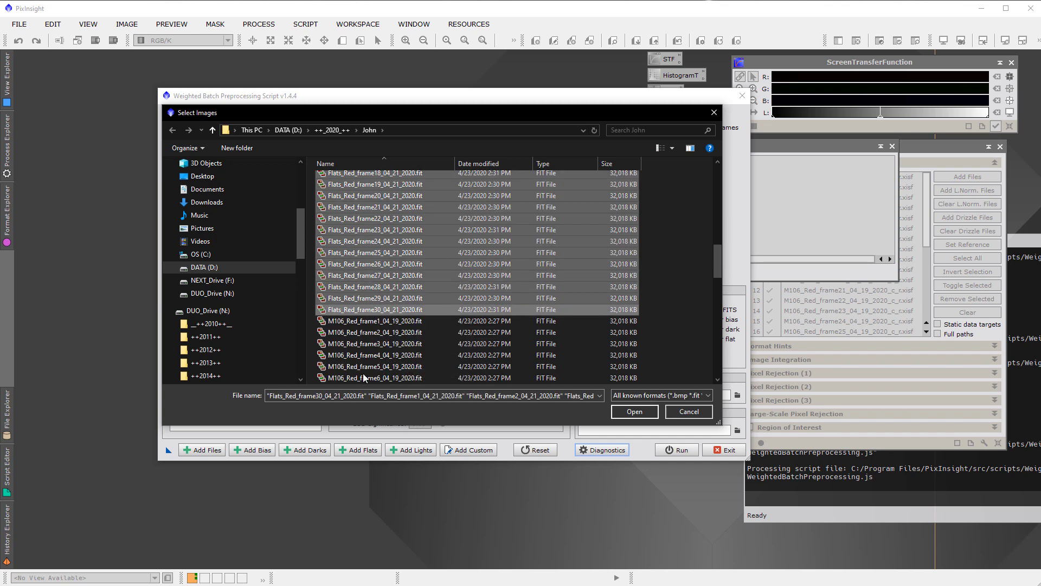
left_click(634, 411)
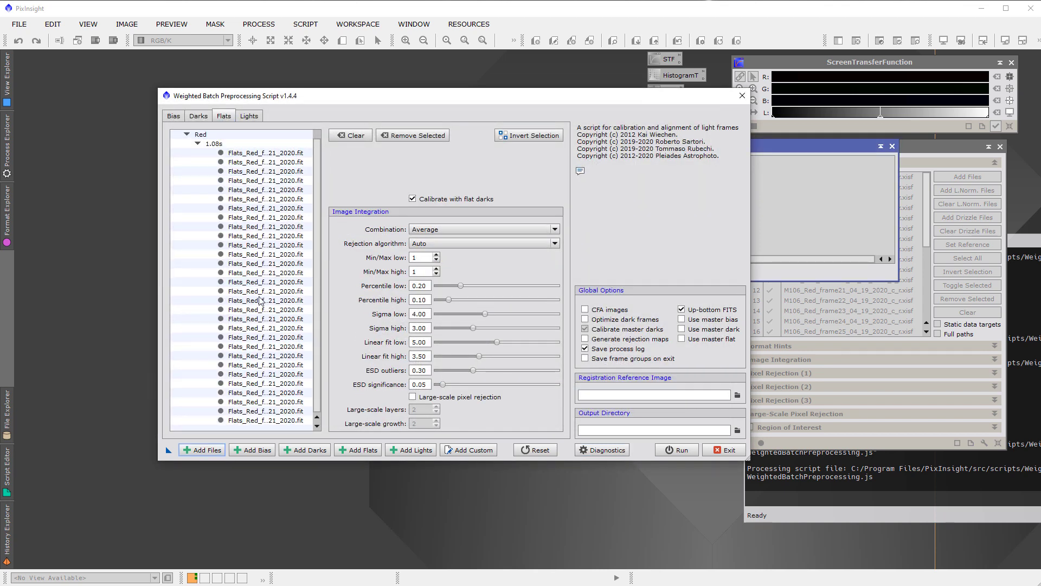
Step: Add light frames M106_Red_frame1 through M106_Red_frame30 to the script's file list
left_click(222, 445)
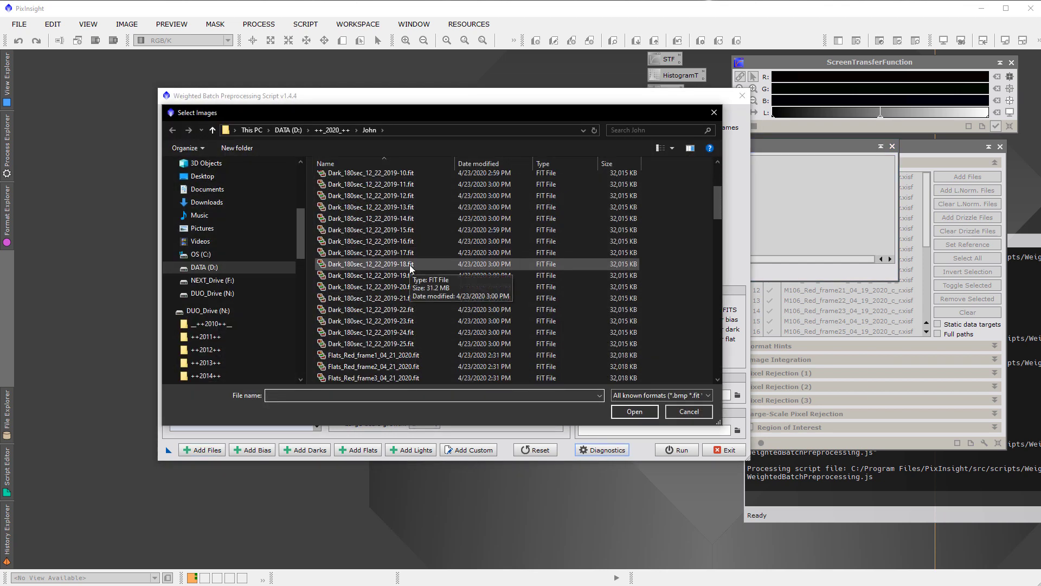
scroll(401, 255, "down", 8)
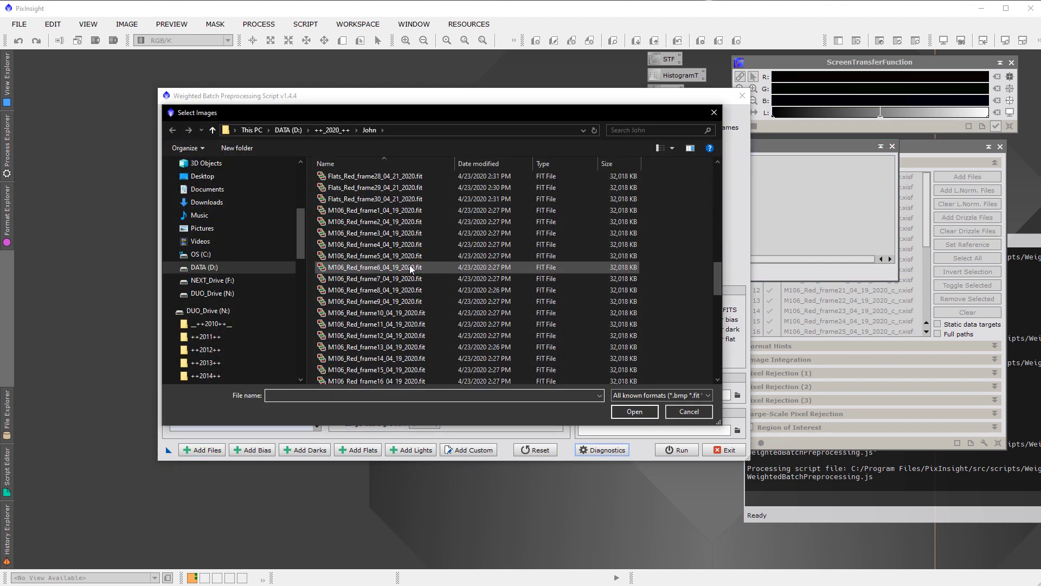
left_click(380, 211)
scroll(373, 287, "down", 8)
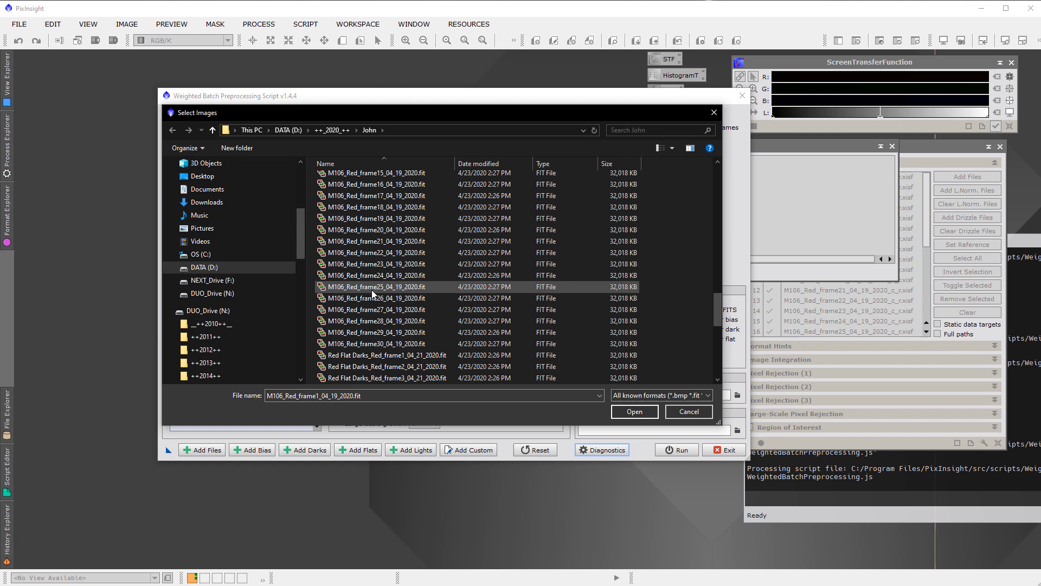
left_click(370, 298, "shift")
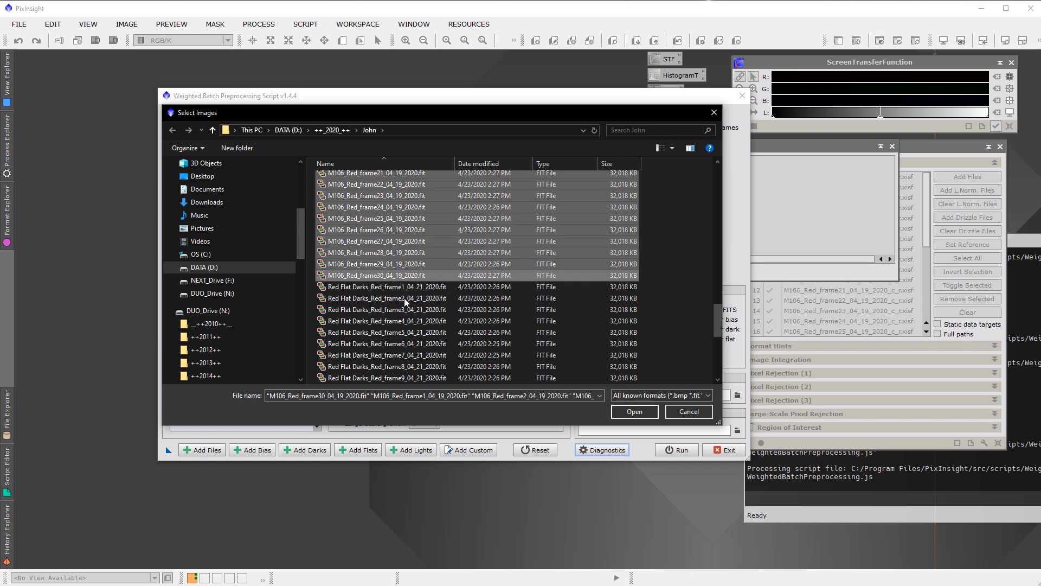
left_click(635, 411)
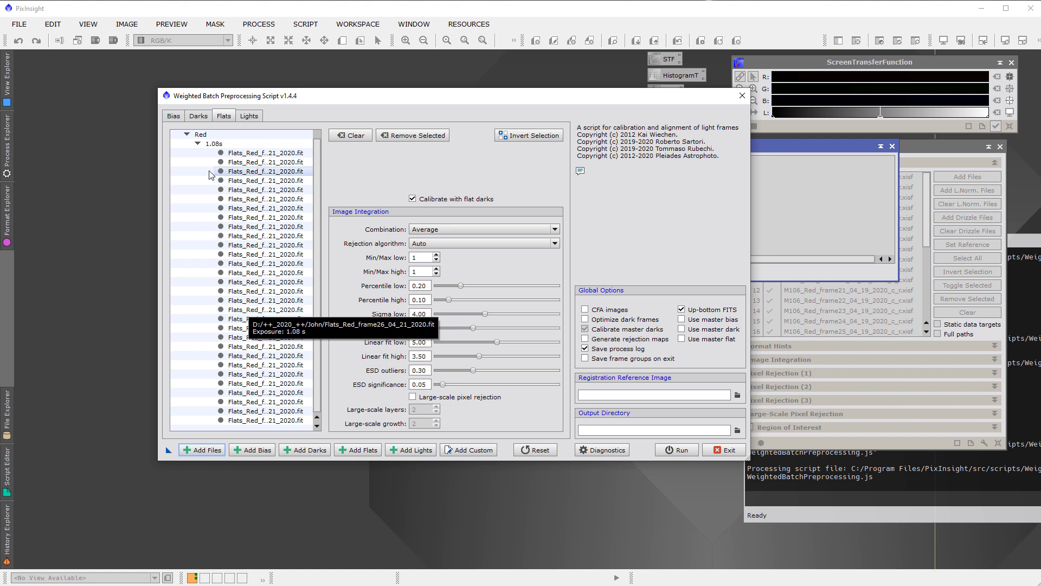
Step: Add Red Flat Darks_Red_frame1 through frame30 to the script's file list
scroll(234, 209, "up", 1)
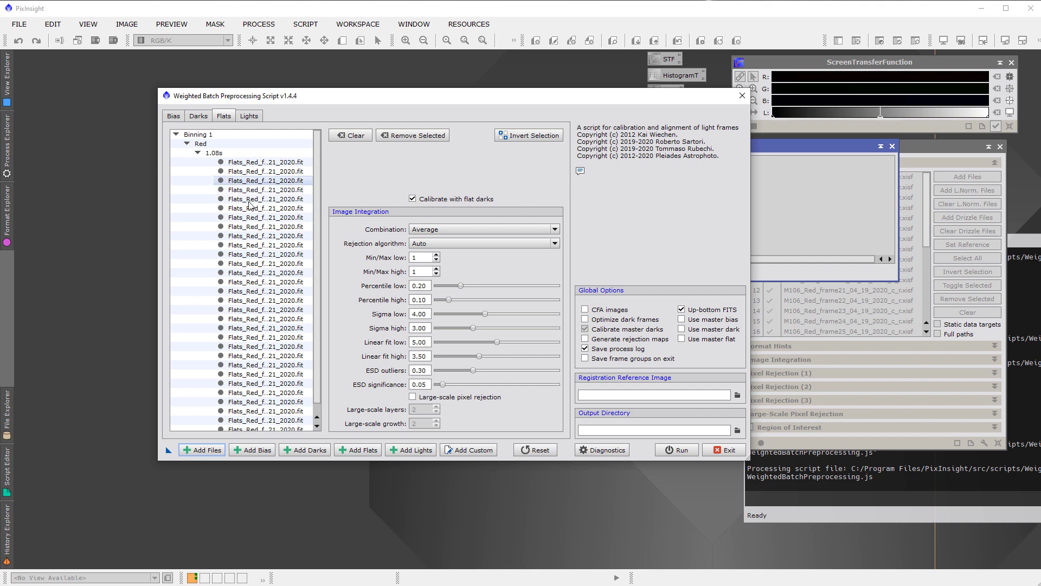
left_click(213, 451)
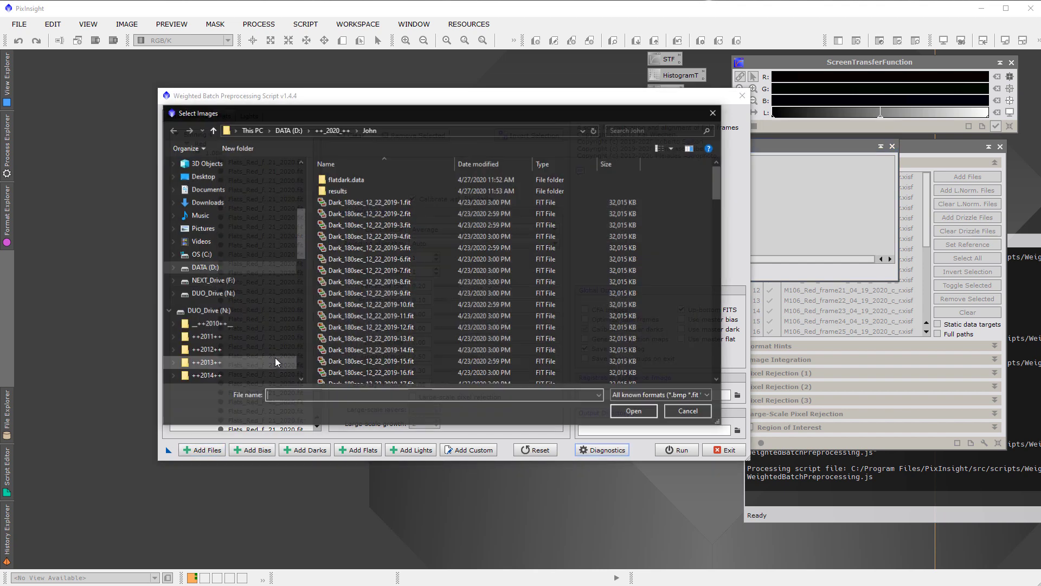
scroll(395, 293, "down", 4)
scroll(395, 293, "down", 20)
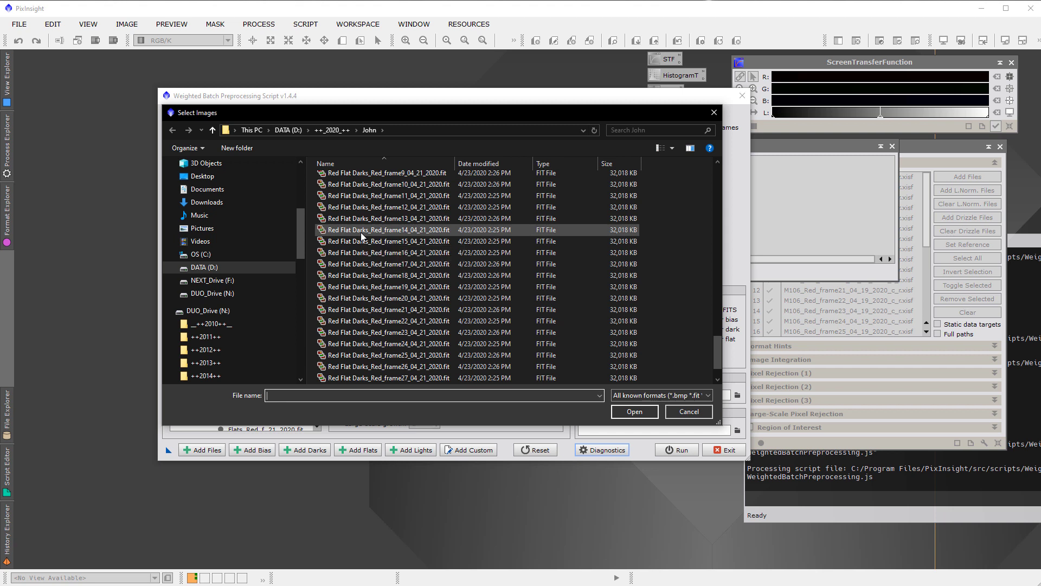
scroll(366, 238, "up", 1)
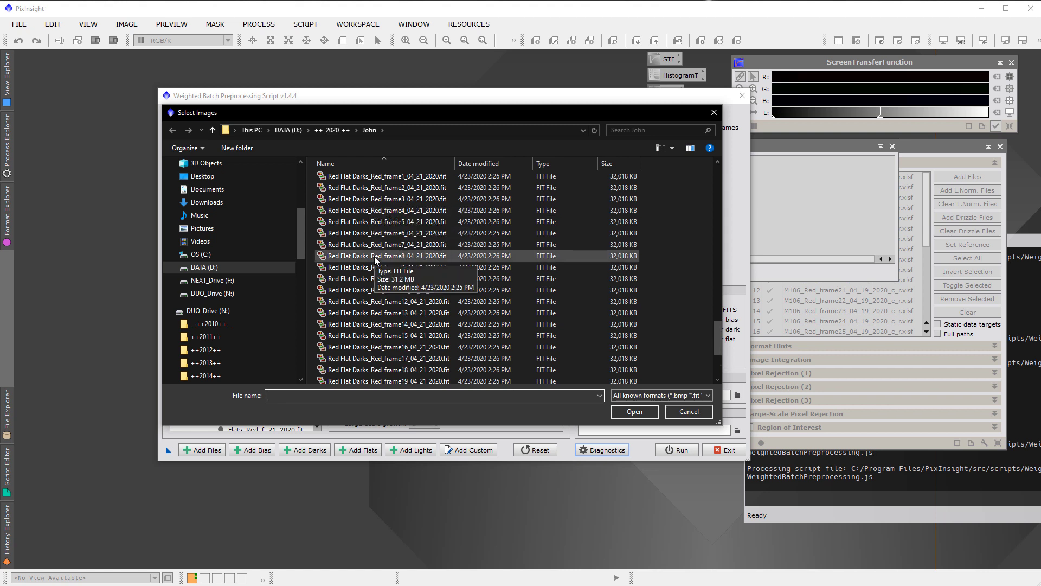
scroll(377, 260, "up", 2)
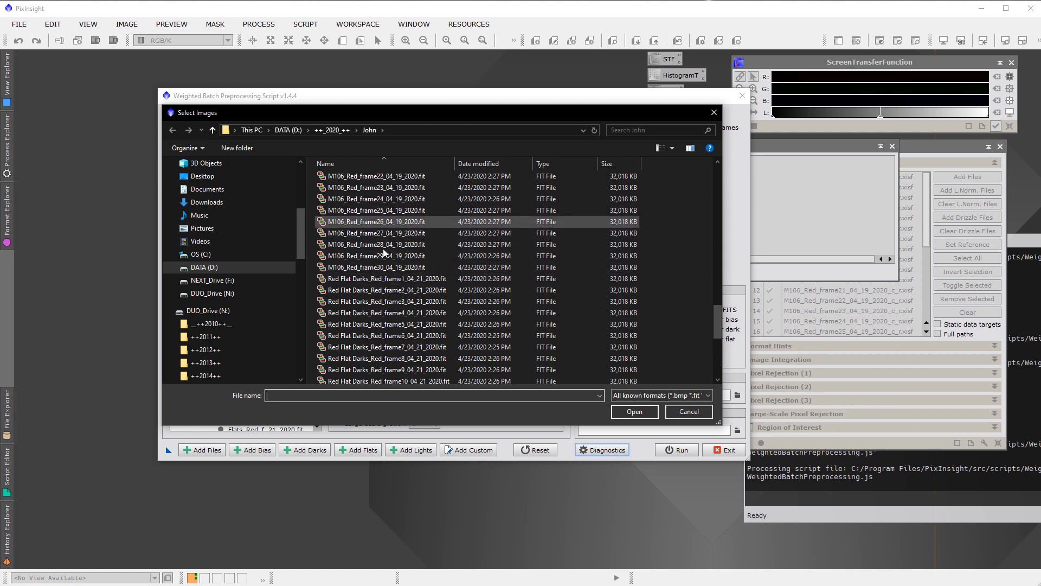
left_click(386, 280)
scroll(386, 286, "down", 4)
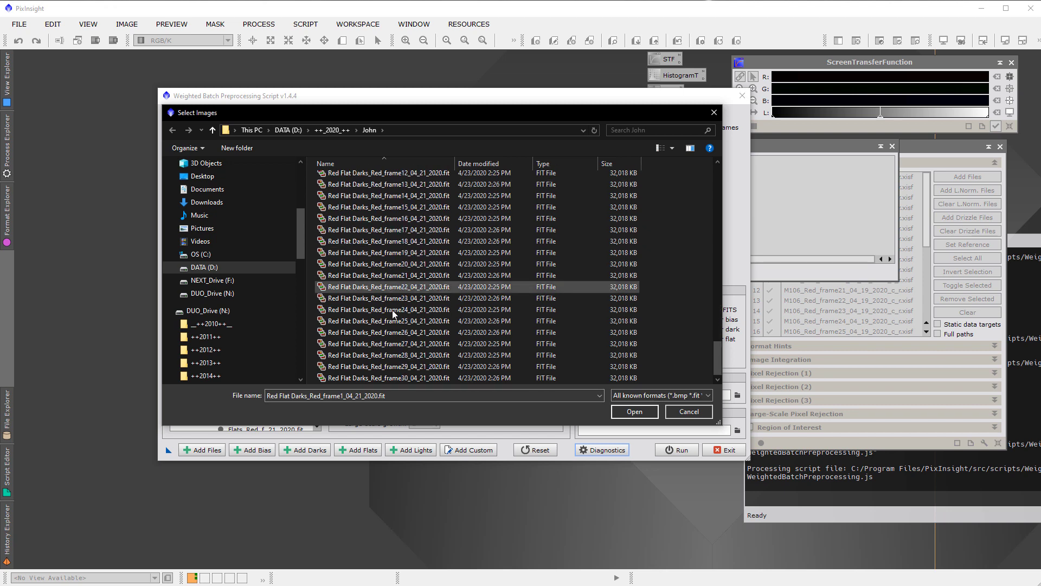
left_click(390, 372, "shift")
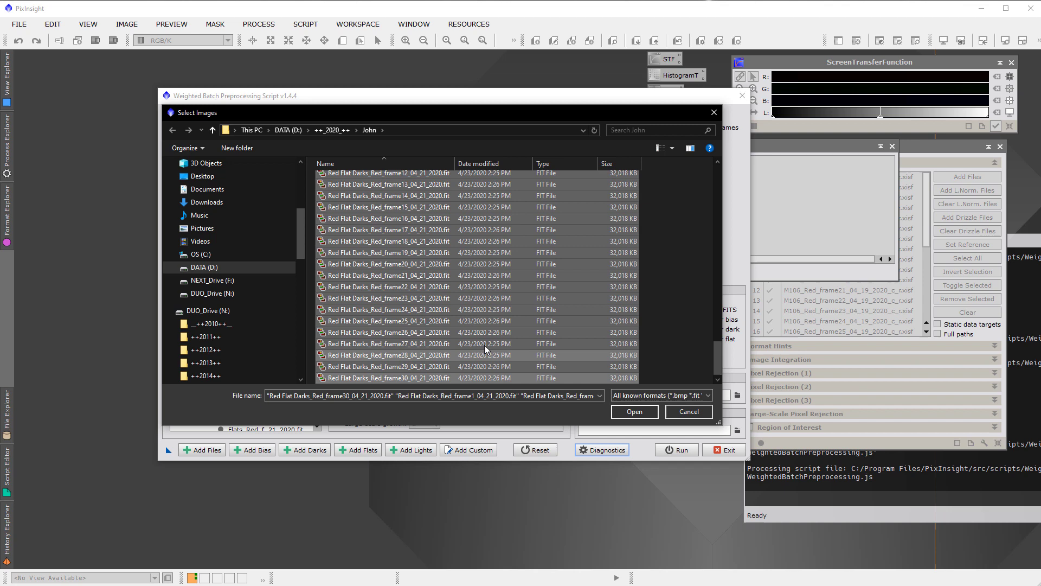
left_click(616, 417)
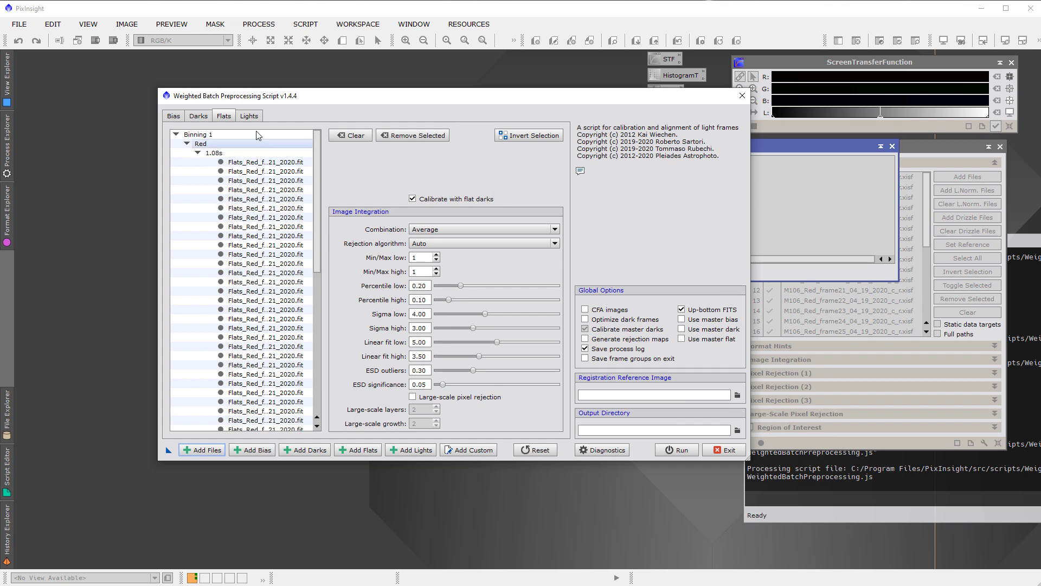
left_click(198, 116)
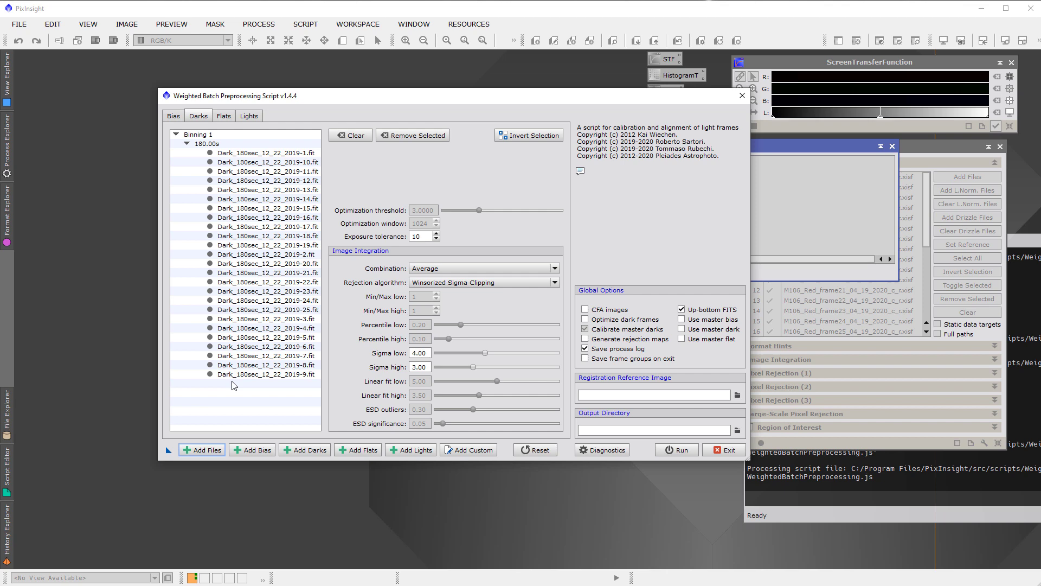
left_click(249, 116)
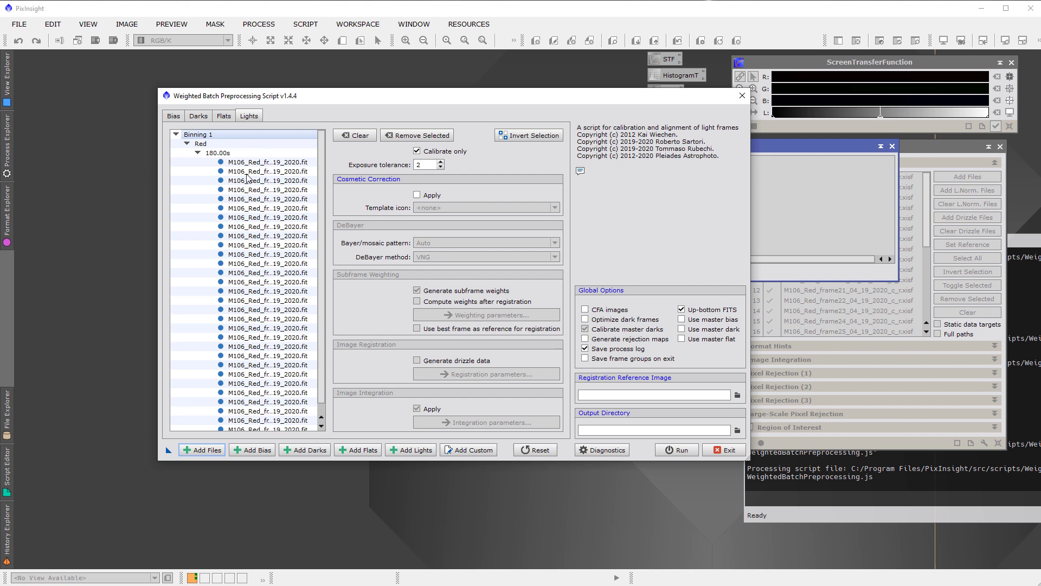
scroll(247, 271, "down", 1)
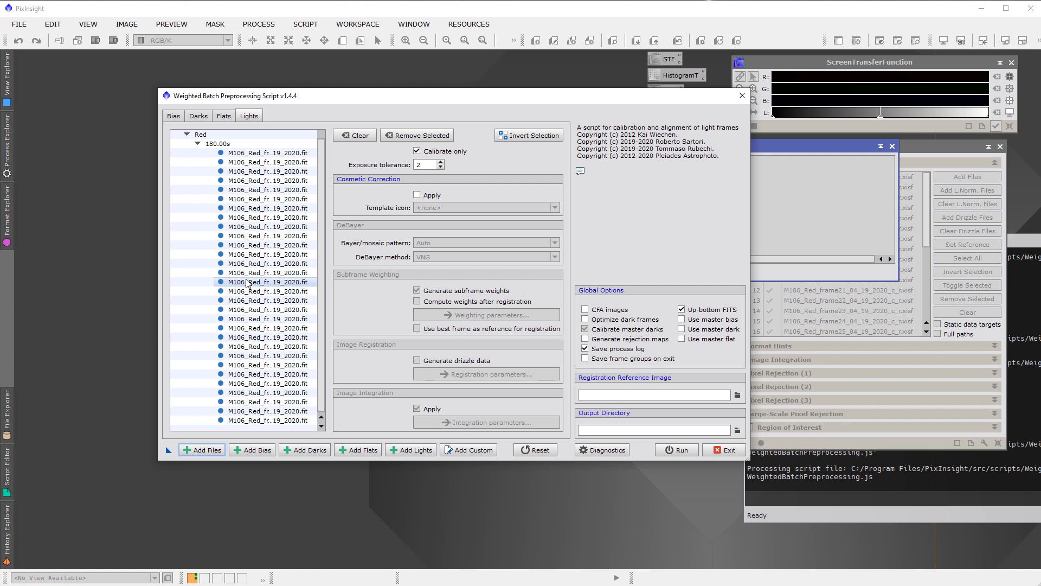
left_click(224, 120)
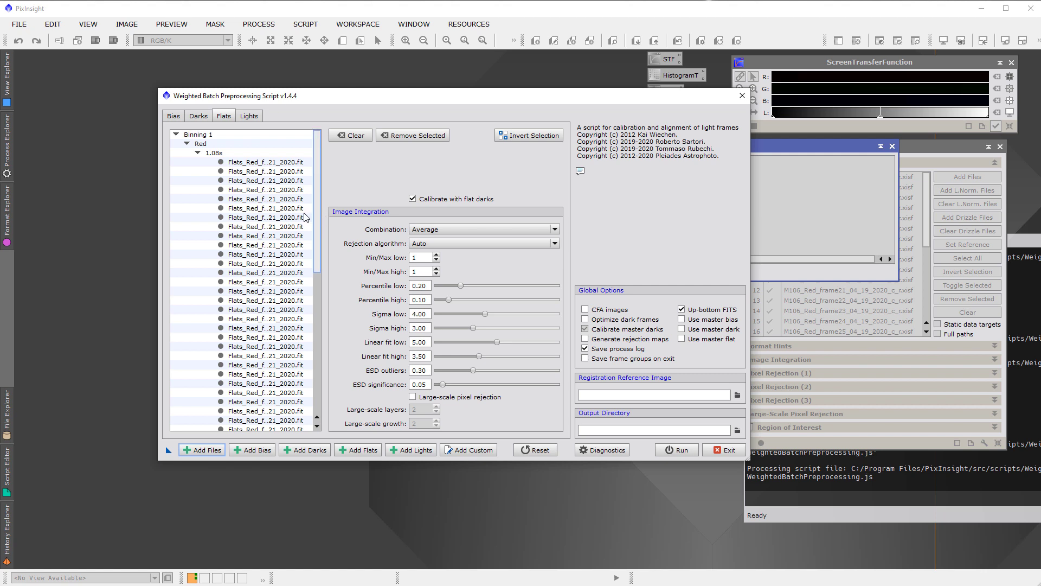
Step: Select all Red Flat Darks rows in the Flats list, from the first to the last
scroll(273, 175, "down", 1)
scroll(273, 176, "down", 8)
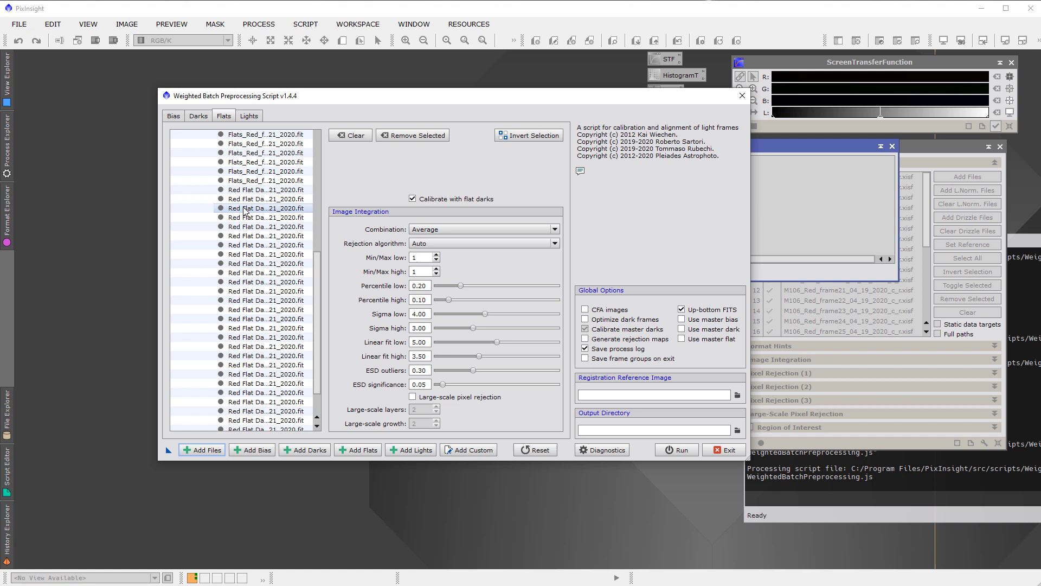
scroll(255, 185, "up", 2)
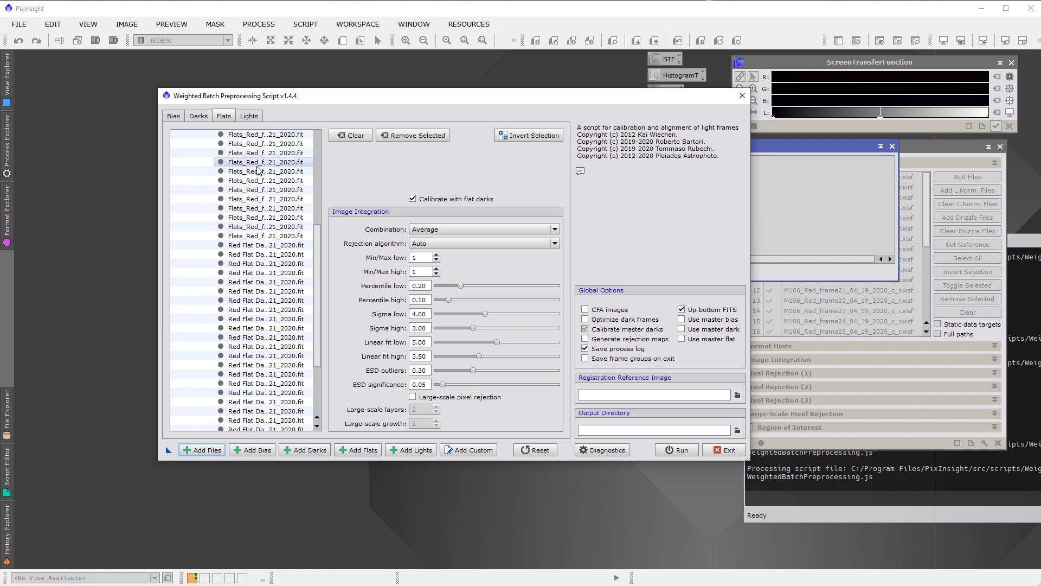
scroll(252, 270, "down", 1)
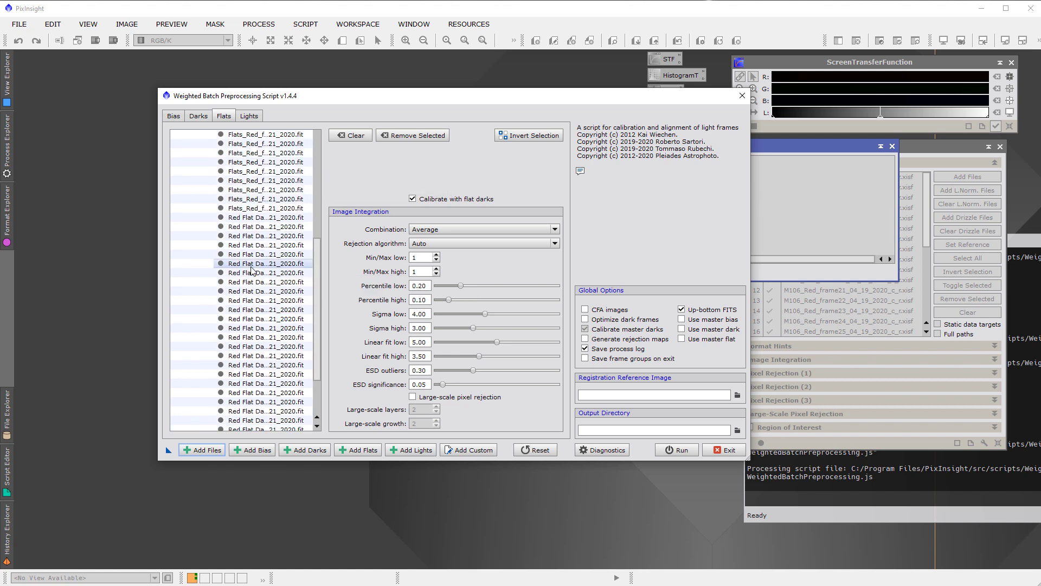
left_click(259, 219)
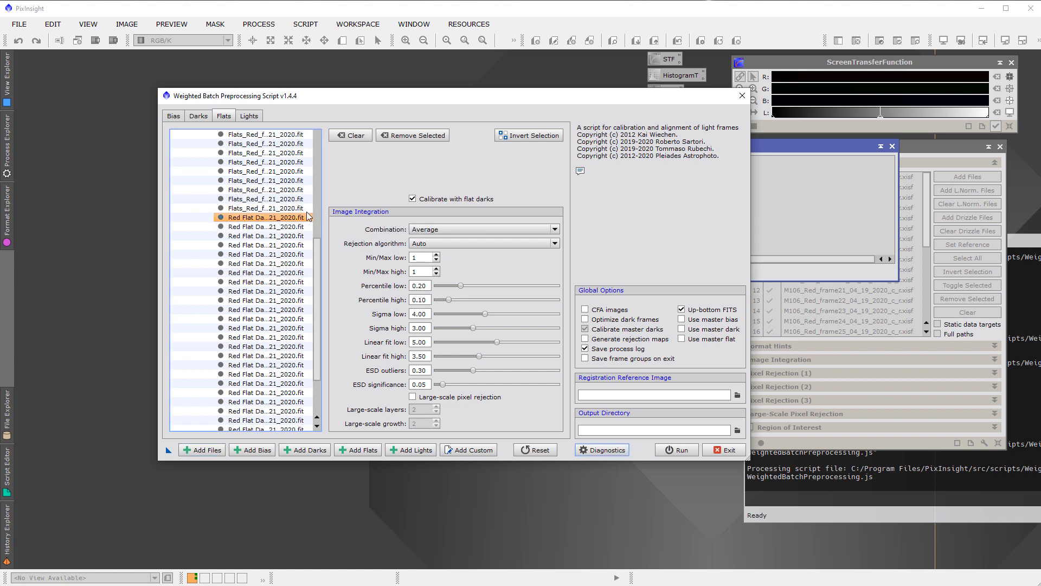
left_click(317, 244)
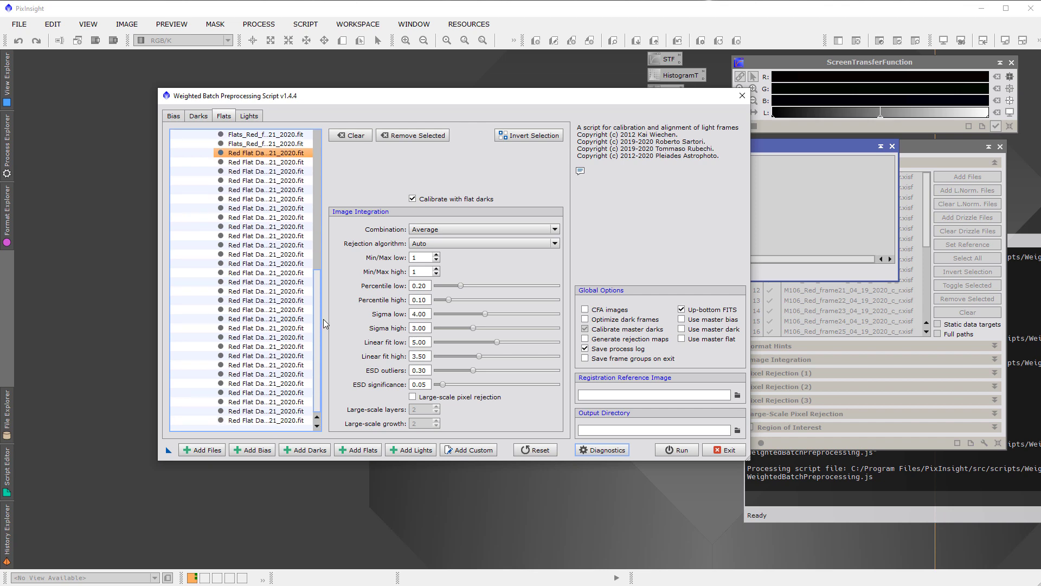
left_click(256, 421, "shift")
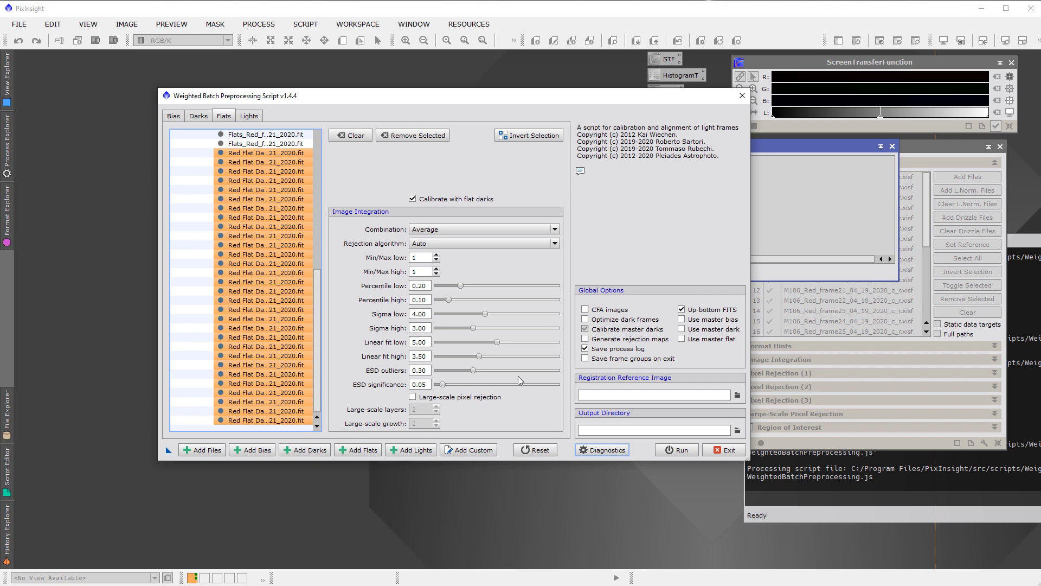
Step: Remove the flat darks from the Flats list, save the setup as Process26, and exit the script
left_click(418, 138)
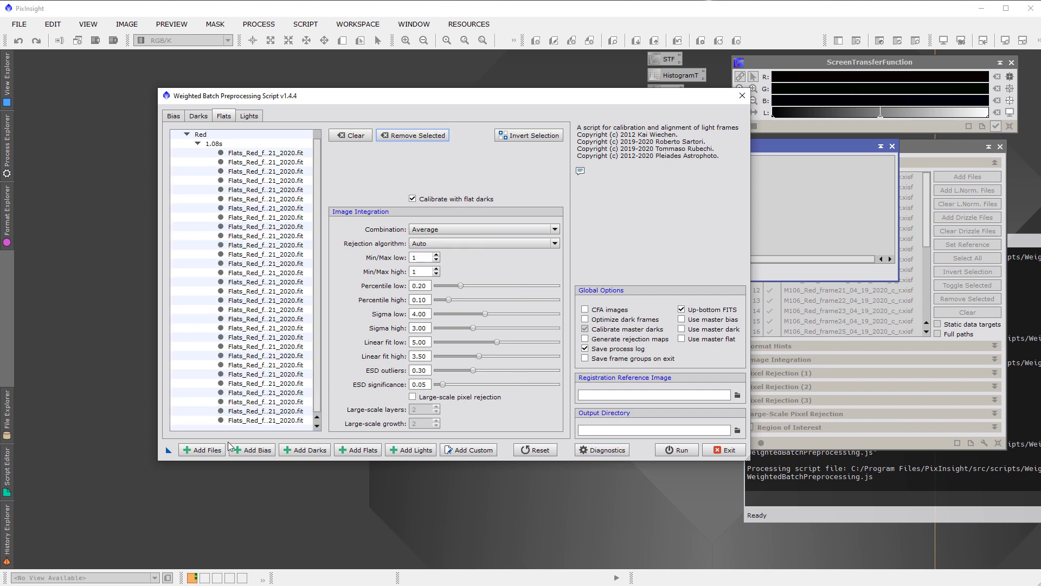
left_click_drag(169, 450, 102, 405)
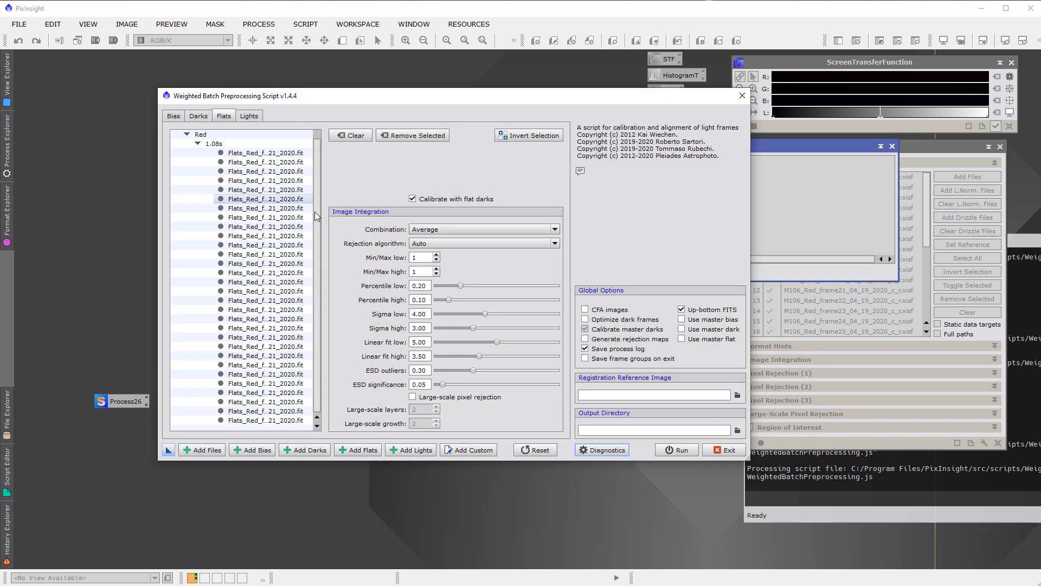
left_click(743, 95)
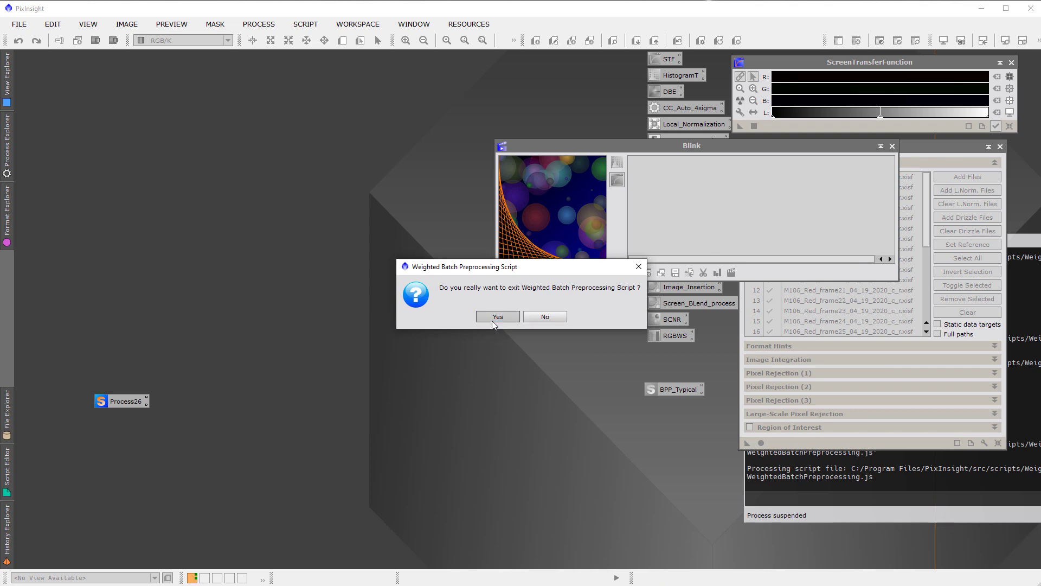
left_click(498, 317)
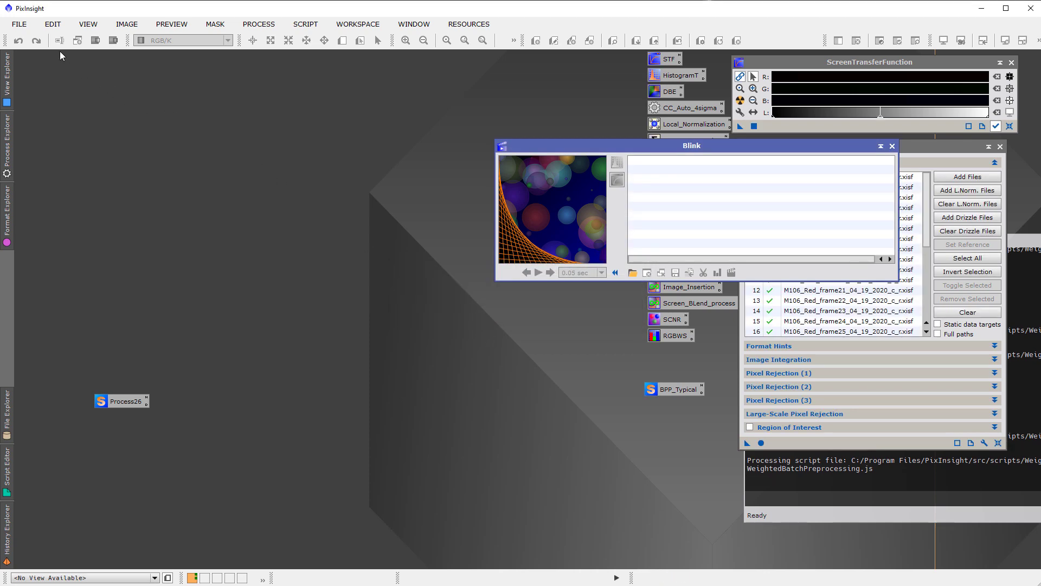
Step: Open the image-file browser showing the M106_Red light frames
left_click(19, 24)
left_click(32, 38)
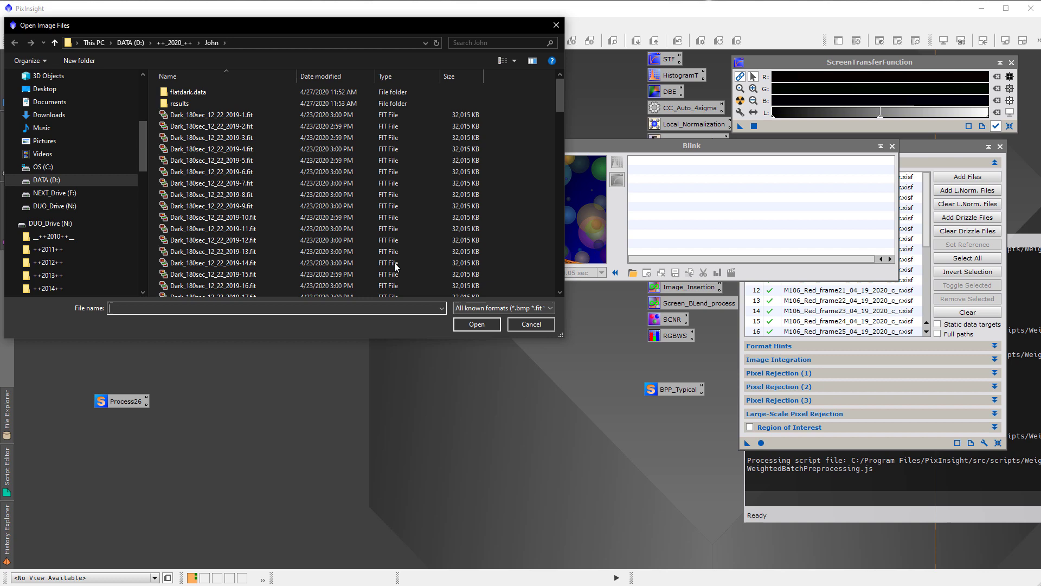
scroll(240, 201, "down", 15)
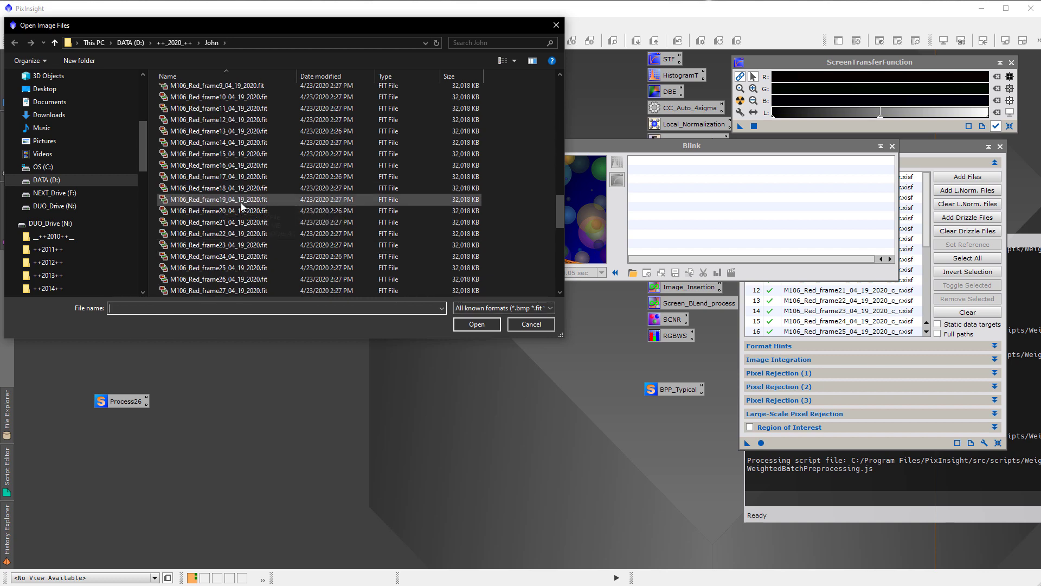
Step: Open Red Flat Darks frame21 and check its FITS header, where IMAGETYP reads FLAT
double_click(220, 234)
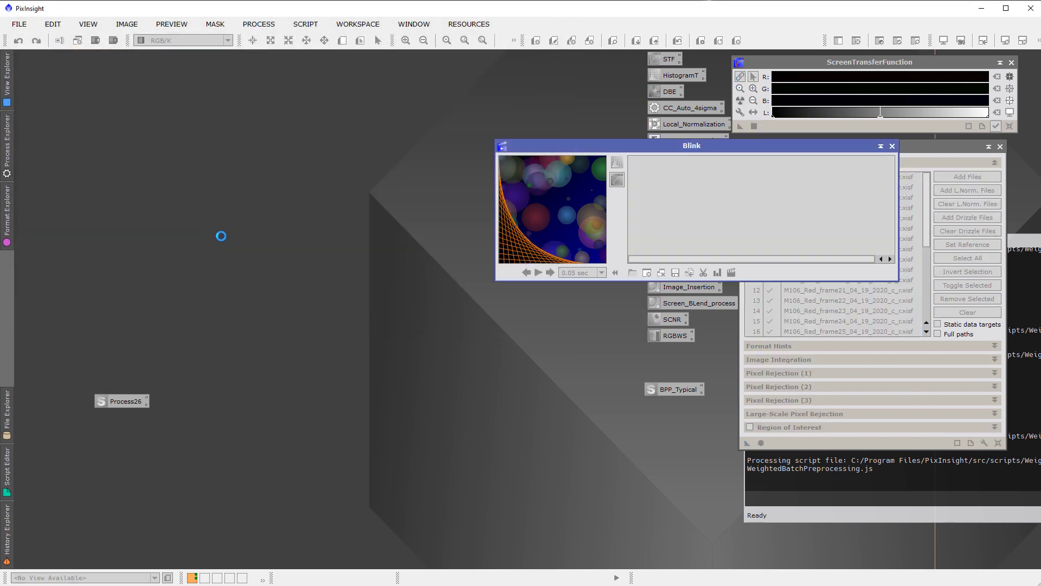
left_click(23, 24)
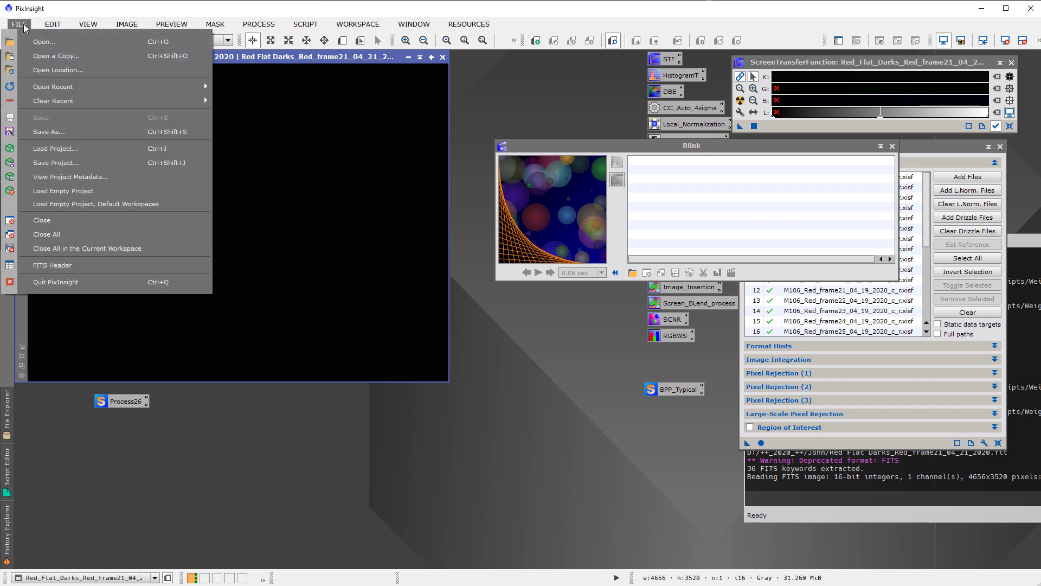
left_click(110, 267)
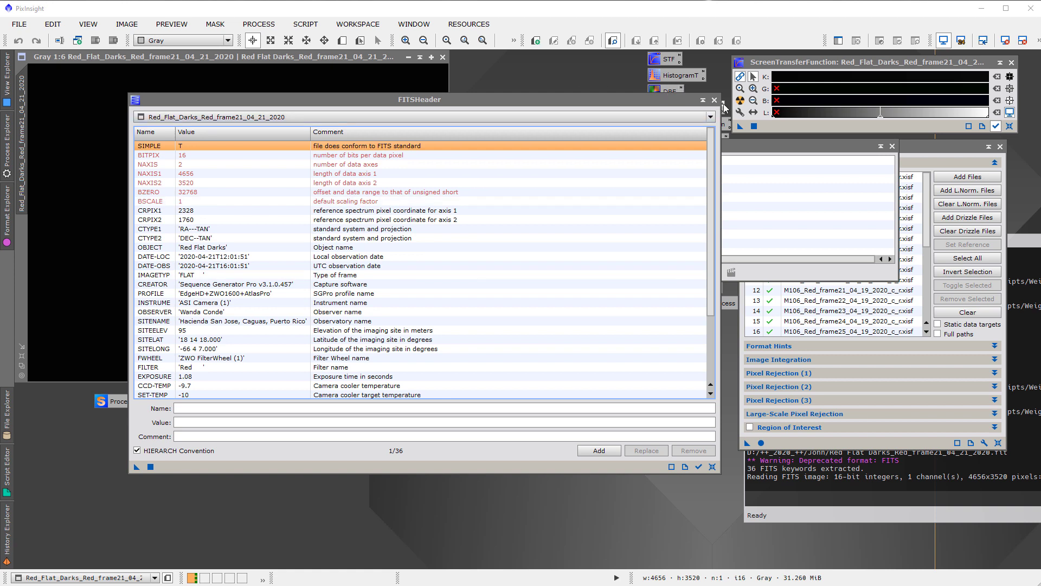
left_click(194, 277)
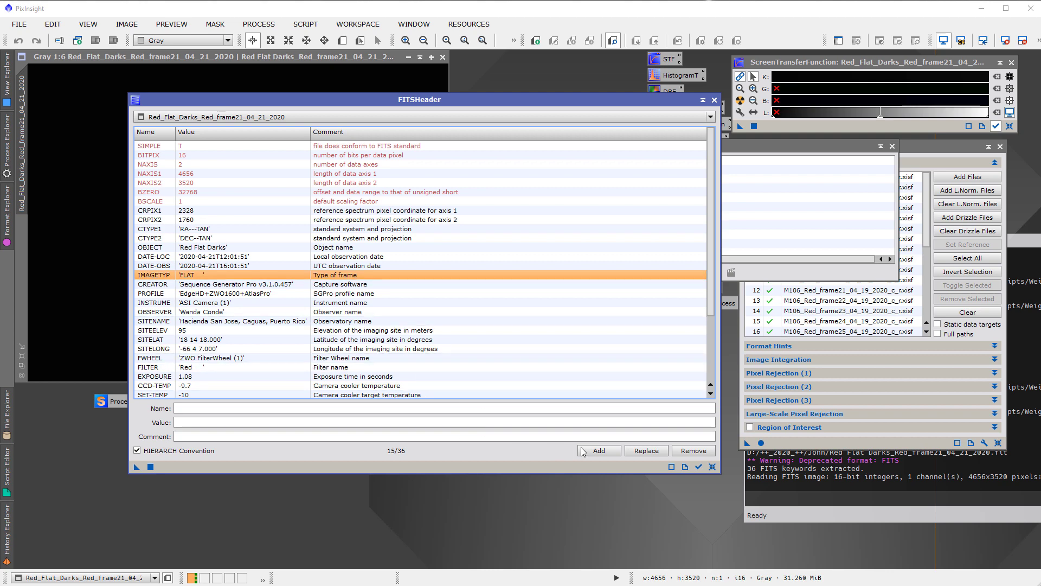
left_click(714, 100)
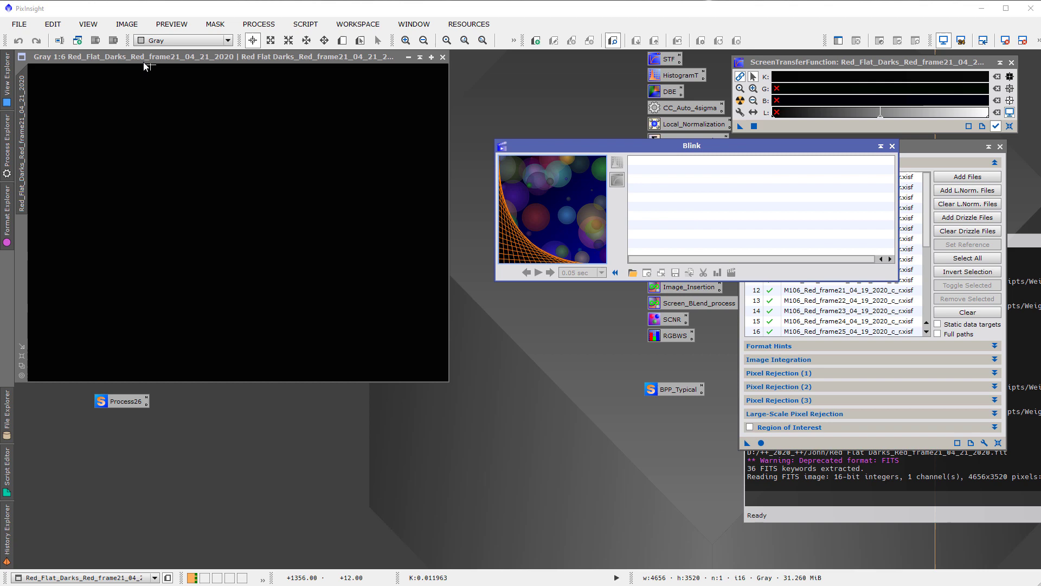
Step: Relaunch the Process26 script and add Red Flat Darks frames 1–30 as custom files
right_click(121, 401)
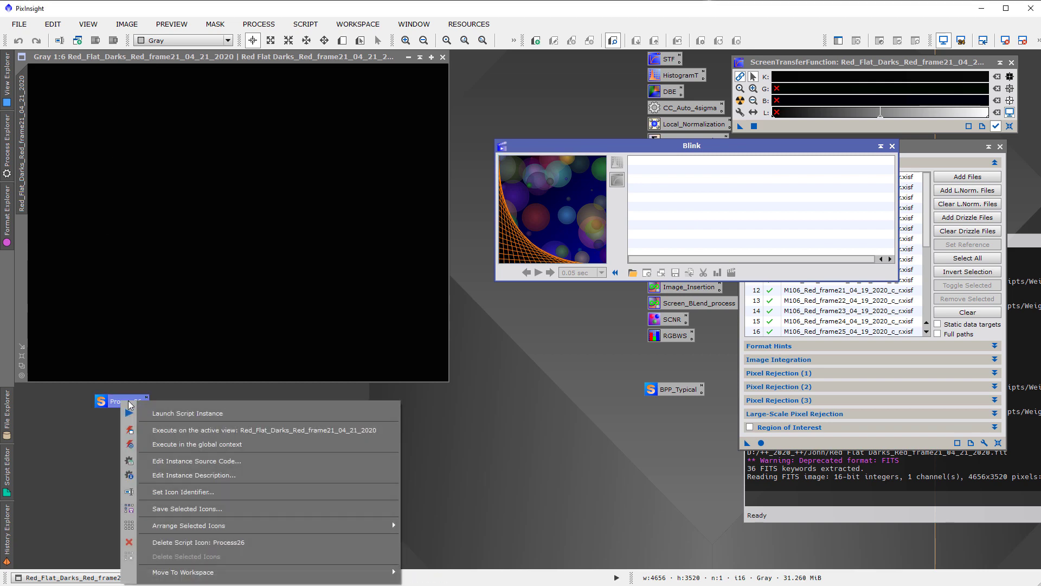
left_click(196, 444)
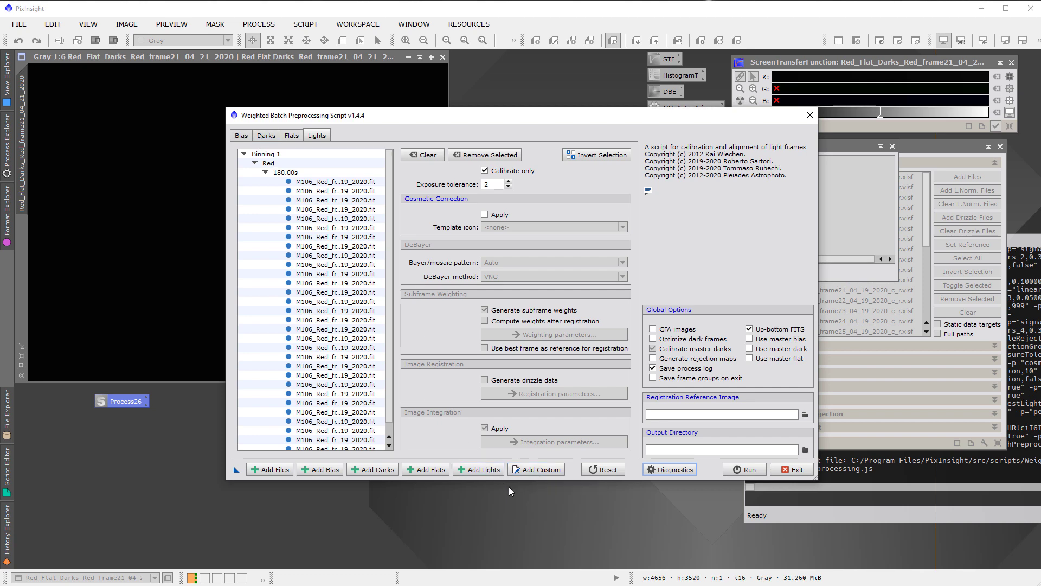
left_click(525, 471)
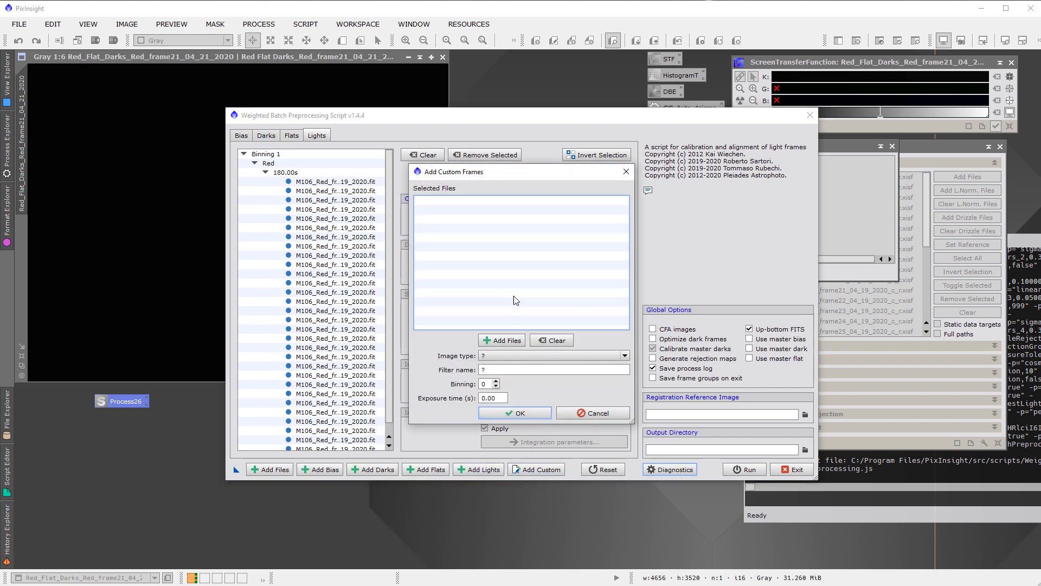
left_click(514, 340)
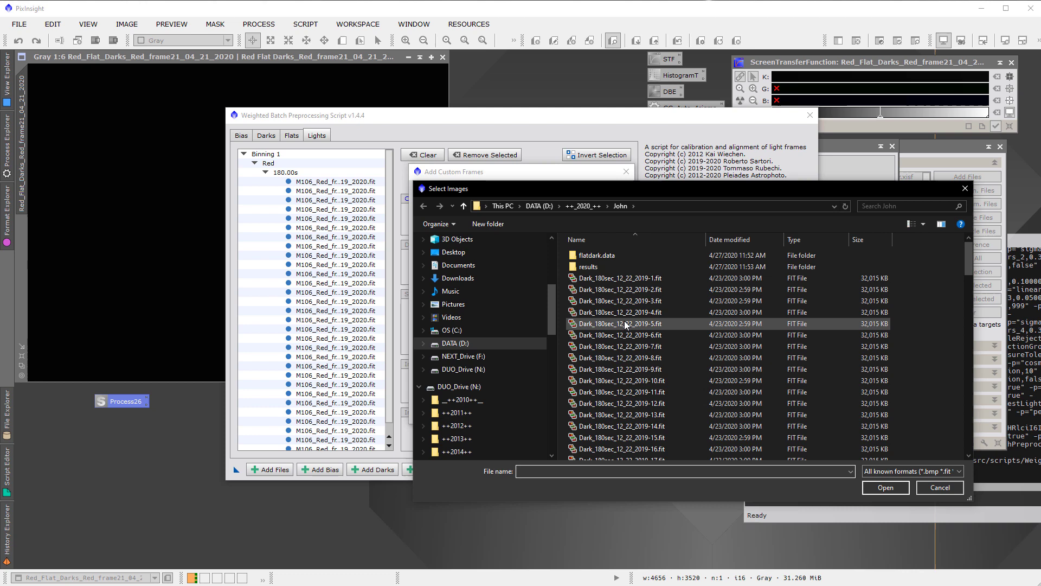
scroll(625, 325, "down", 8)
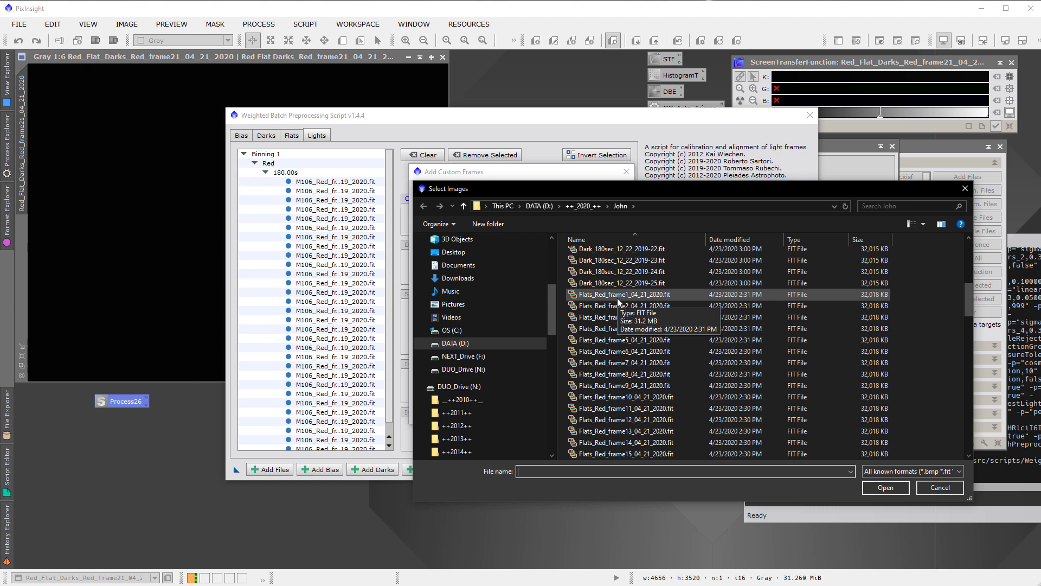
scroll(618, 301, "down", 11)
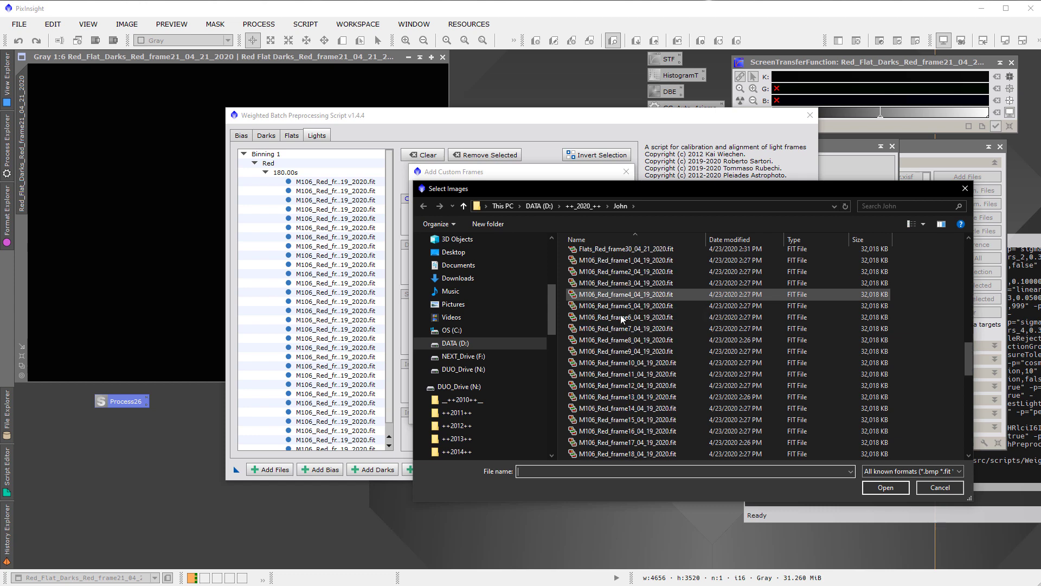
scroll(623, 304, "down", 2)
scroll(631, 308, "down", 2)
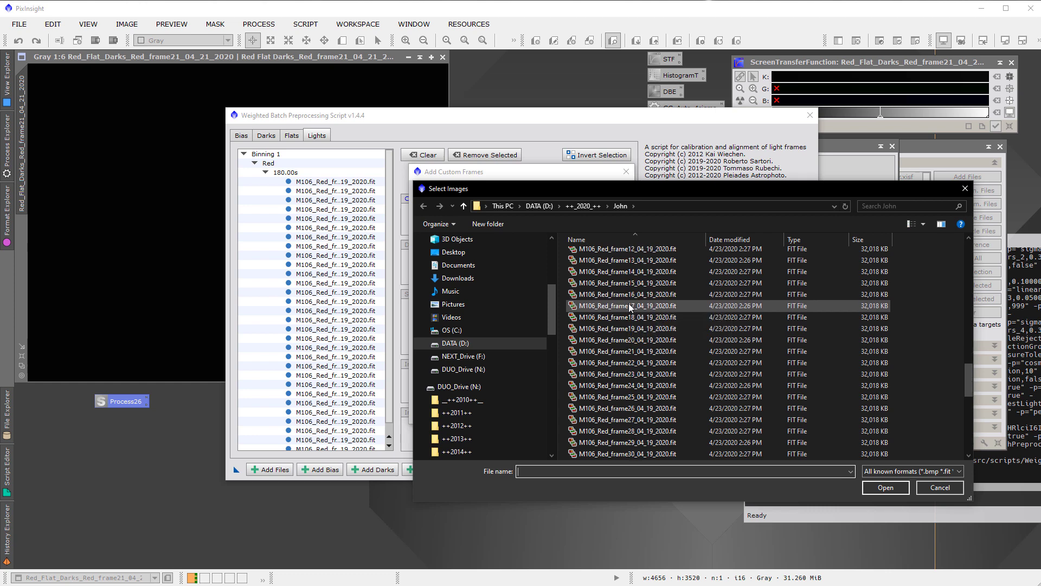
scroll(630, 301, "down", 5)
left_click(629, 294)
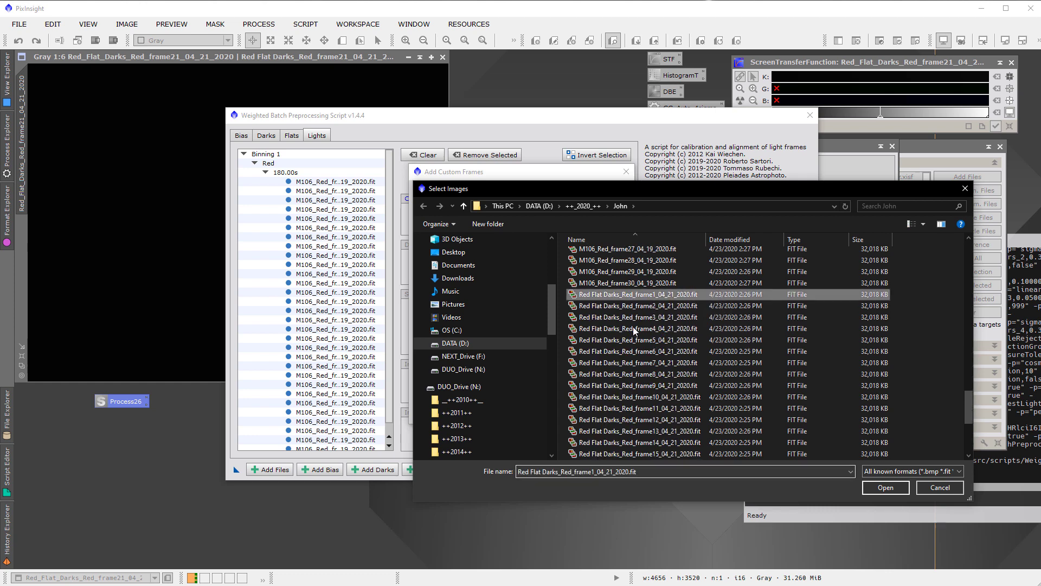
scroll(637, 341, "down", 4)
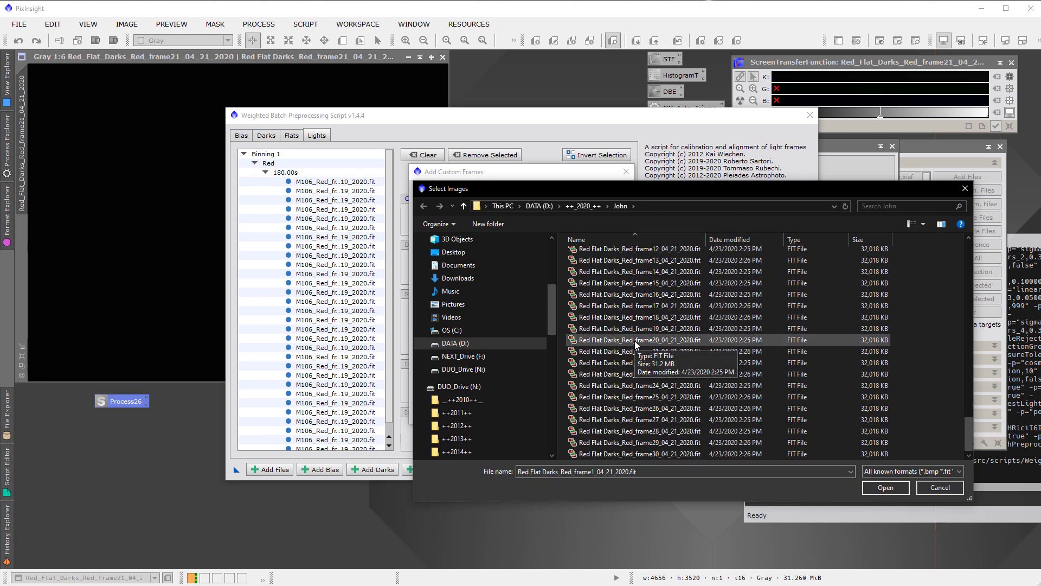
left_click(624, 455, "shift")
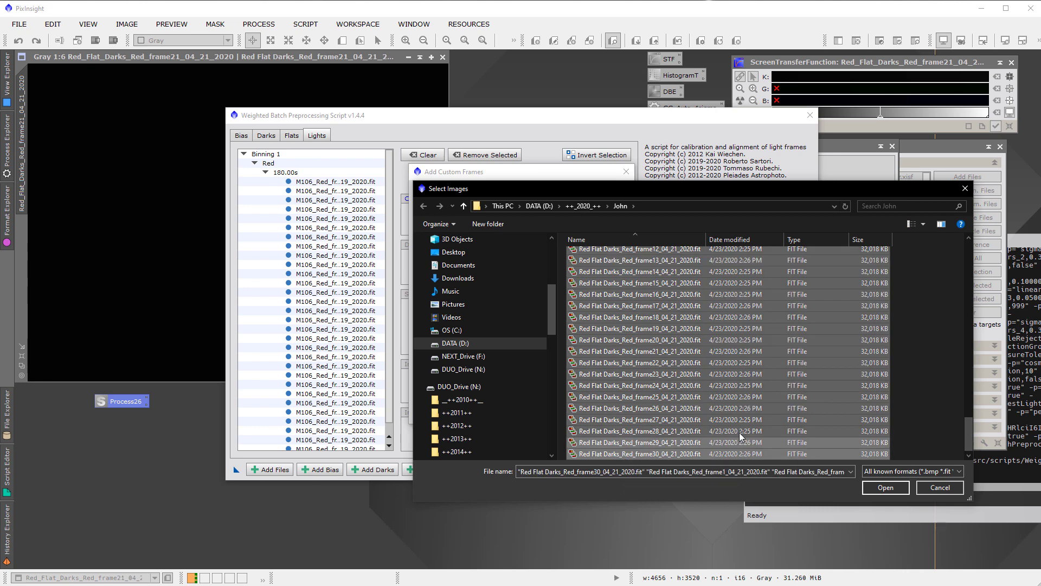
left_click(877, 488)
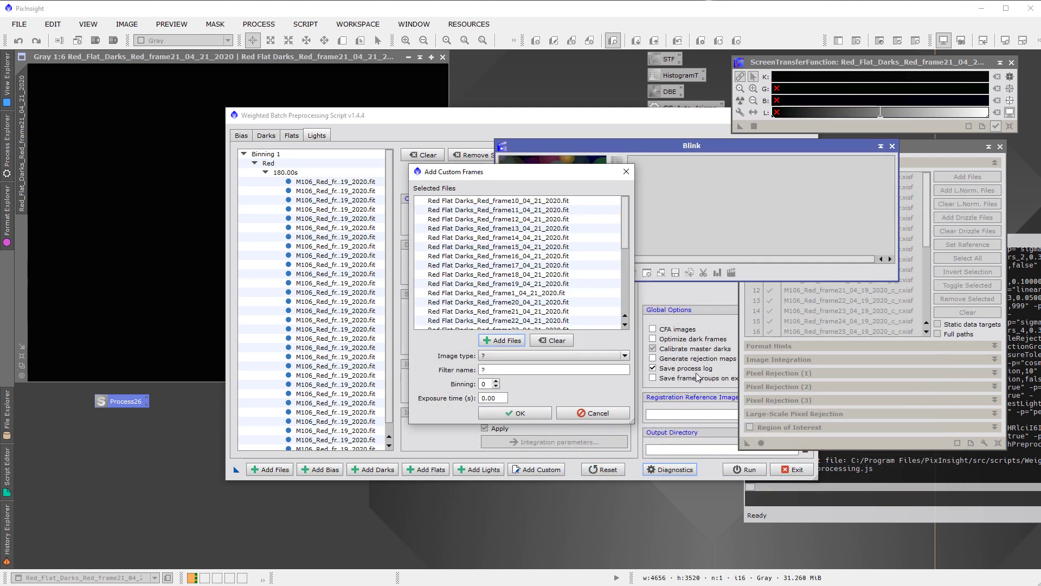
Step: Mark the added frames as Dark frame with binning 1 and 1.08 s exposure
left_click(485, 358)
left_click(504, 384)
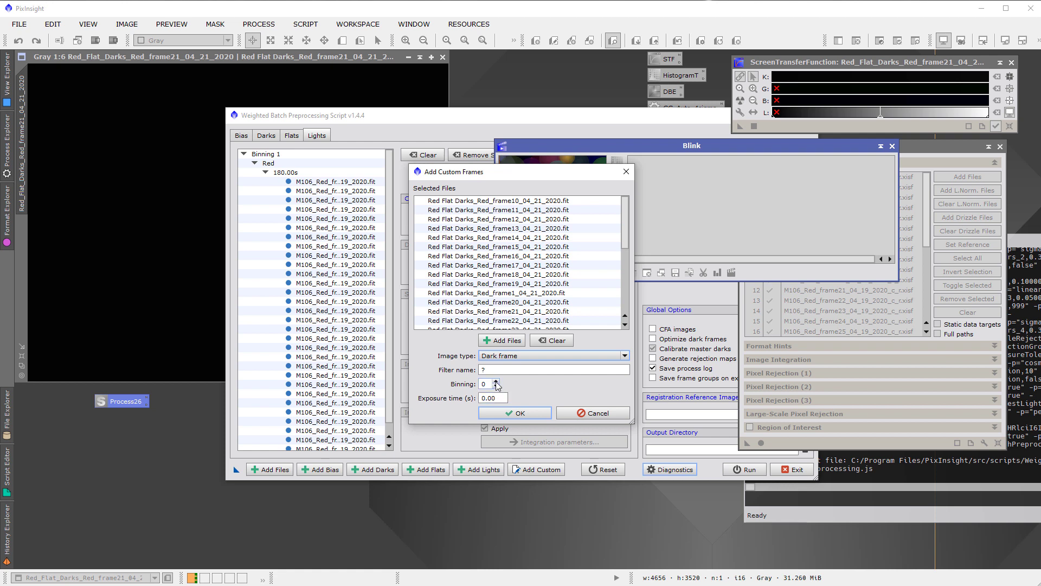
left_click(496, 381)
key("Tab")
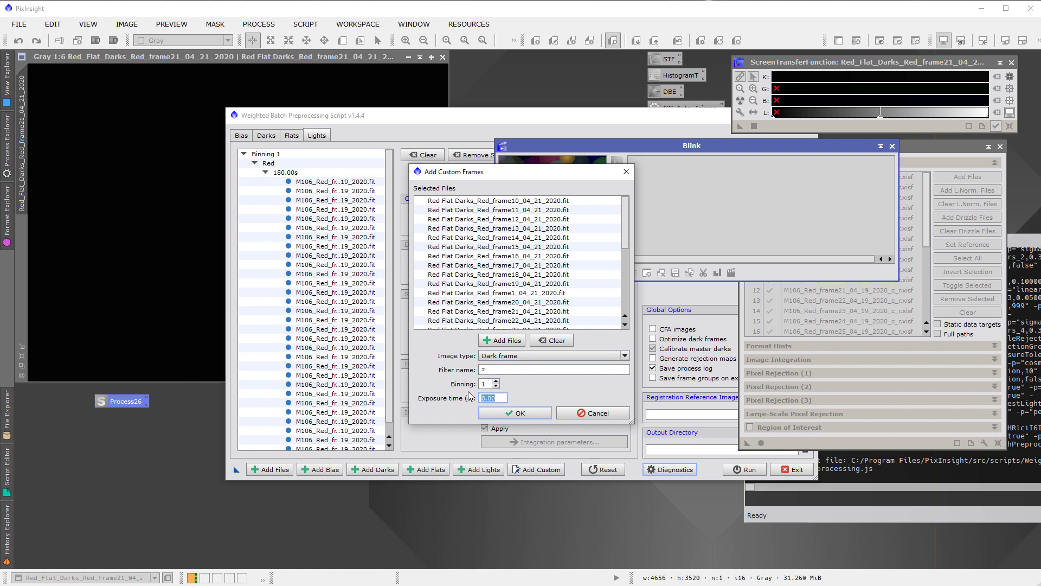
type("1.0")
left_click(514, 412)
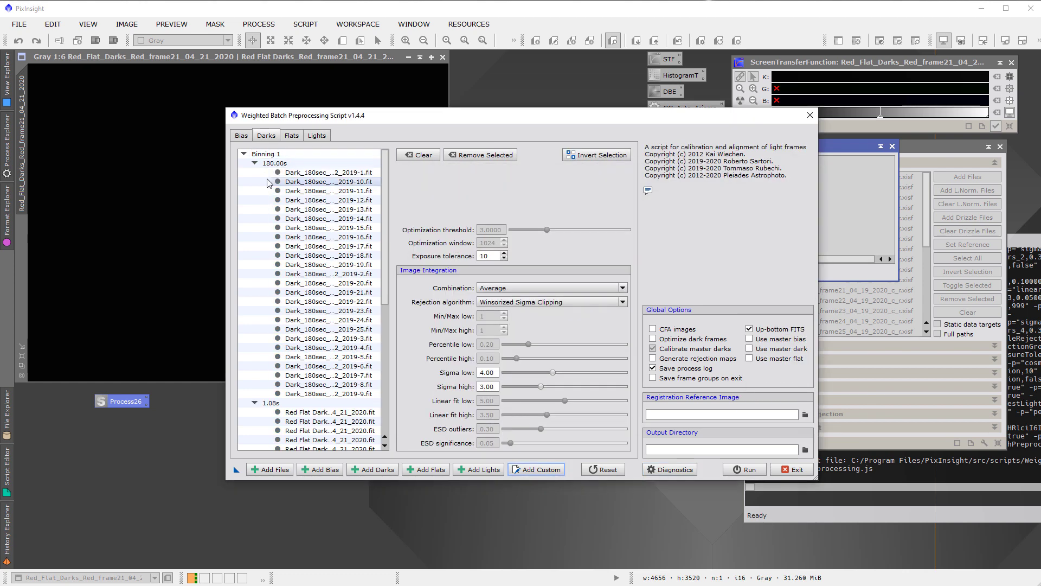
Step: Review the Bias, Darks and Flats lists, ending on the Red 1.08s flats group
scroll(281, 356, "down", 9)
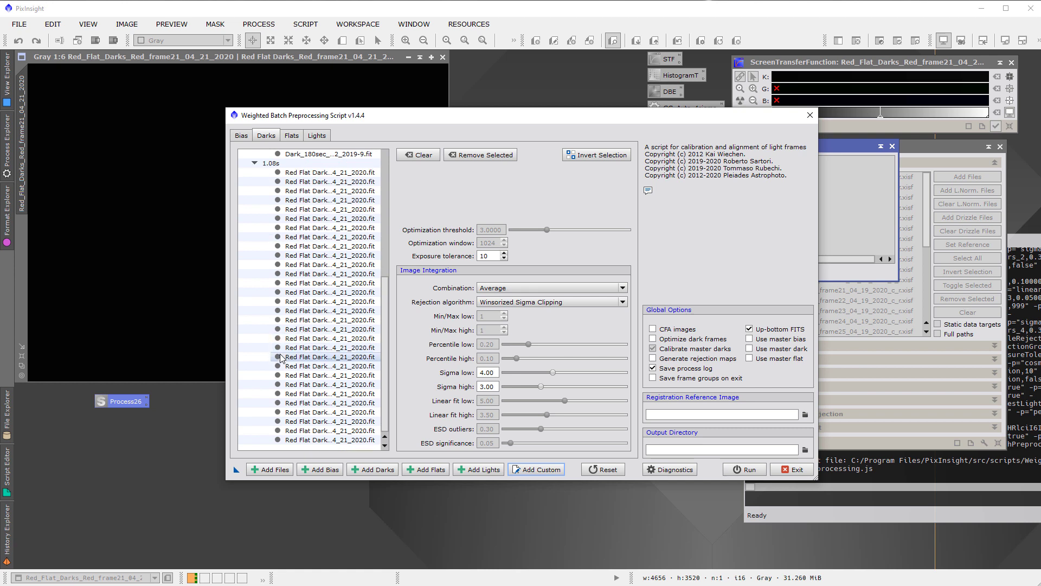
scroll(281, 356, "up", 9)
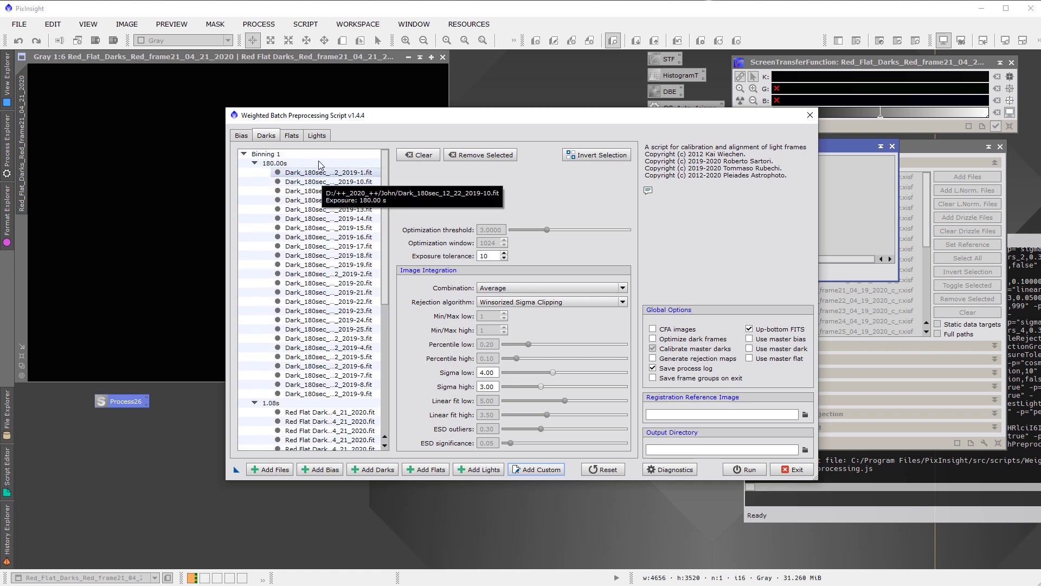
left_click(242, 136)
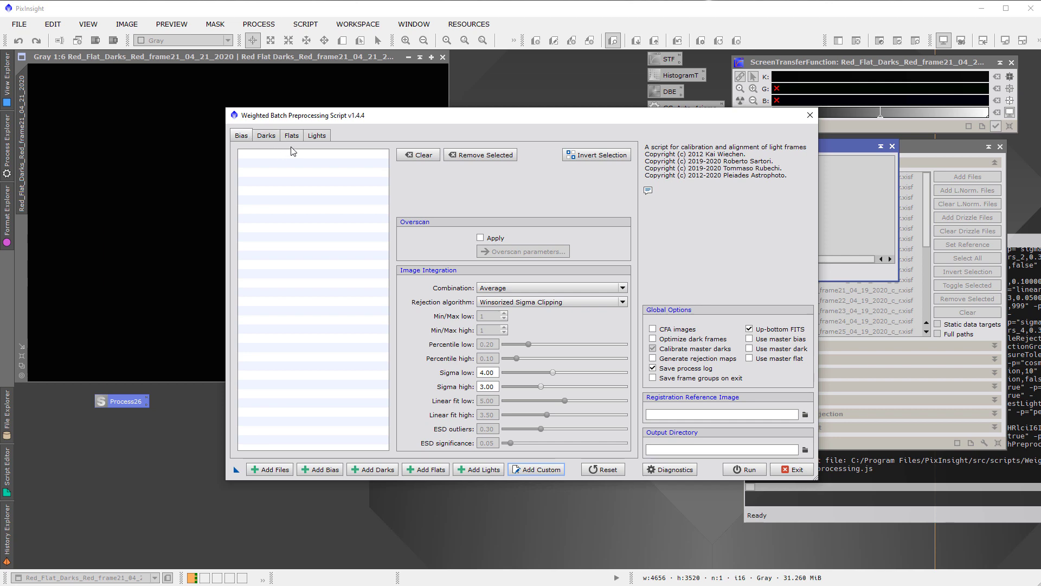
left_click(274, 139)
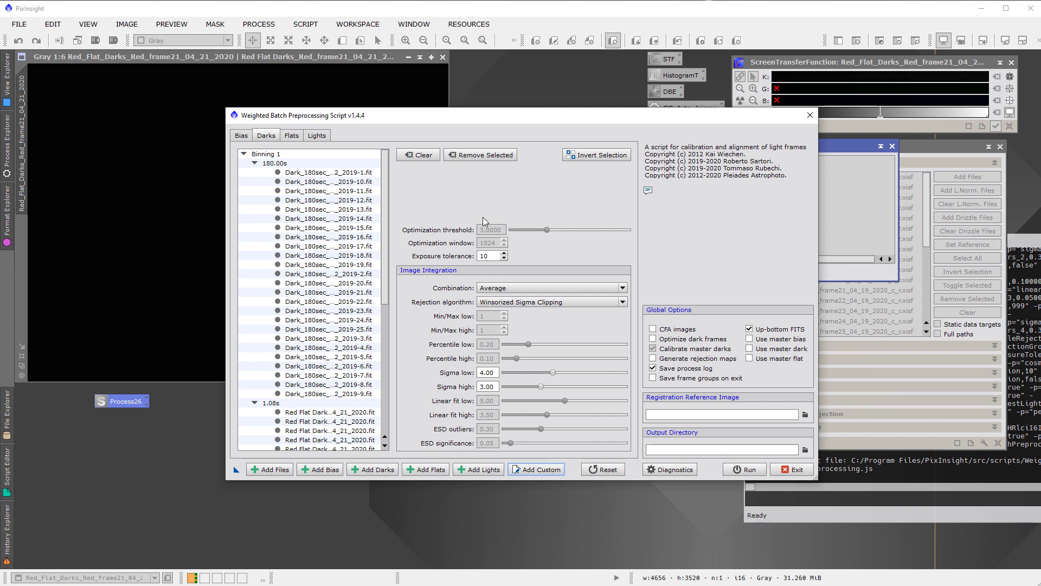
left_click(291, 135)
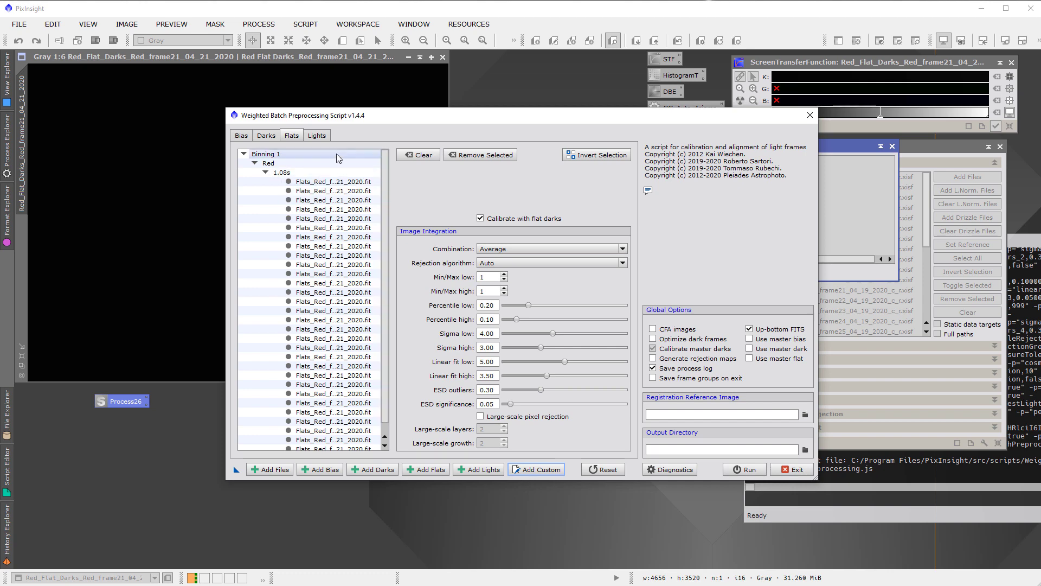
Step: Check the Lights 180.00s group's exposure tolerance, then revisit the Flats and Darks lists
scroll(312, 300, "down", 1)
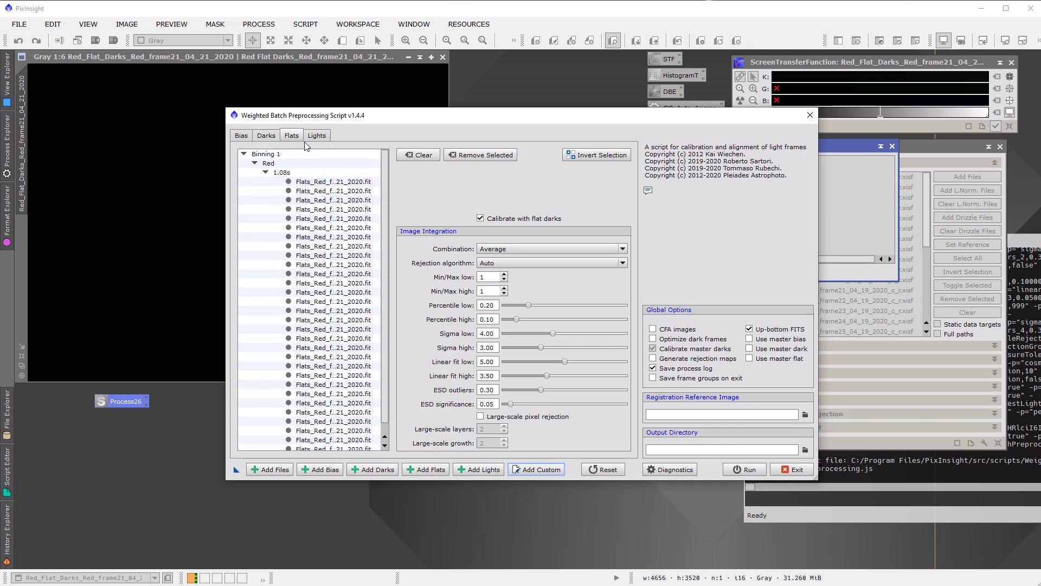
left_click(318, 135)
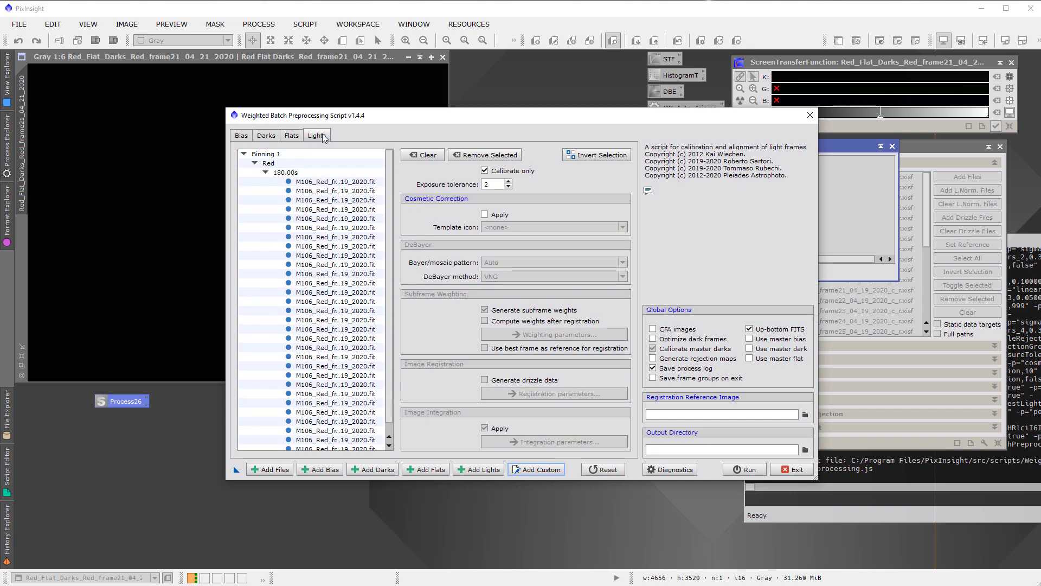
left_click(328, 173)
left_click(509, 187)
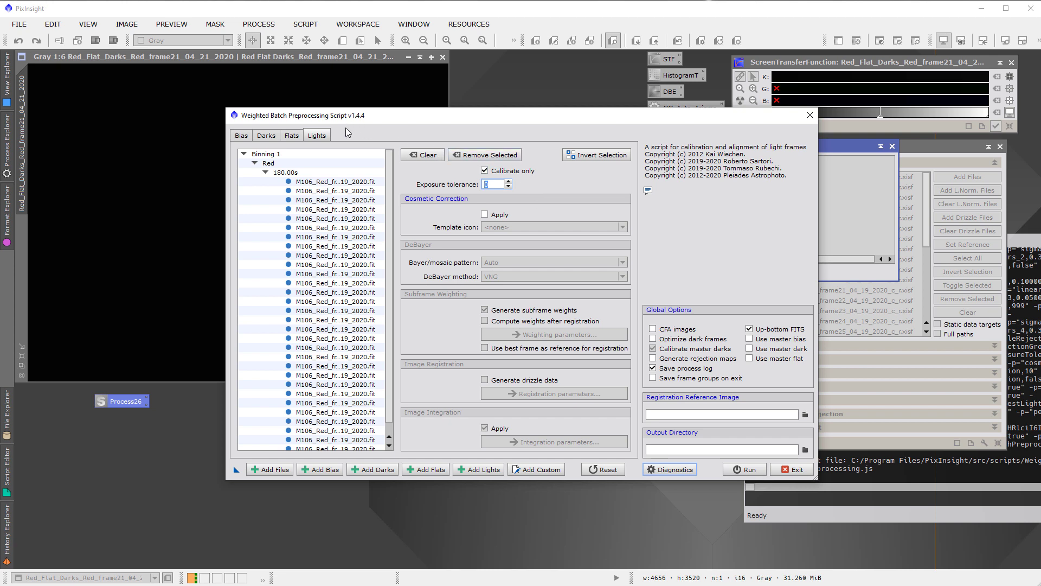
left_click(300, 137)
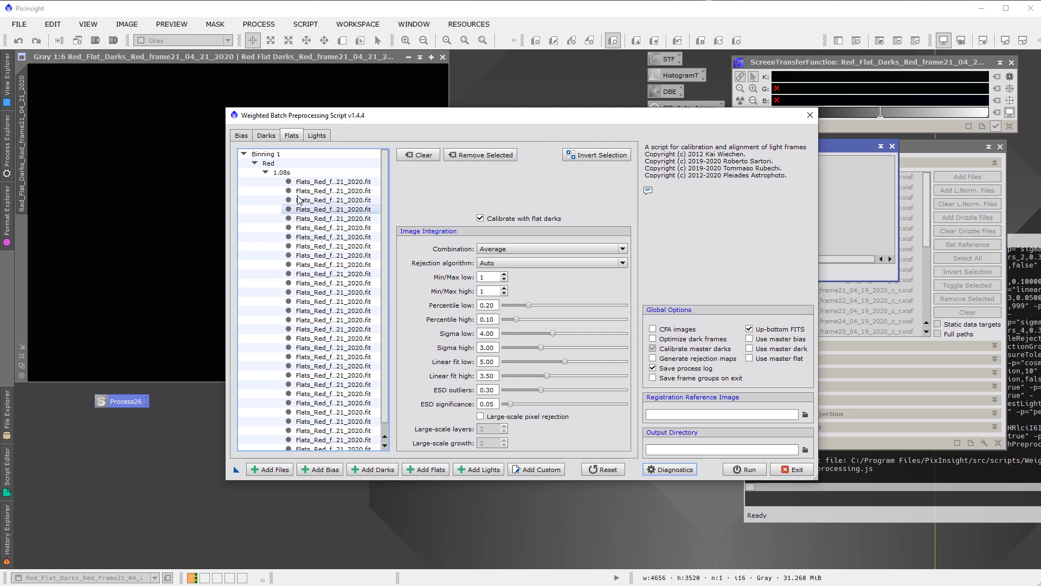
left_click(268, 136)
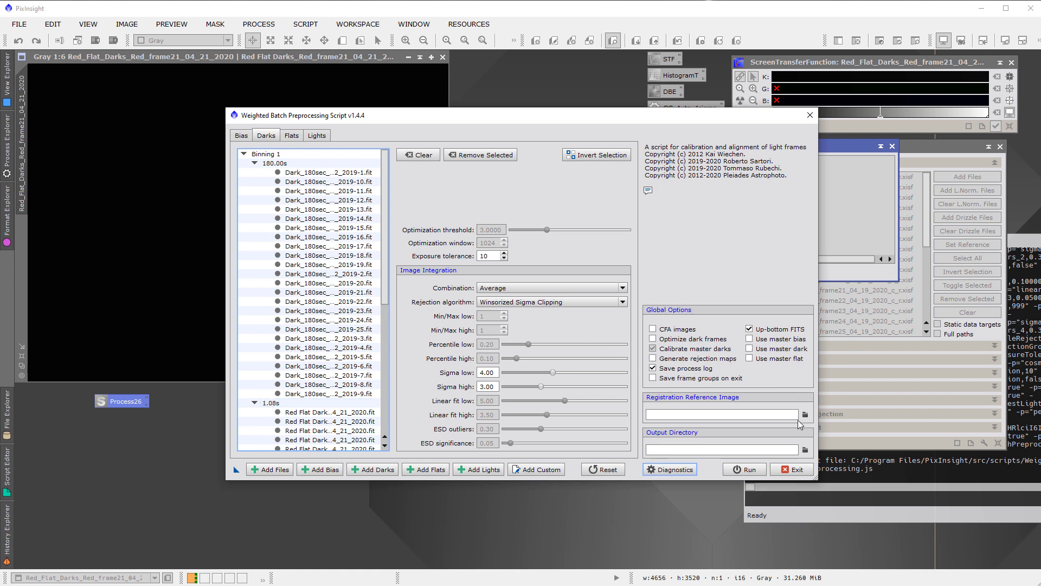
Step: Set the output directory to the John folder inside ++_2020_++ on DATA (D:)
left_click(803, 450)
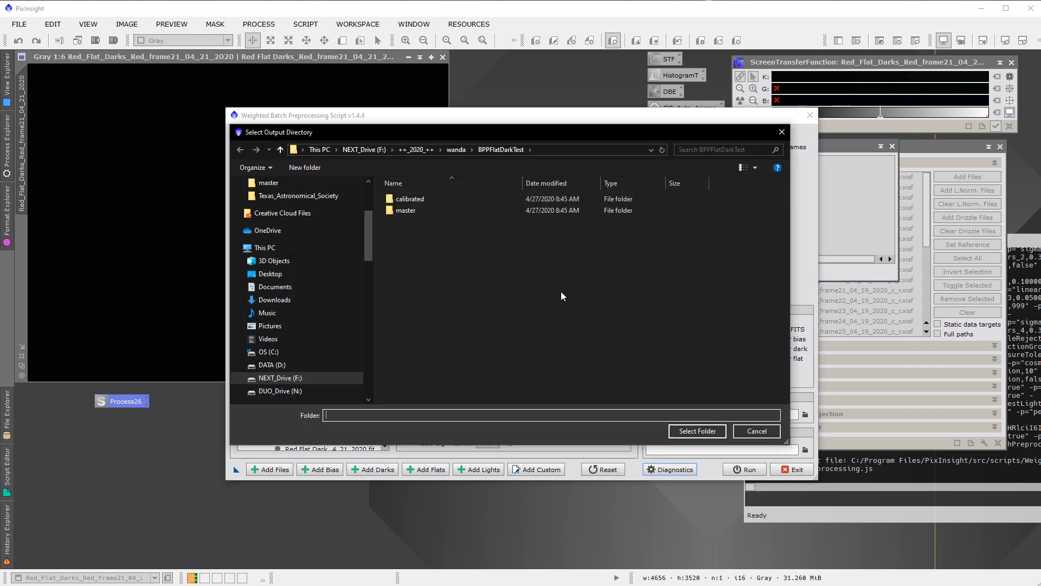
left_click(380, 152)
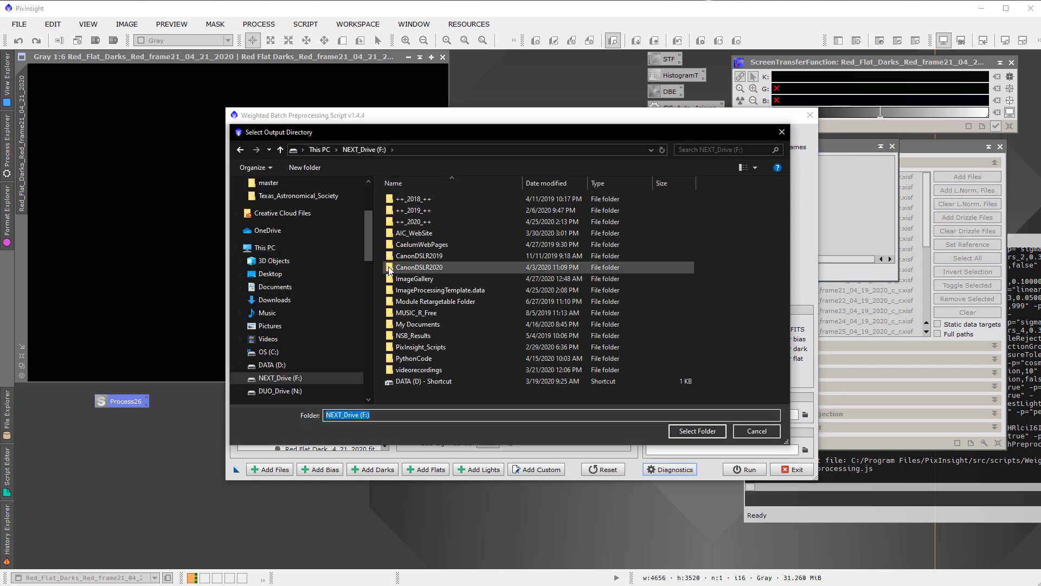
left_click(315, 363)
double_click(422, 221)
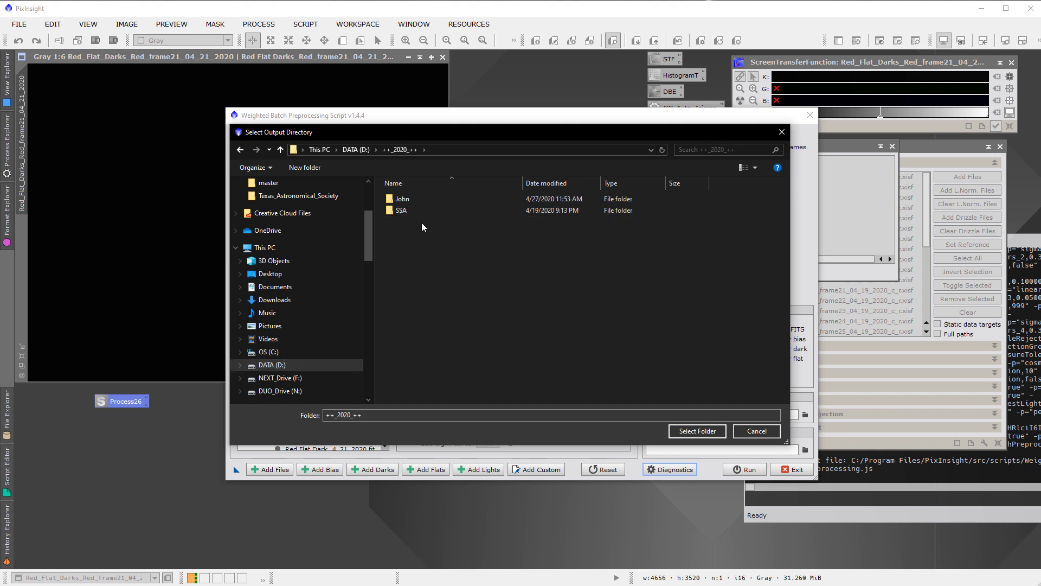
double_click(408, 199)
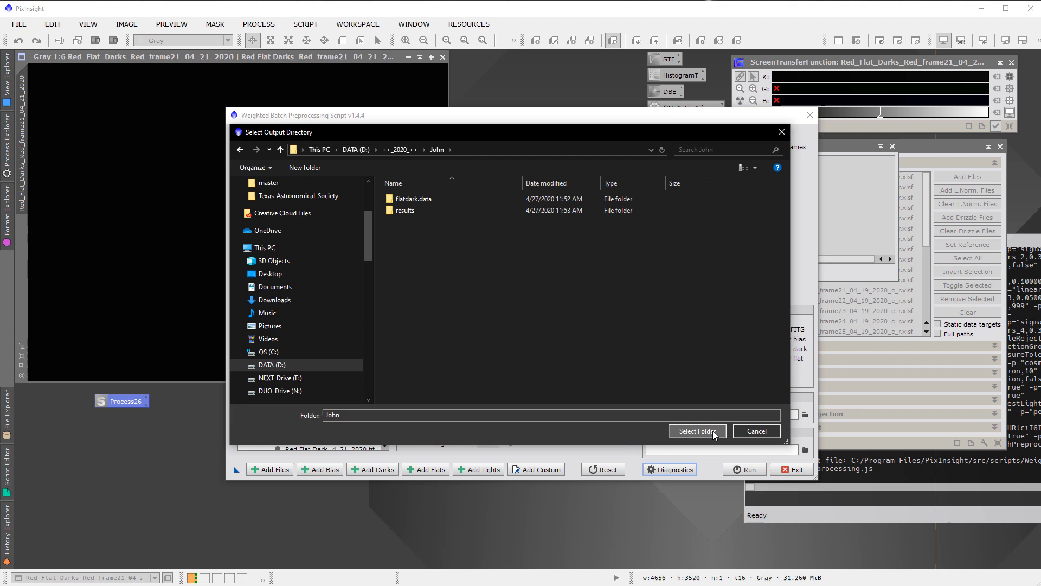
left_click(697, 431)
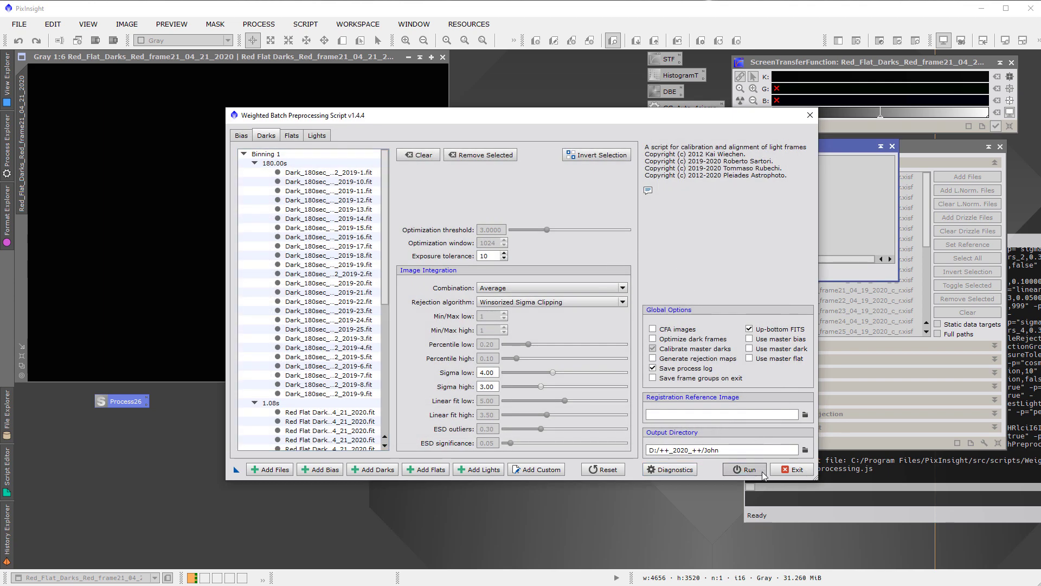
Step: Run diagnostics, then start preprocessing and continue past the no-bias-frames warning
left_click(694, 472)
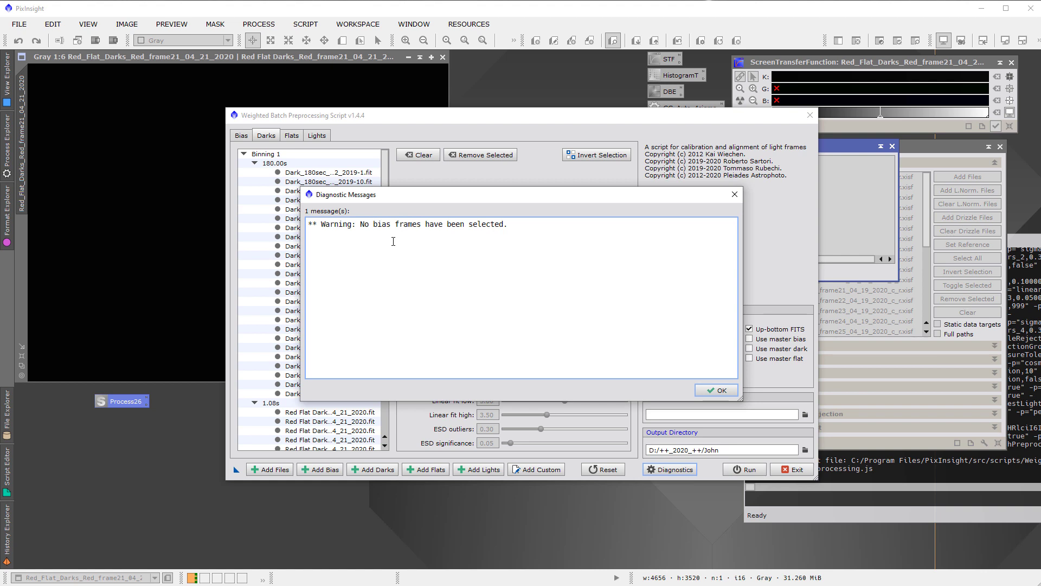
left_click(734, 194)
left_click(738, 472)
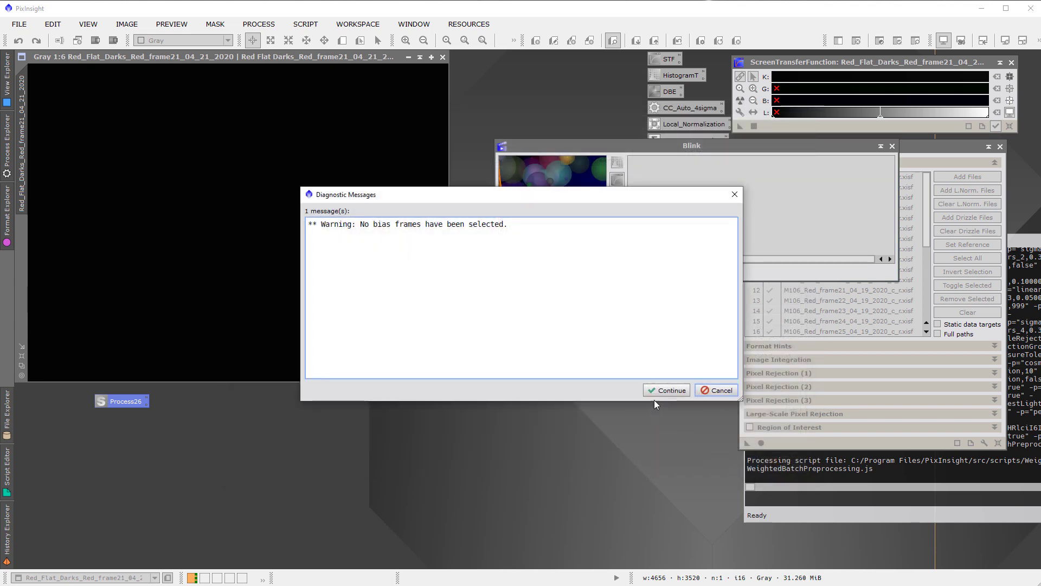
left_click(657, 389)
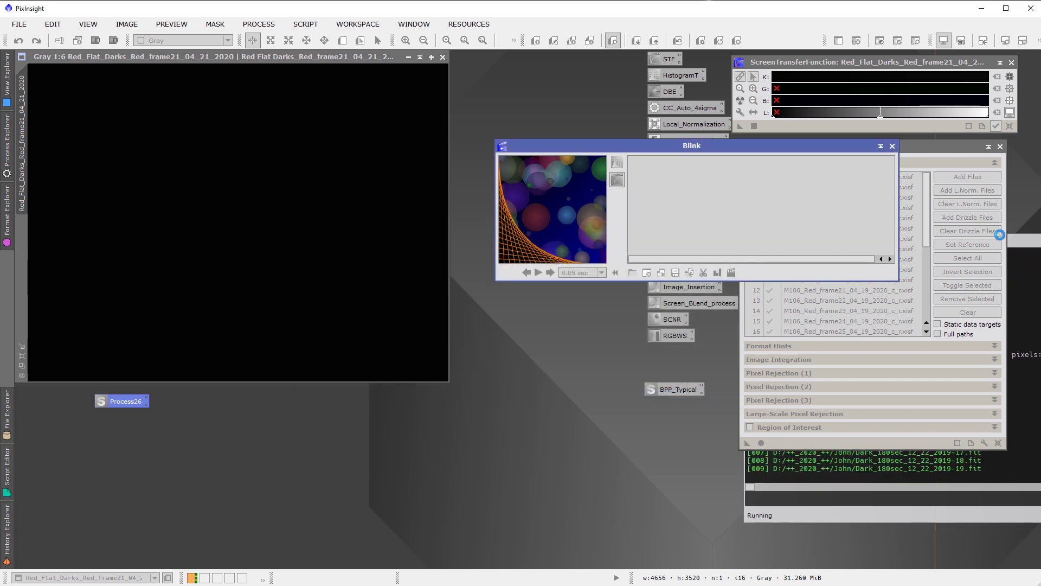
Step: Move the Processing console to the screen centre while the run completes in 05:24.57
left_click_drag(1014, 241, 653, 236)
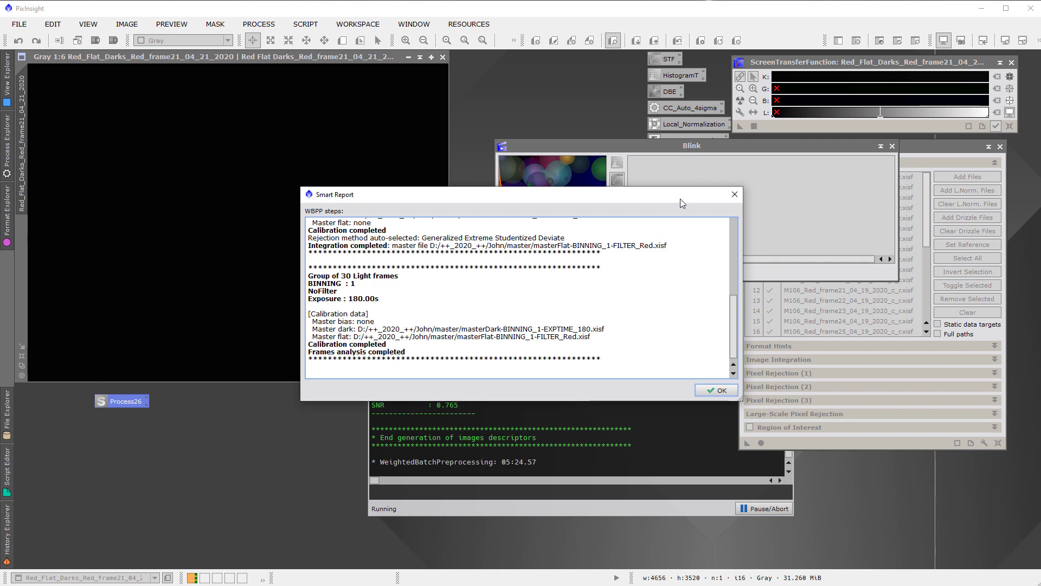
Step: Close the Smart Report, exit the WBPP script with Yes, and open All Processes
left_click(733, 196)
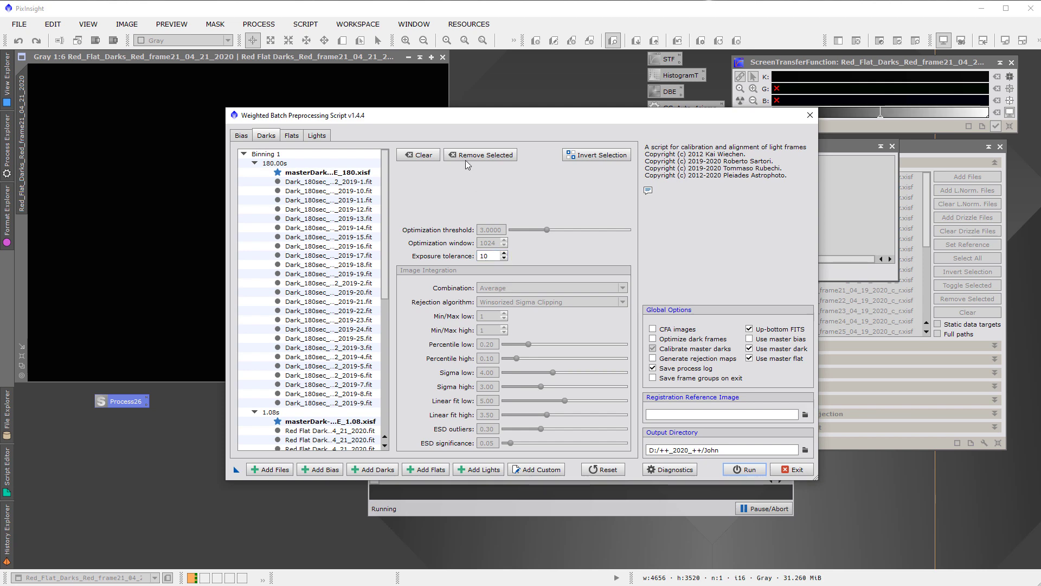
left_click_drag(626, 120, 535, 93)
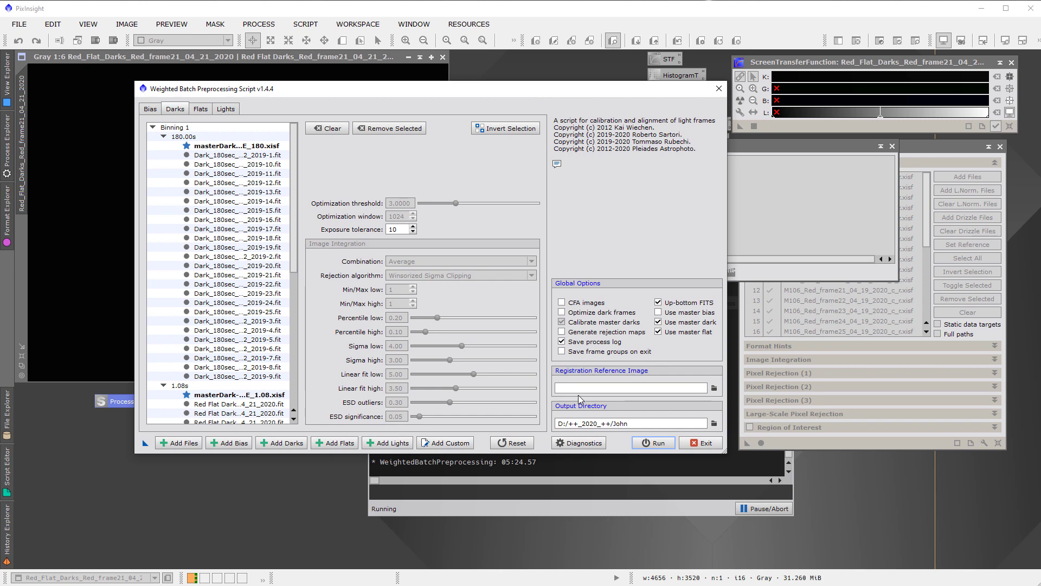
mouse_move(580, 394)
left_click(702, 442)
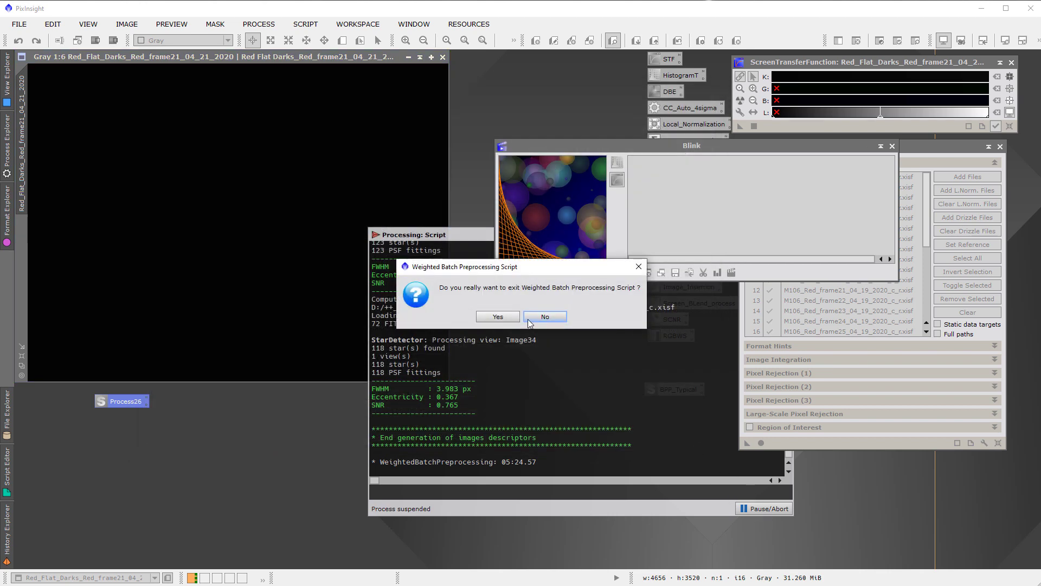
left_click(510, 317)
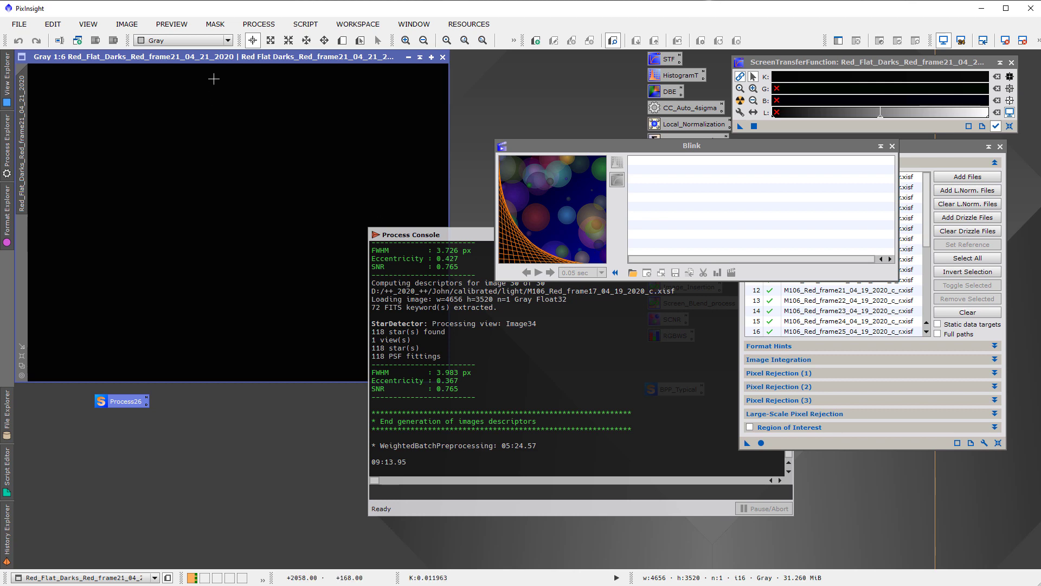
left_click(259, 24)
mouse_move(287, 40)
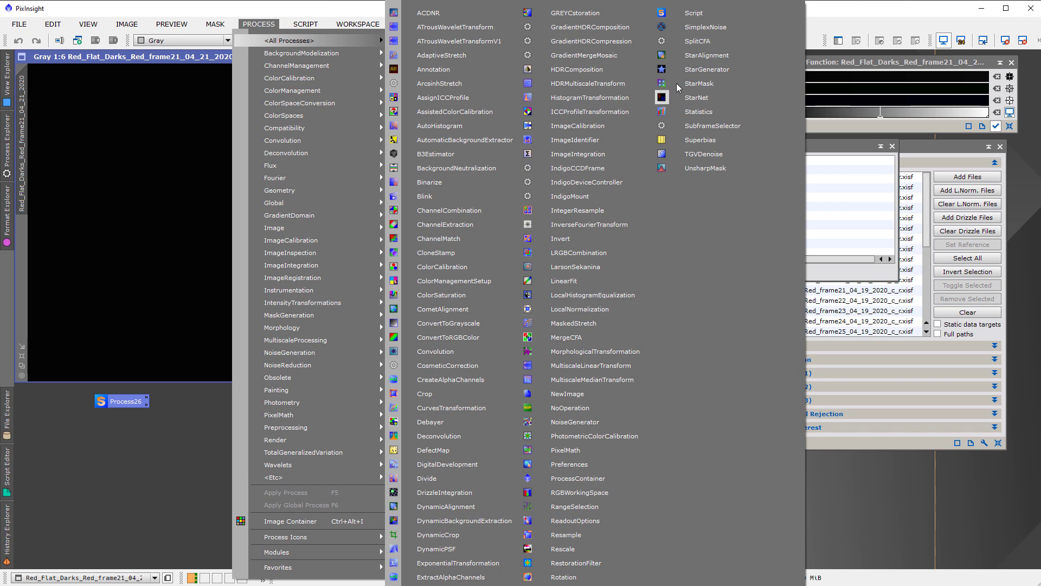
Step: In StarAlignment, set the reference to the file calibrated/light/M106_Red_frame1
left_click(684, 57)
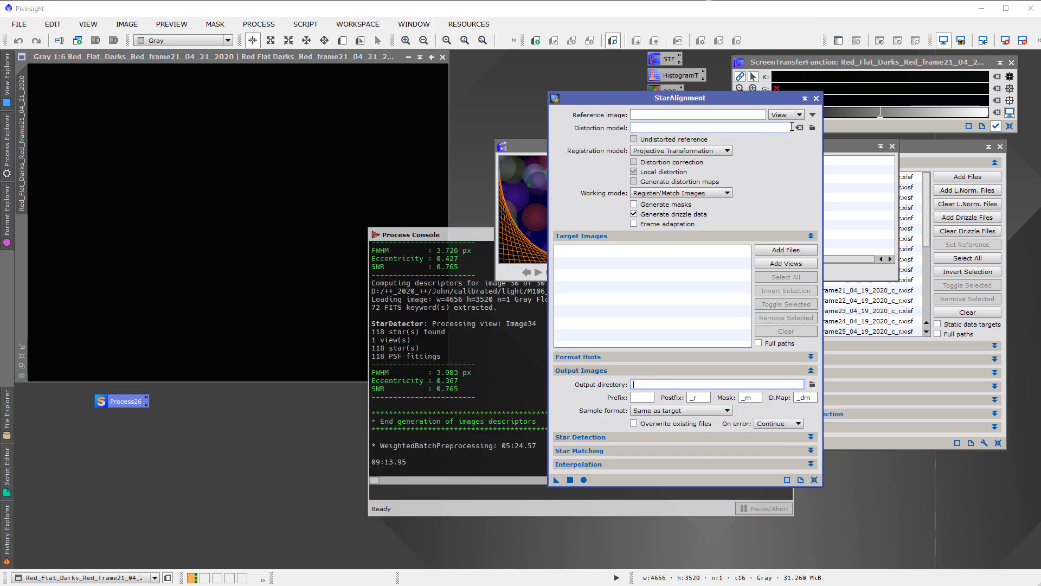
left_click(813, 115)
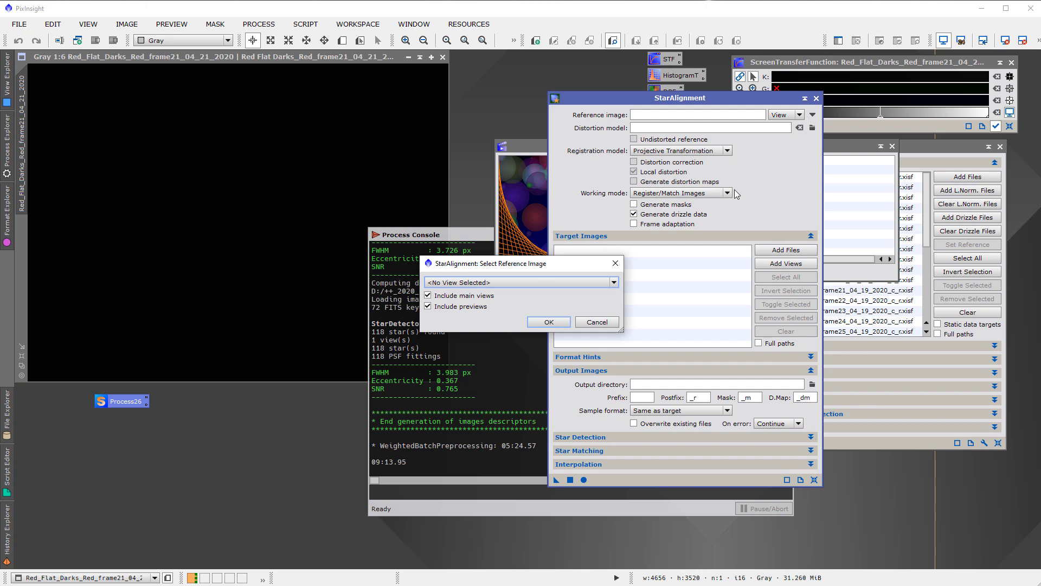
left_click(600, 322)
left_click(800, 115)
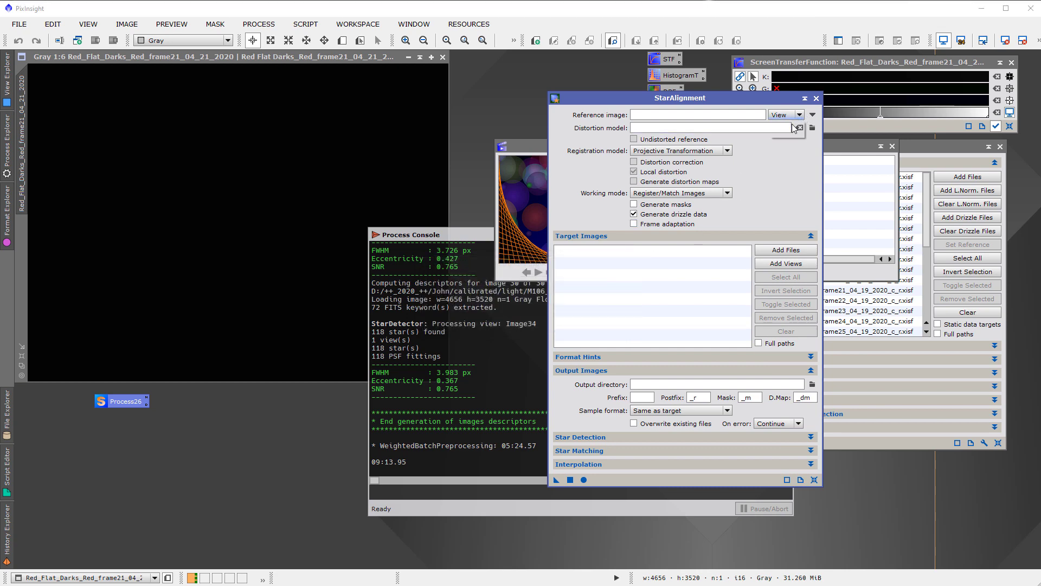
left_click(780, 134)
left_click(812, 116)
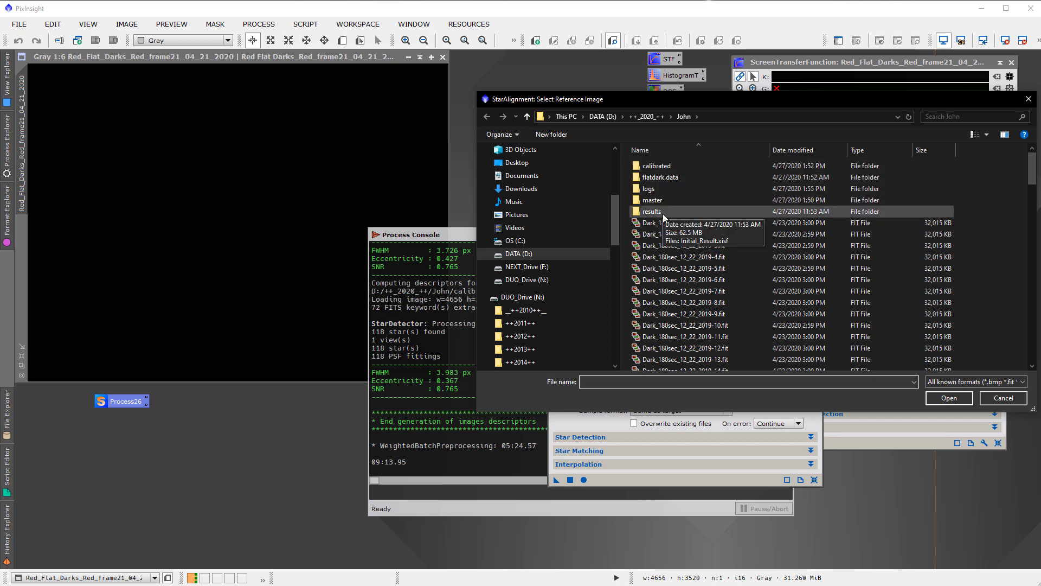
double_click(648, 166)
double_click(645, 177)
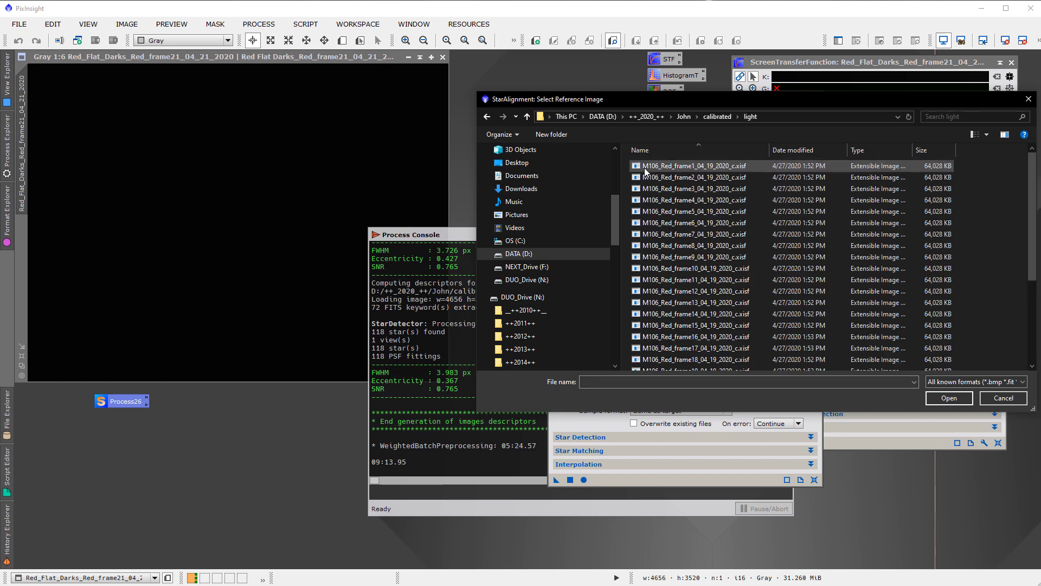
left_click(667, 166)
left_click(944, 398)
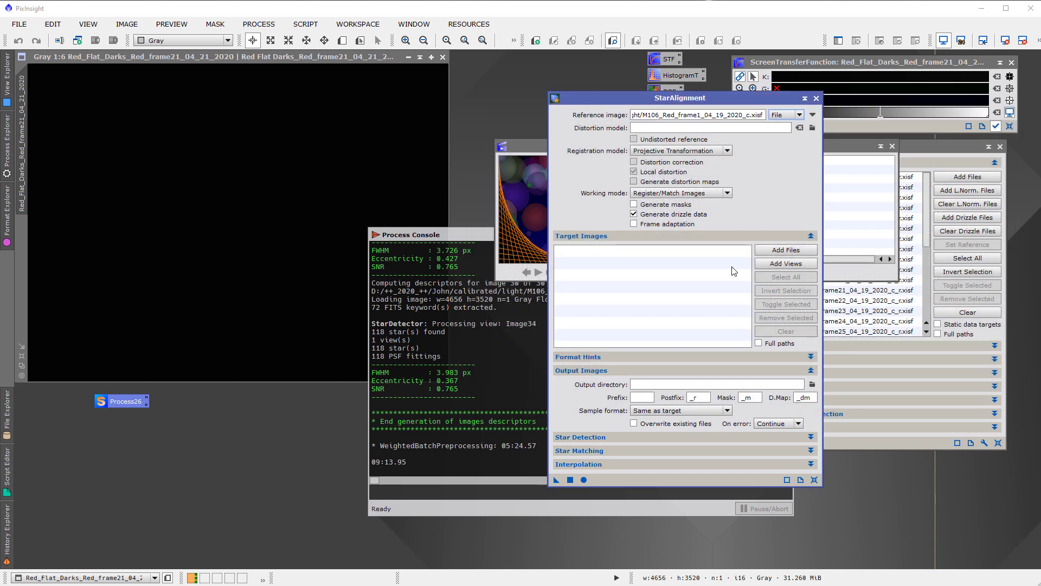
Step: Add all calibrated M106 red light frames as target images
left_click(791, 251)
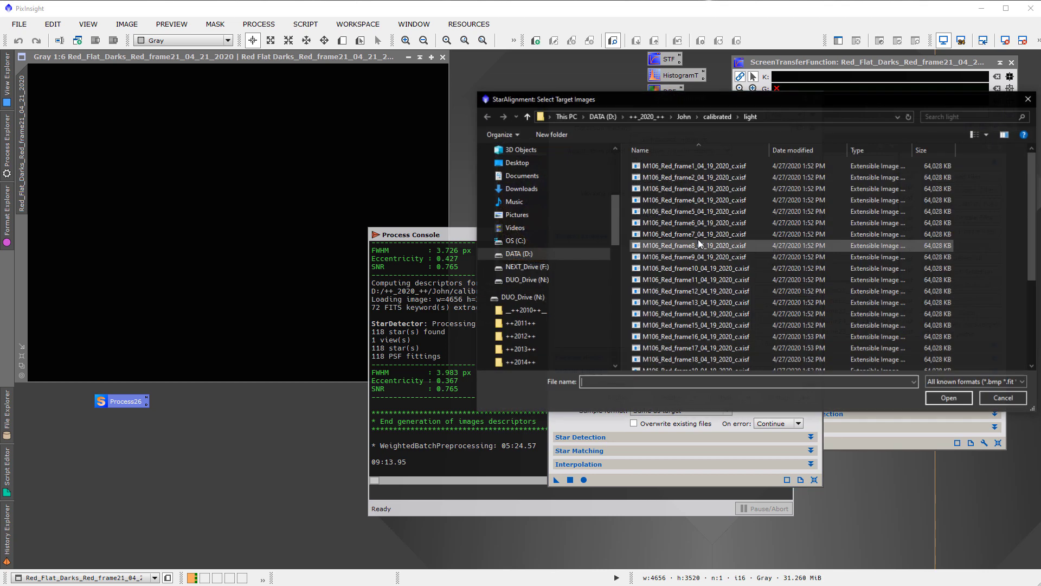
left_click(687, 223)
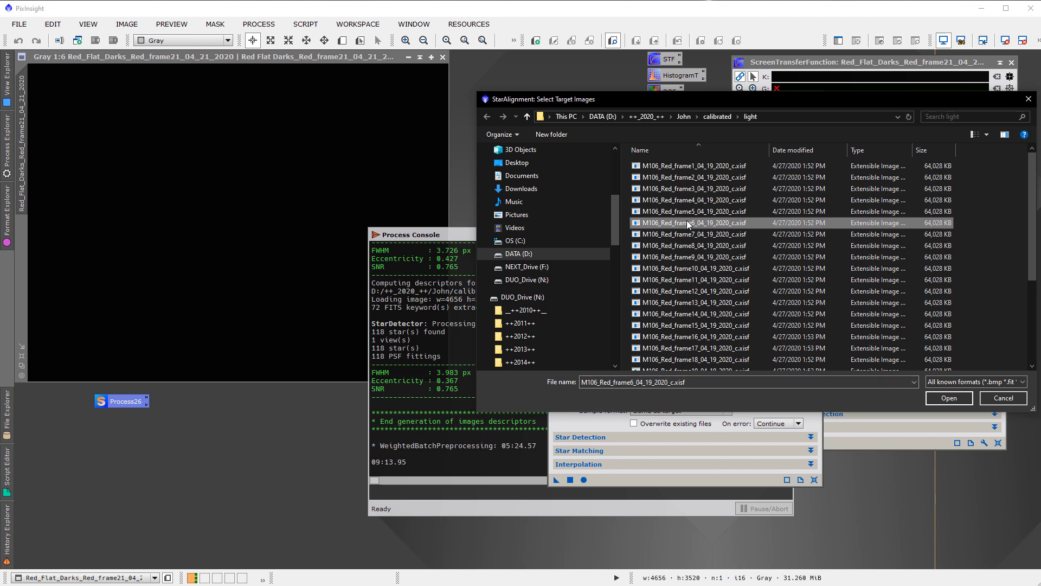
key("ctrl+a")
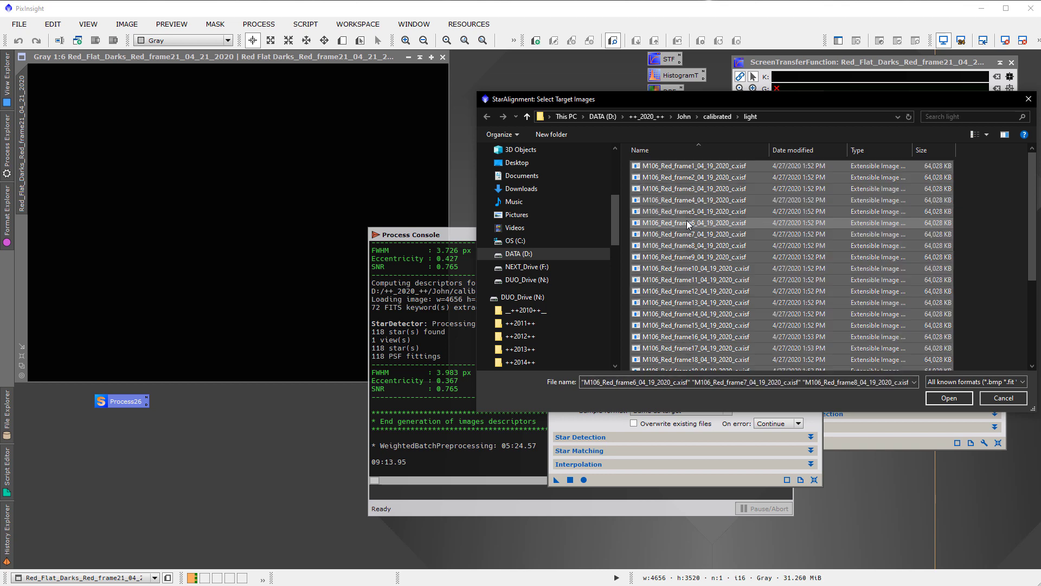
left_click(932, 397)
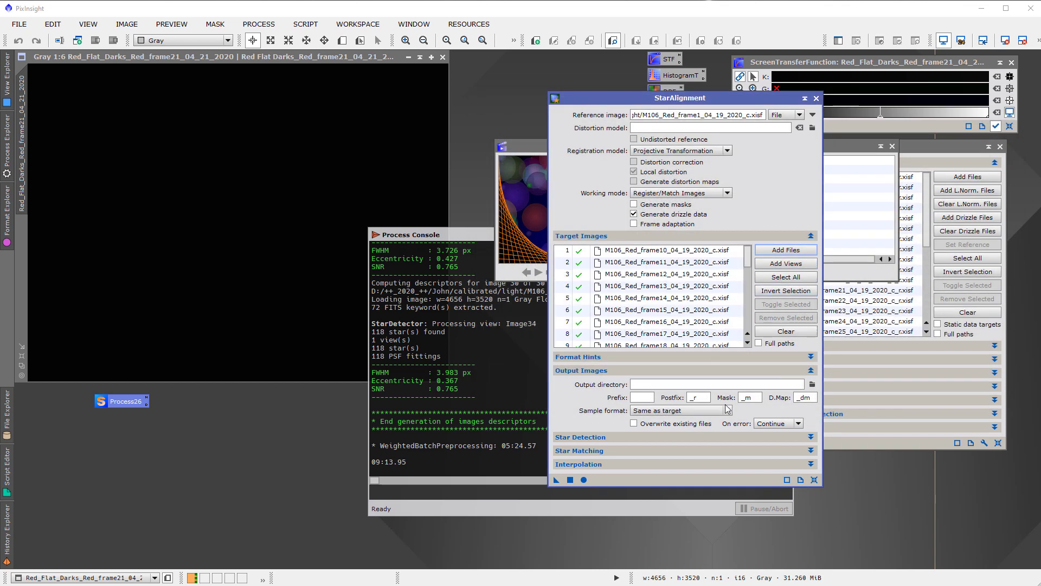
Step: Create a 'registered' folder in calibrated/light and set it as StarAlignment's output directory
left_click(811, 385)
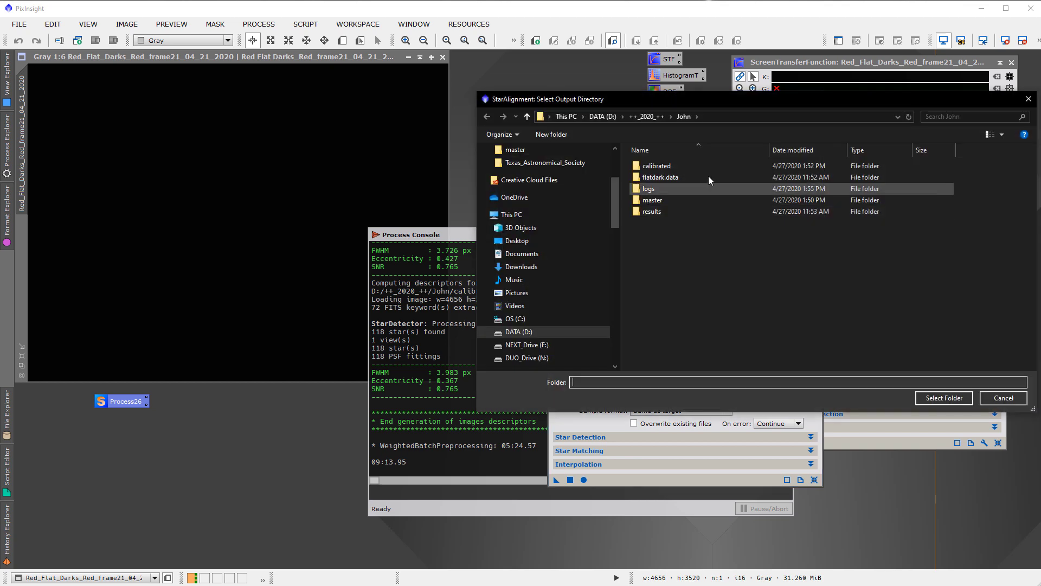
double_click(667, 169)
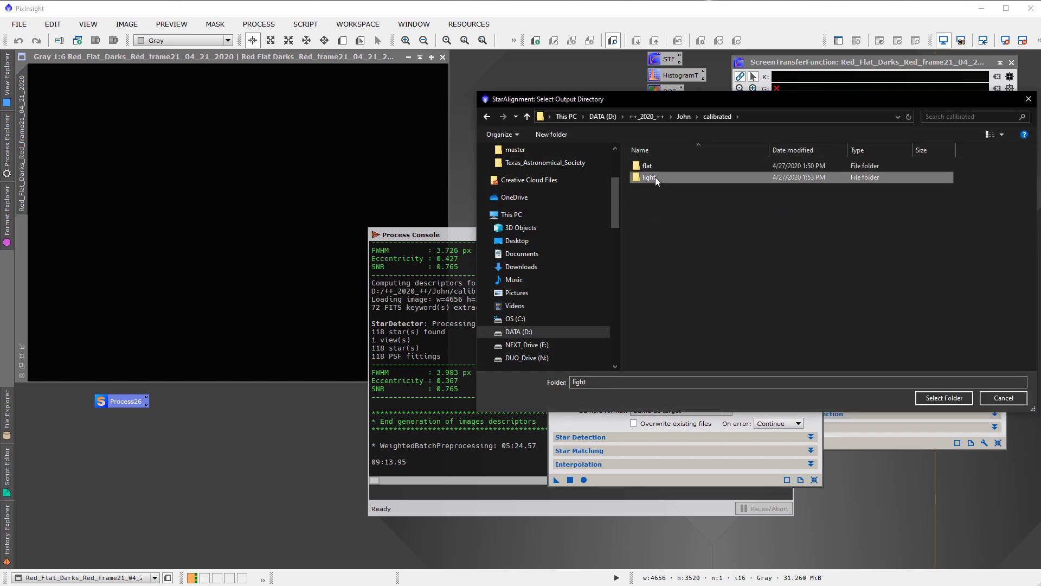
double_click(655, 177)
right_click(656, 204)
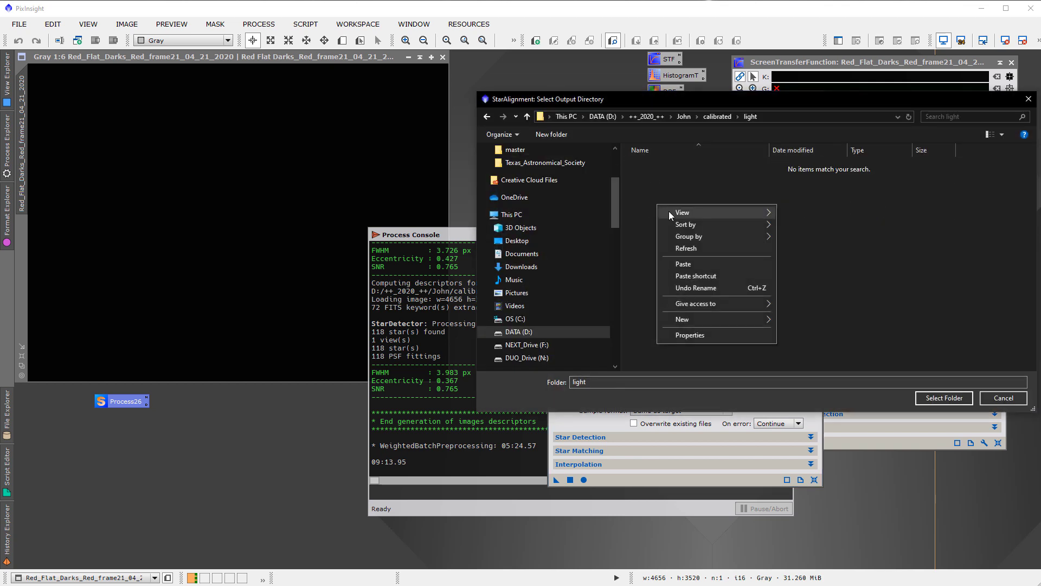
mouse_move(713, 318)
left_click(802, 320)
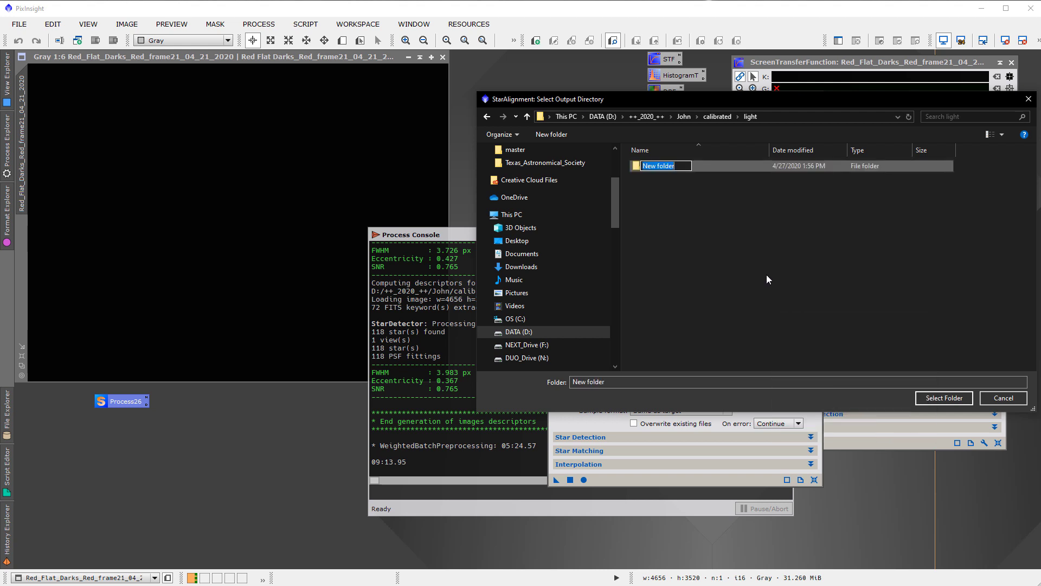
type("registered")
key("Return")
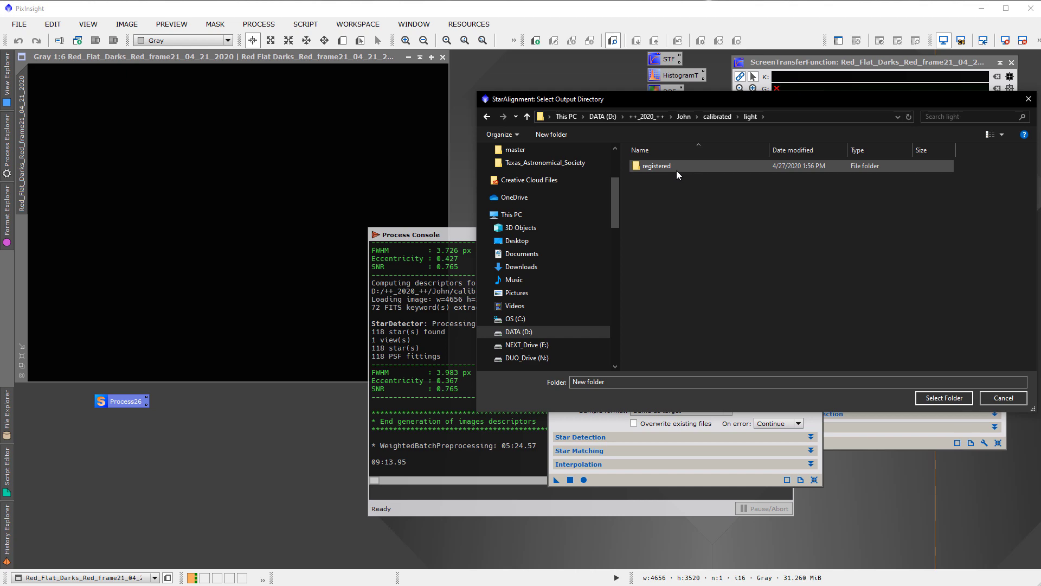
left_click(675, 170)
double_click(675, 170)
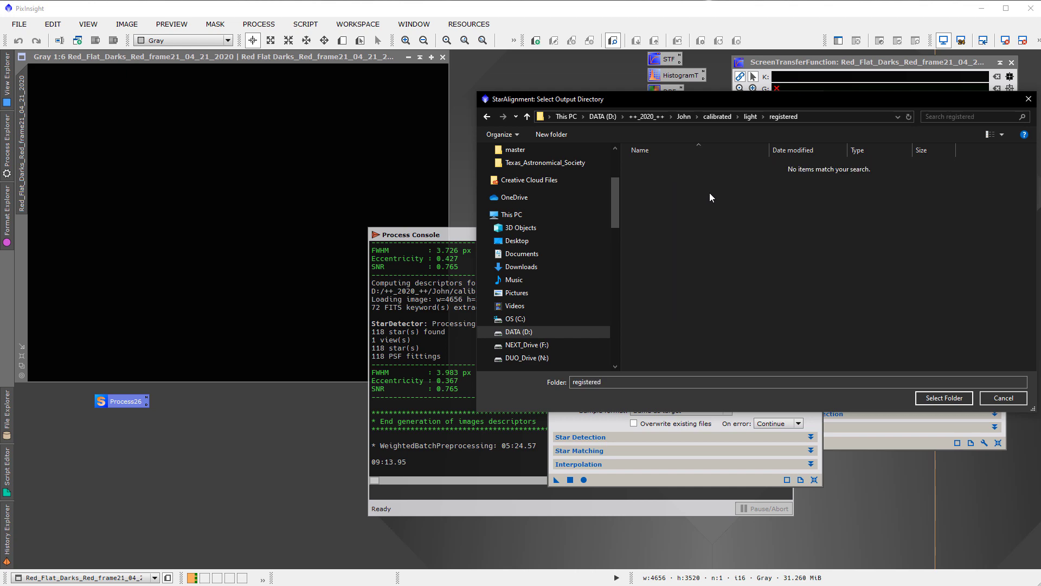
left_click(948, 398)
Step: Turn off Generate drizzle data, register all 30 frames, then open All Processes
left_click(584, 480)
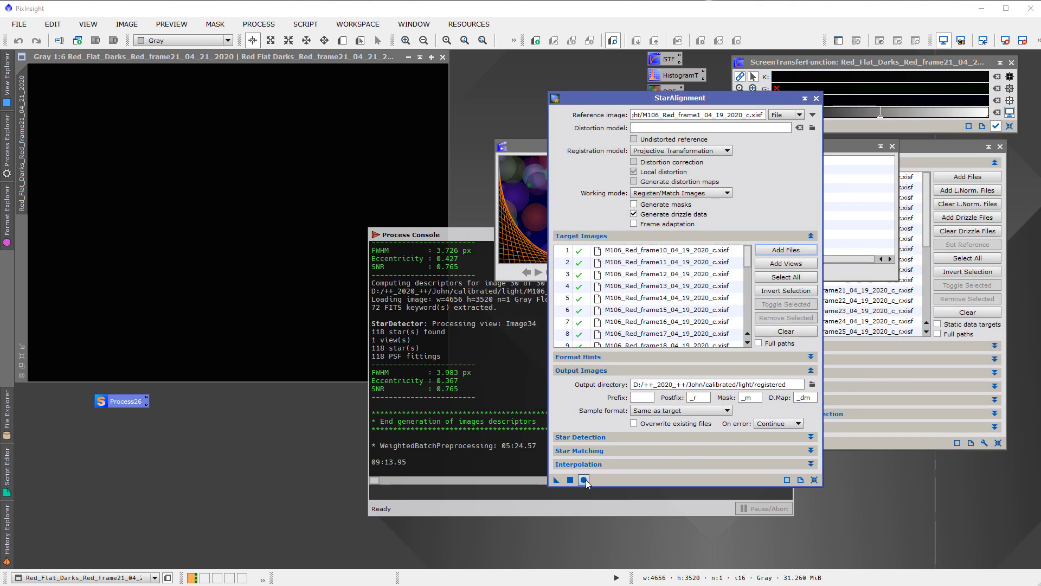
left_click(633, 214)
left_click(584, 480)
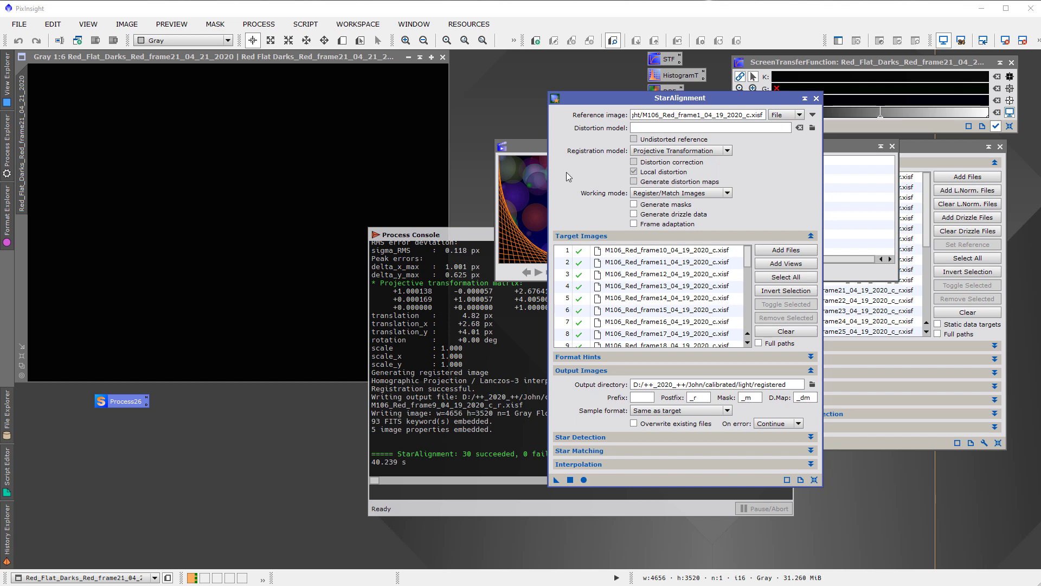
left_click(261, 24)
mouse_move(304, 41)
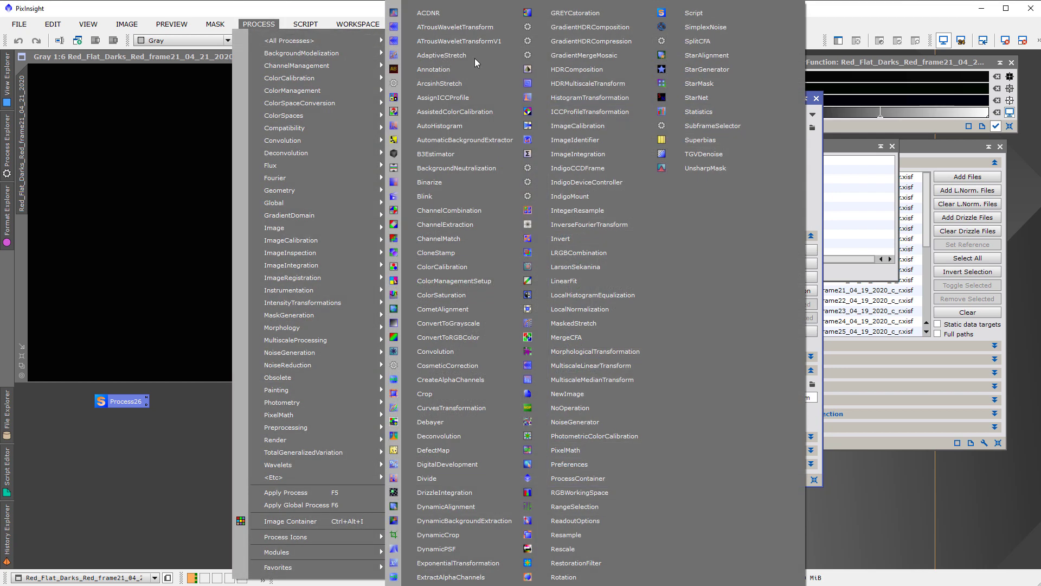
Step: Clear ImageIntegration's inputs and add all registered M106_Red c_r.xisf frames
left_click(586, 155)
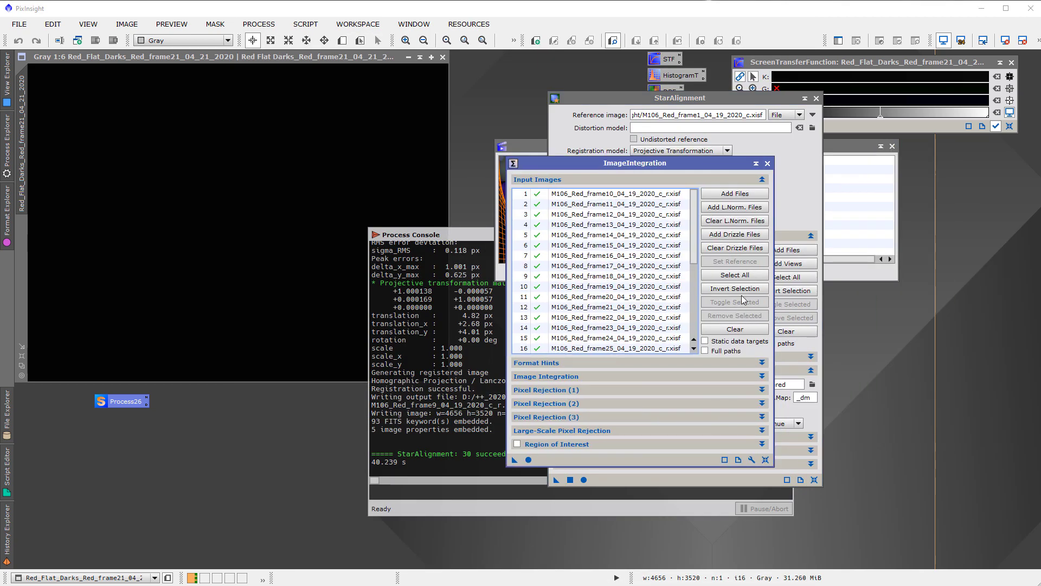
left_click(735, 329)
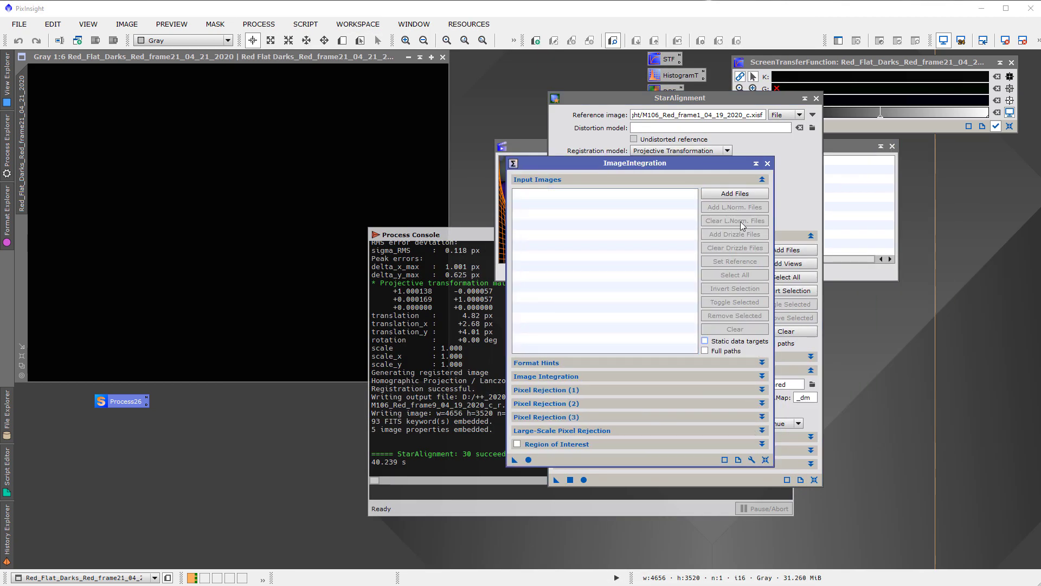
left_click(732, 196)
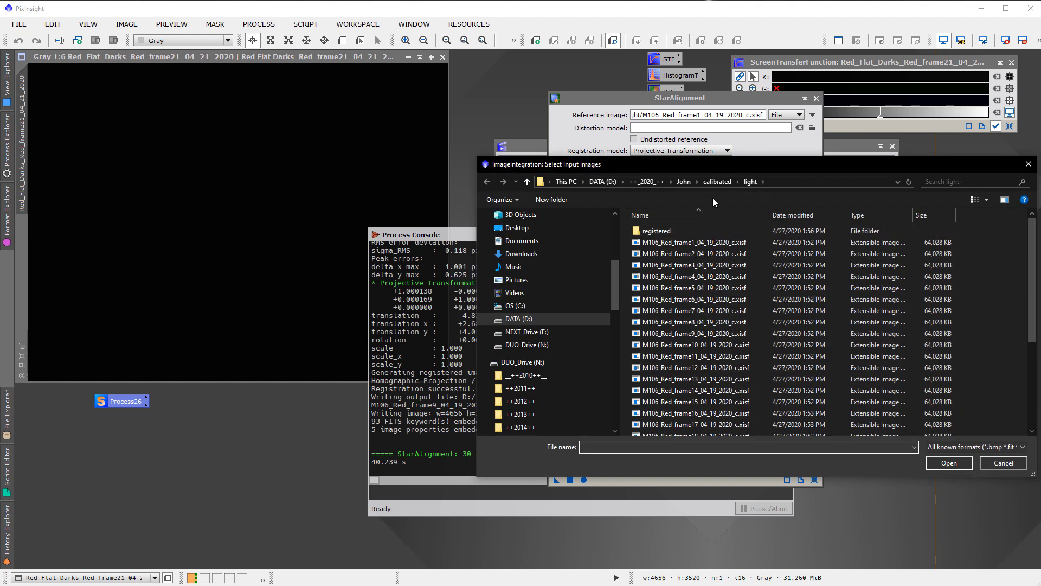
double_click(664, 230)
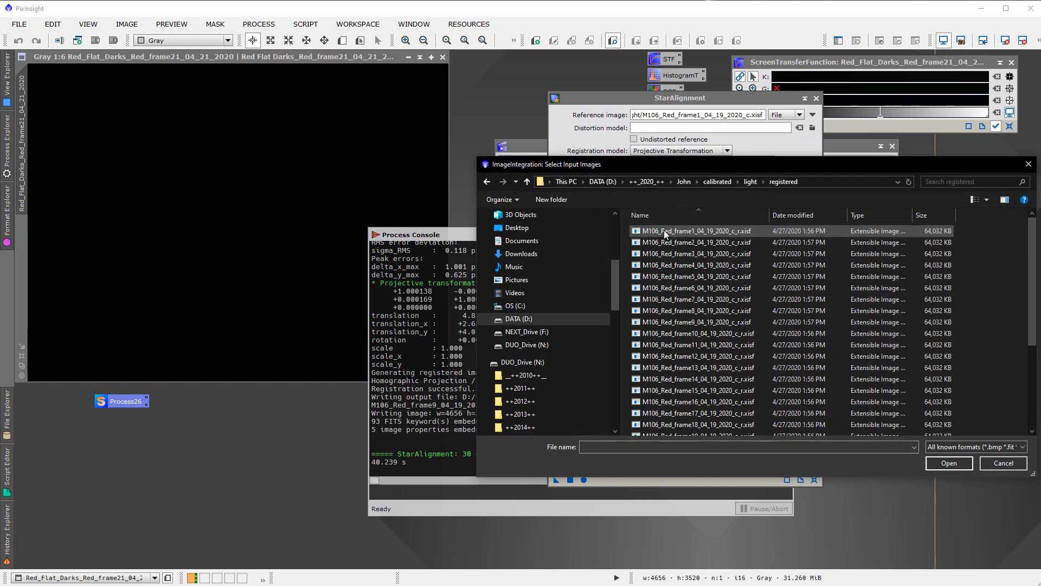
left_click(665, 232)
key("ctrl+a")
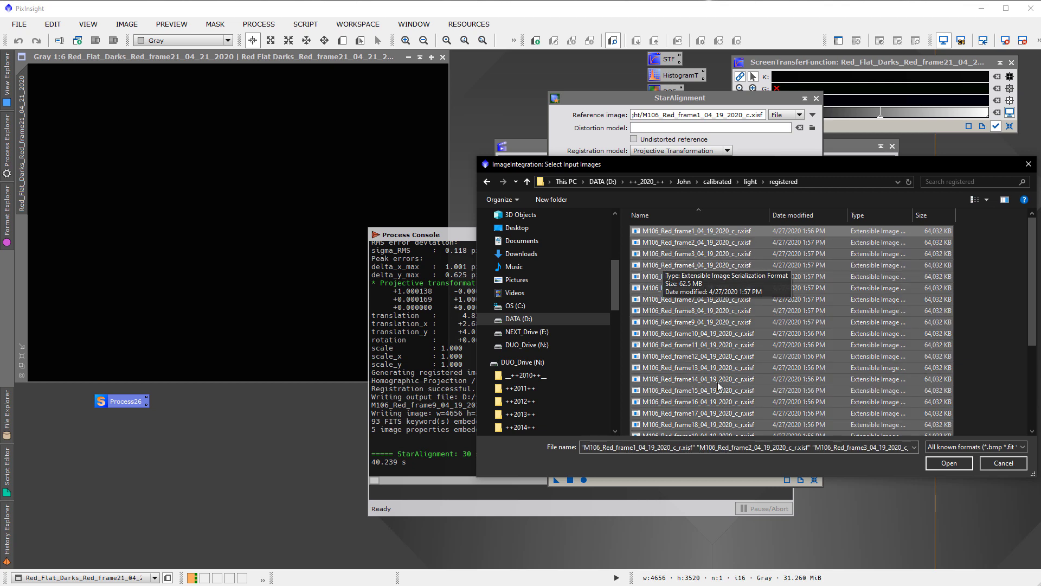
left_click(947, 463)
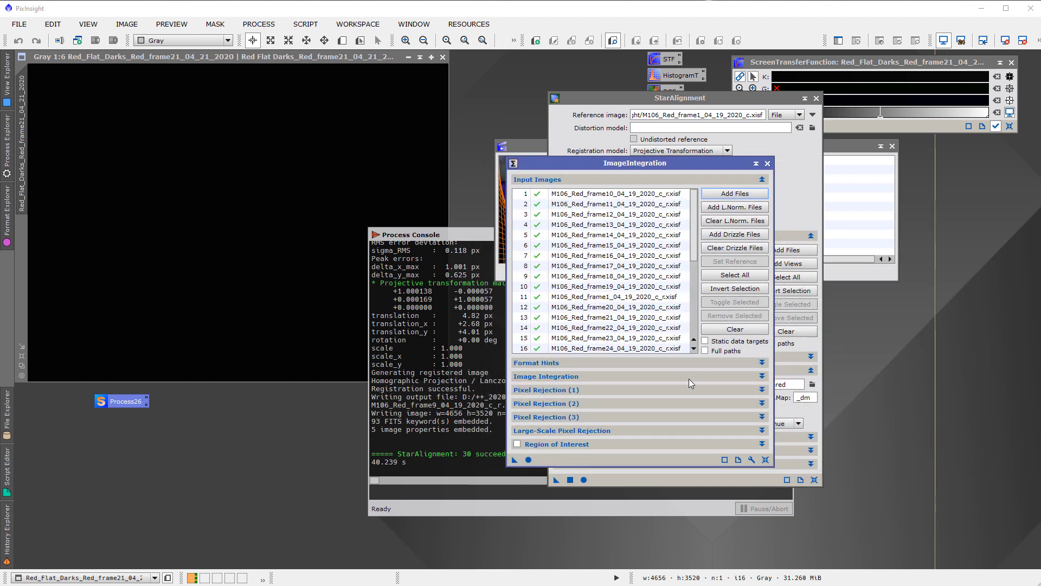
Step: Inspect the Image Integration and Pixel Rejection settings: Average, Winsorized Sigma Clipping
left_click(545, 378)
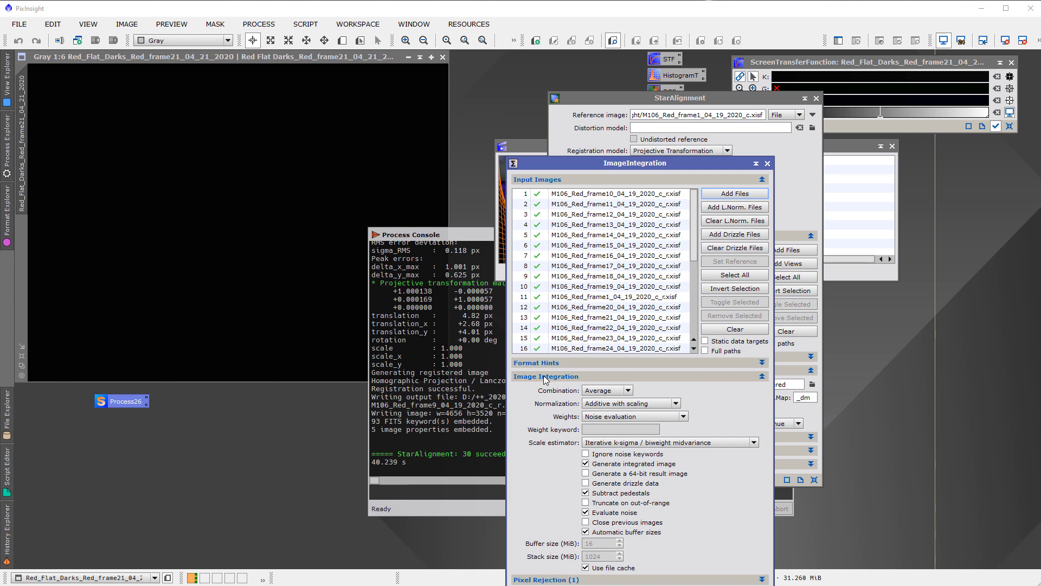
left_click(545, 377)
left_click(547, 390)
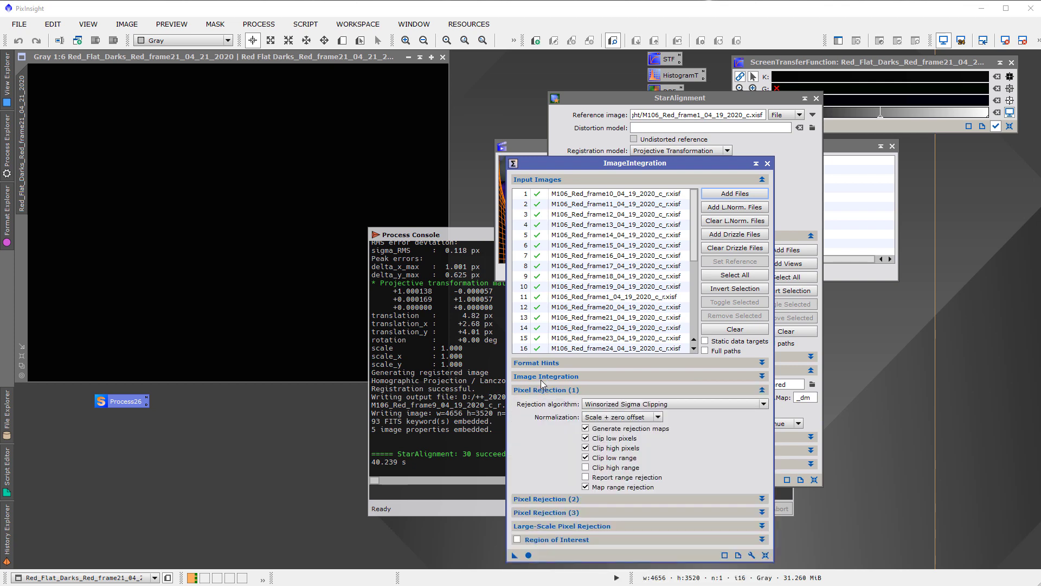
left_click(547, 390)
left_click(550, 403)
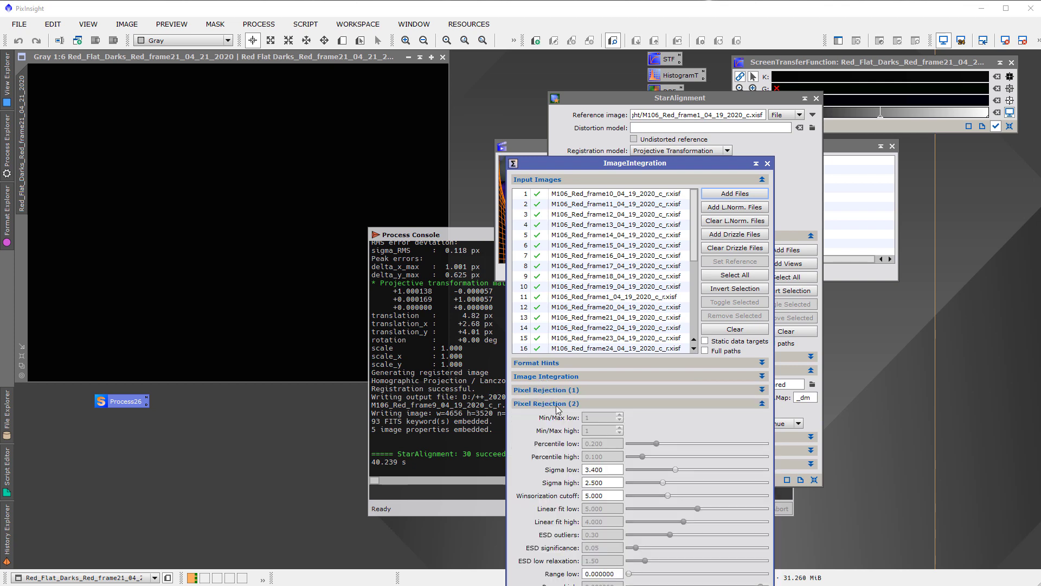
left_click(567, 391)
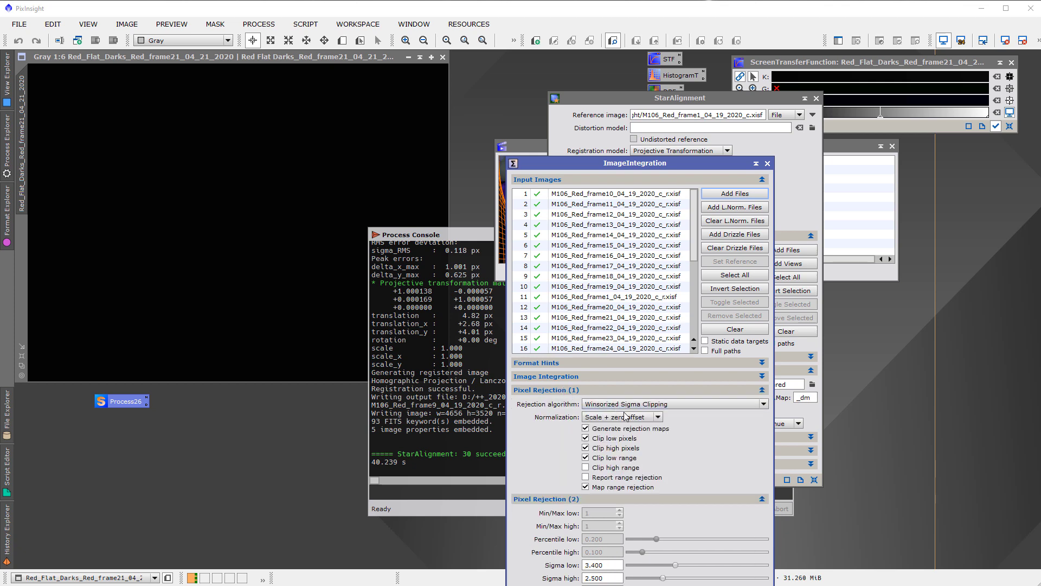
left_click(543, 390)
left_click(540, 404)
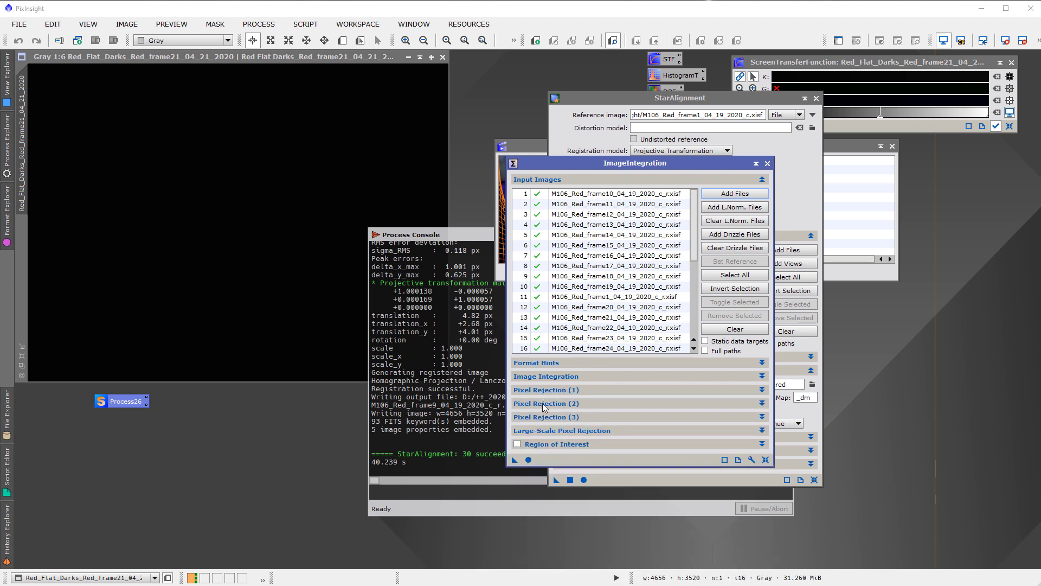
left_click(546, 406)
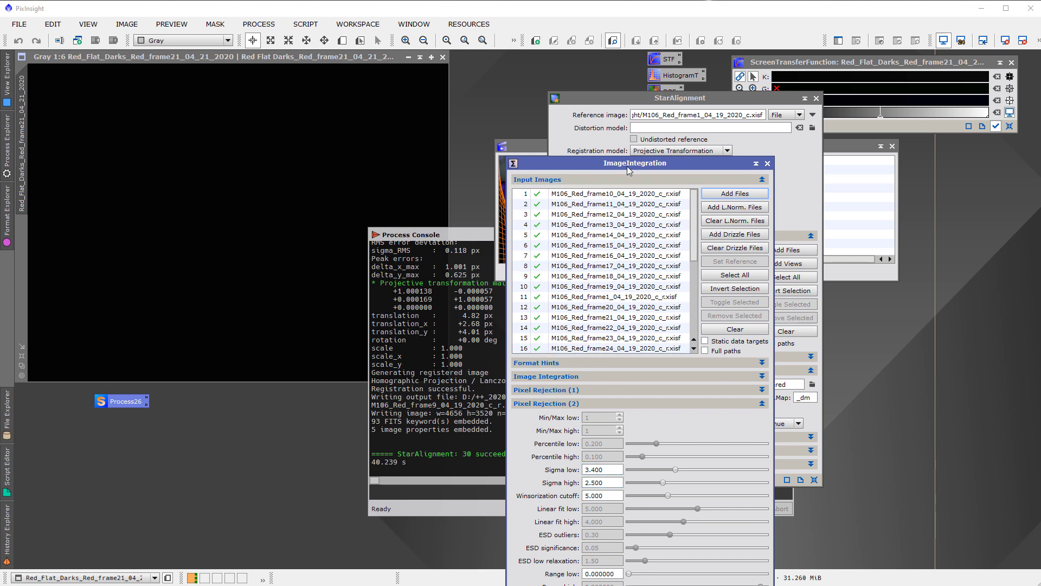
left_click_drag(629, 162, 642, 78)
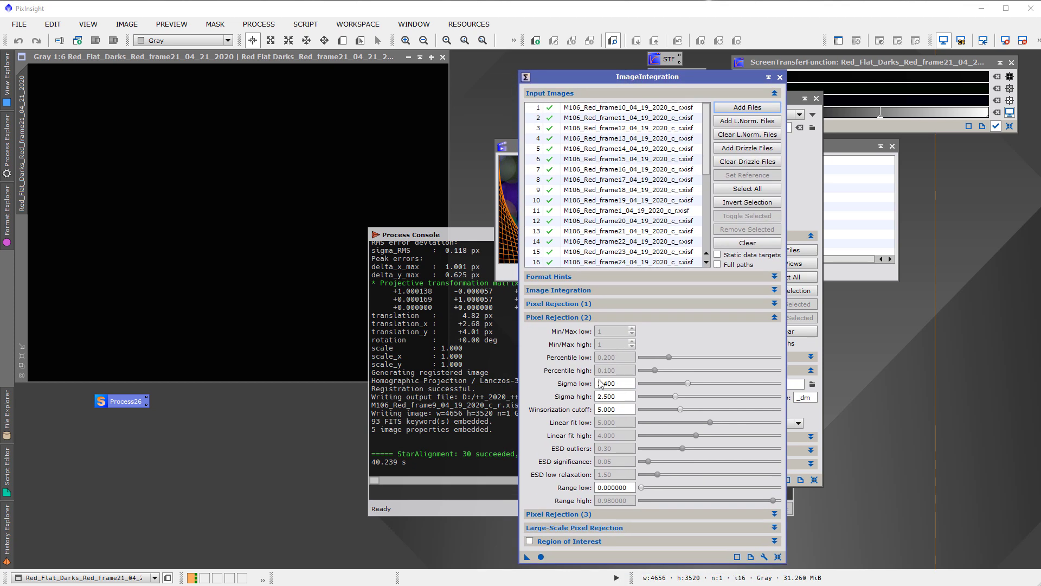
Step: Integrate the registered frames and close the rejection_high and rejection_low maps
left_click(544, 554)
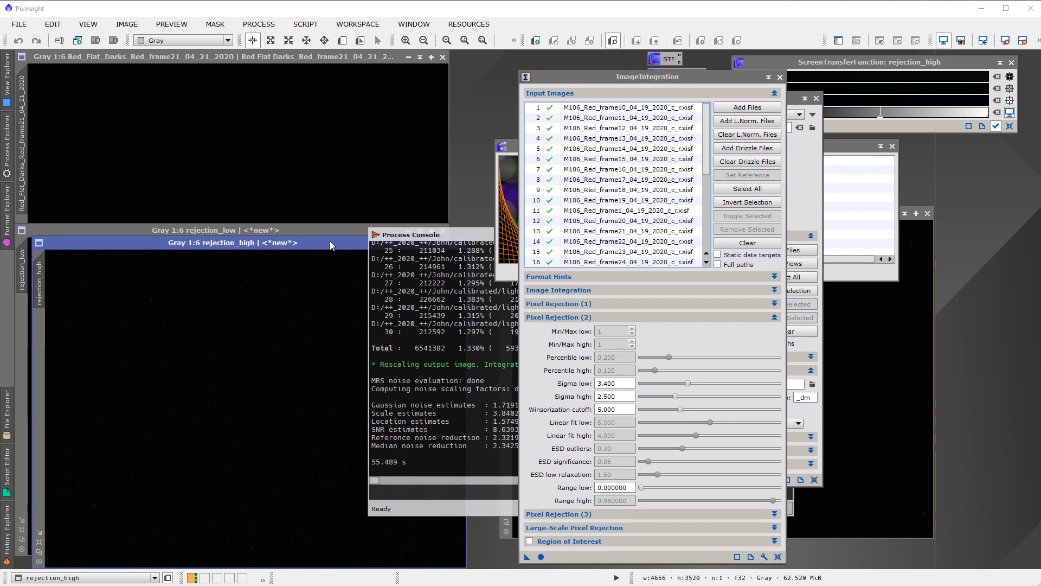
left_click_drag(333, 246, 166, 275)
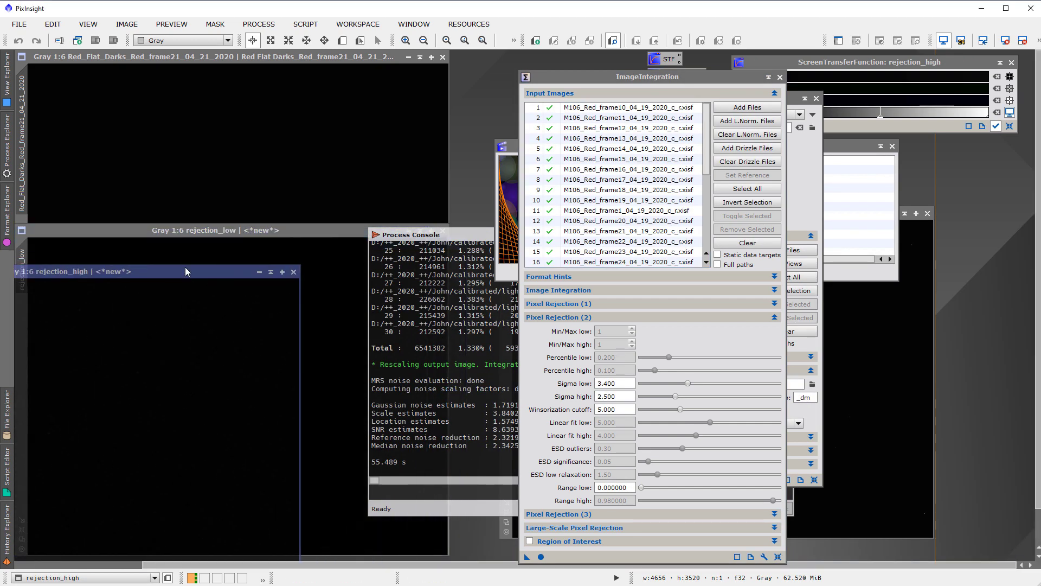
left_click(294, 271)
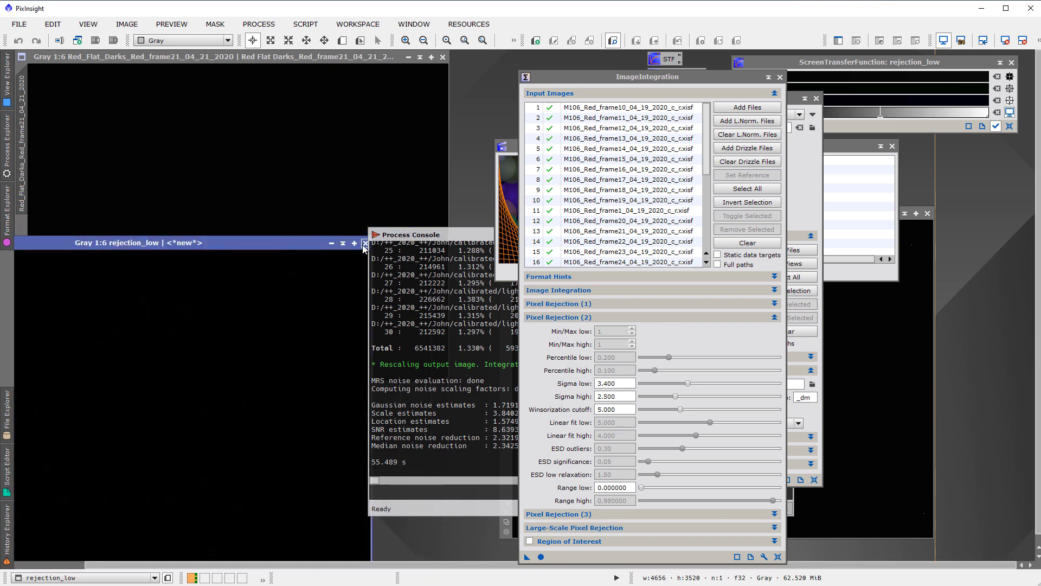
left_click(365, 244)
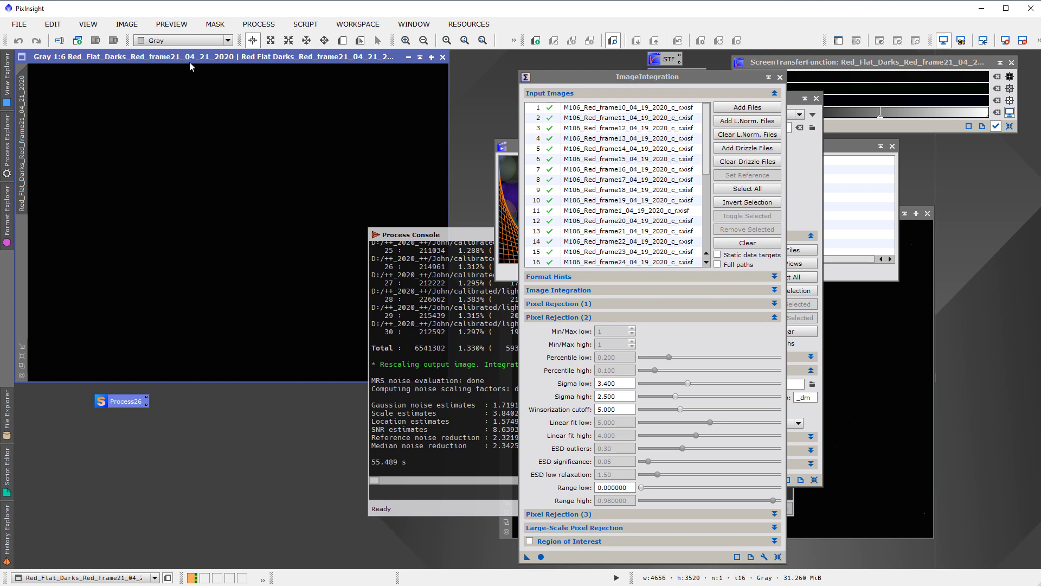
left_click_drag(180, 61, 194, 104)
Step: Auto-stretch the integrated master with STF to reveal the M106 galaxy
left_click(845, 418)
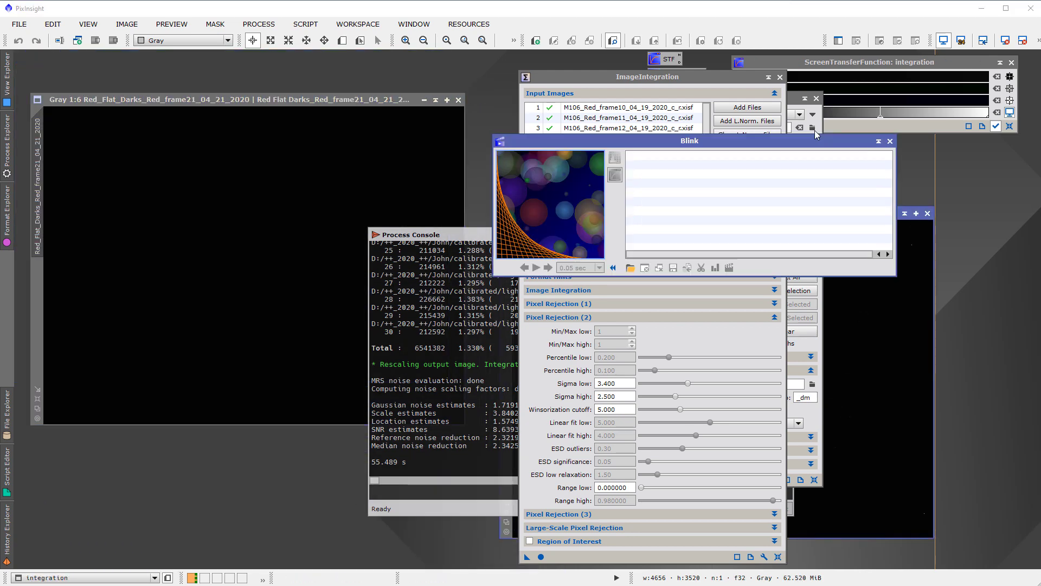
left_click_drag(877, 212, 395, 140)
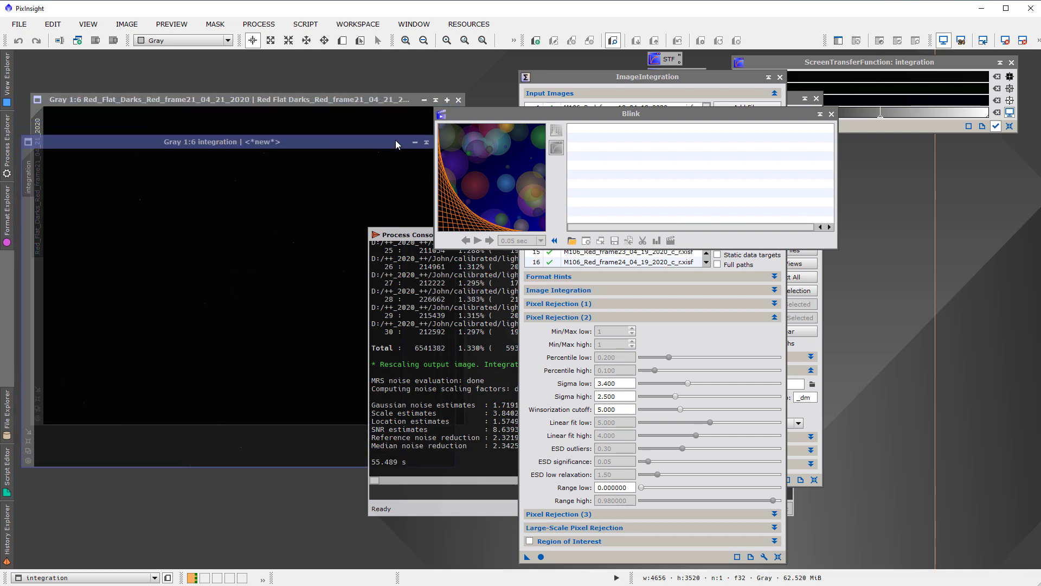
key("ctrl+a")
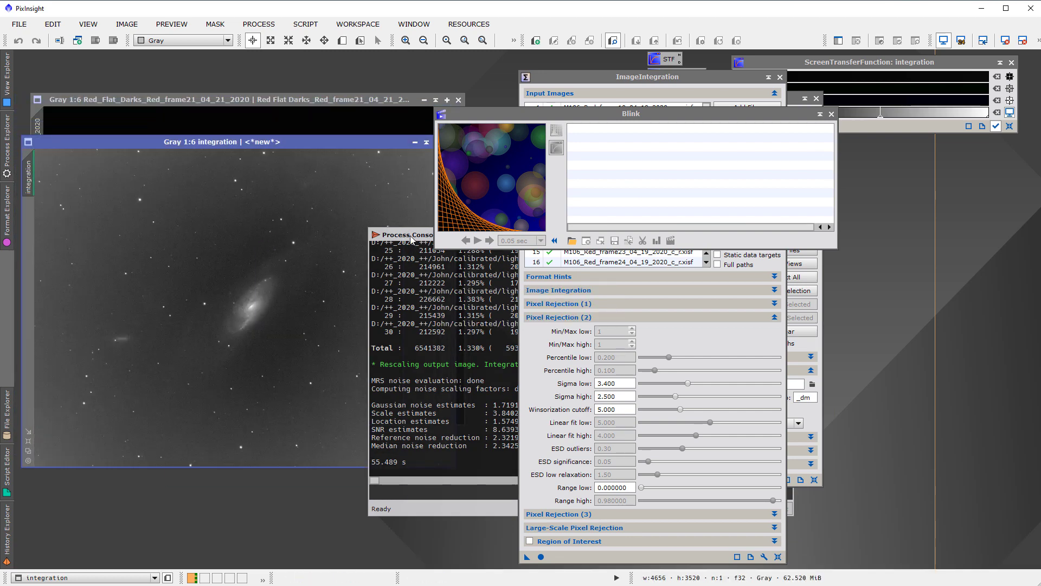
left_click_drag(412, 240, 684, 253)
left_click_drag(620, 120, 749, 131)
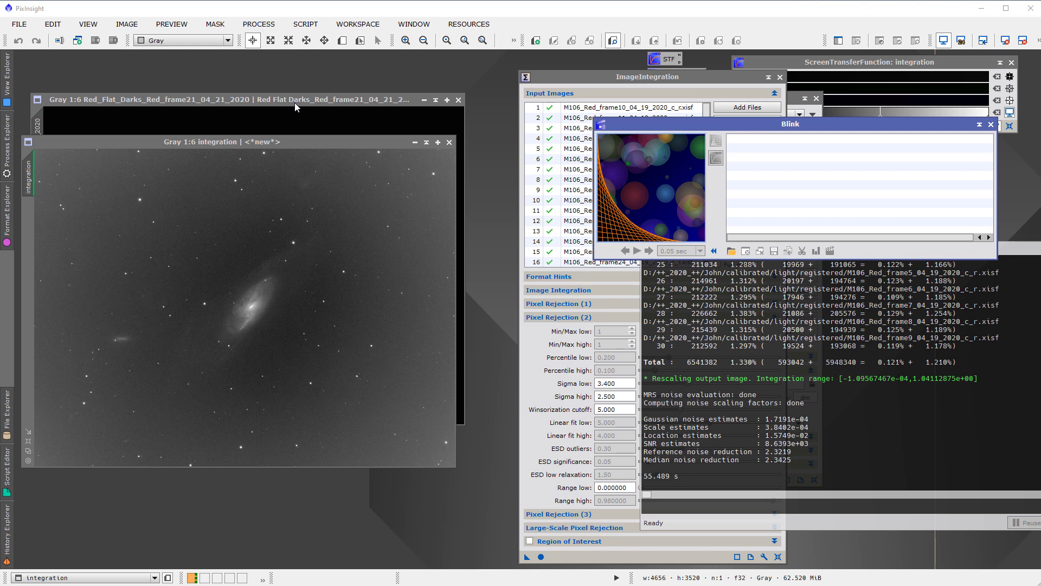
Step: Close the Red_Flat_Darks_Red_frame21 image and move the integration master window up
left_click_drag(294, 101, 284, 65)
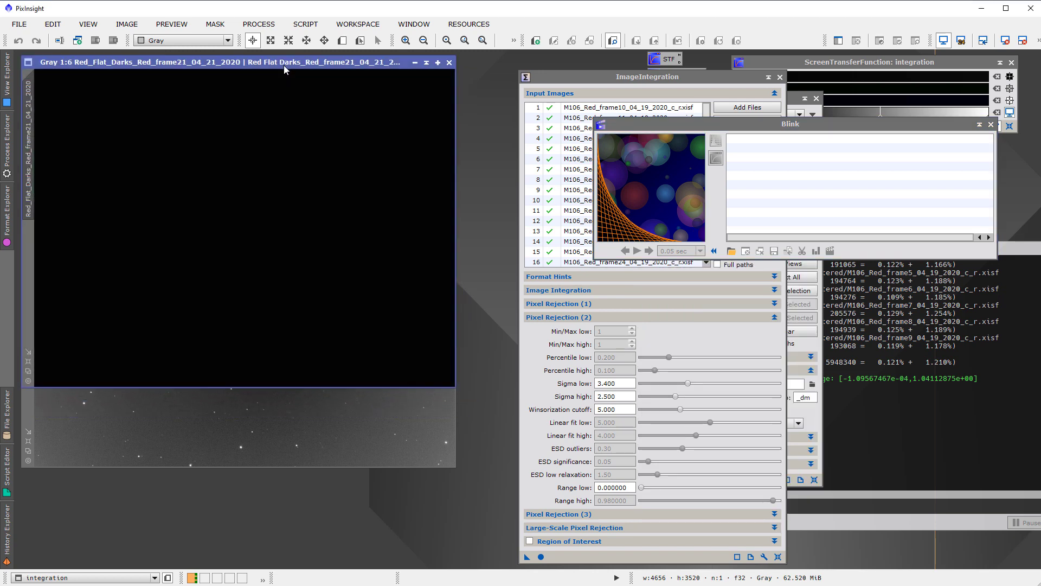
left_click(304, 450)
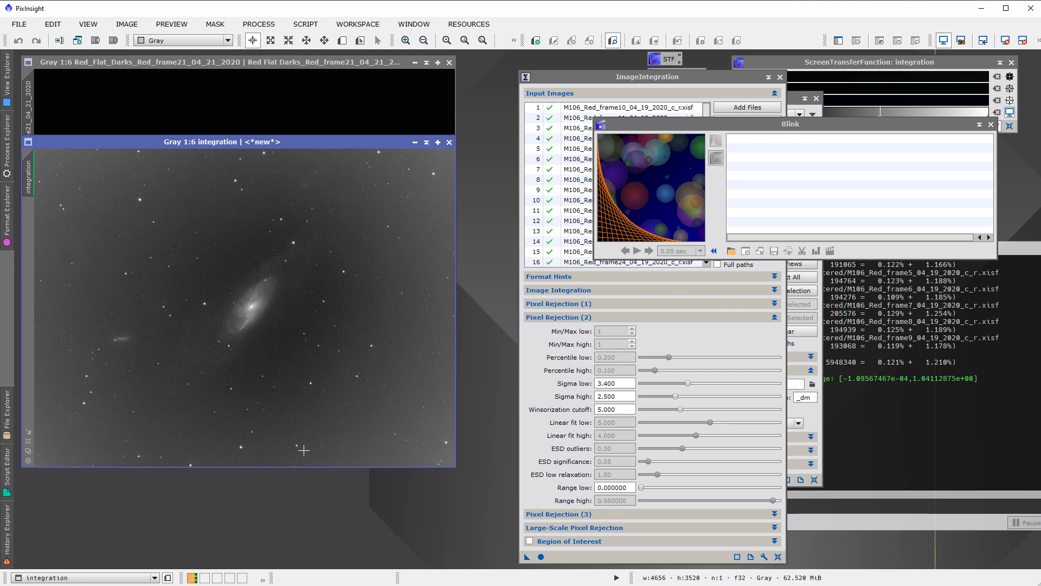
left_click(449, 62)
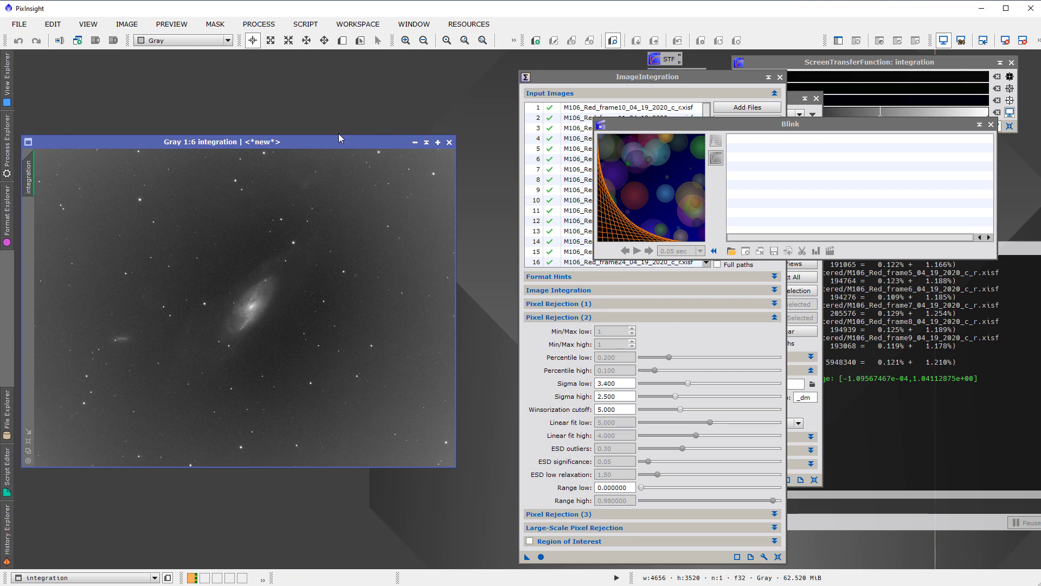
left_click_drag(335, 143, 336, 76)
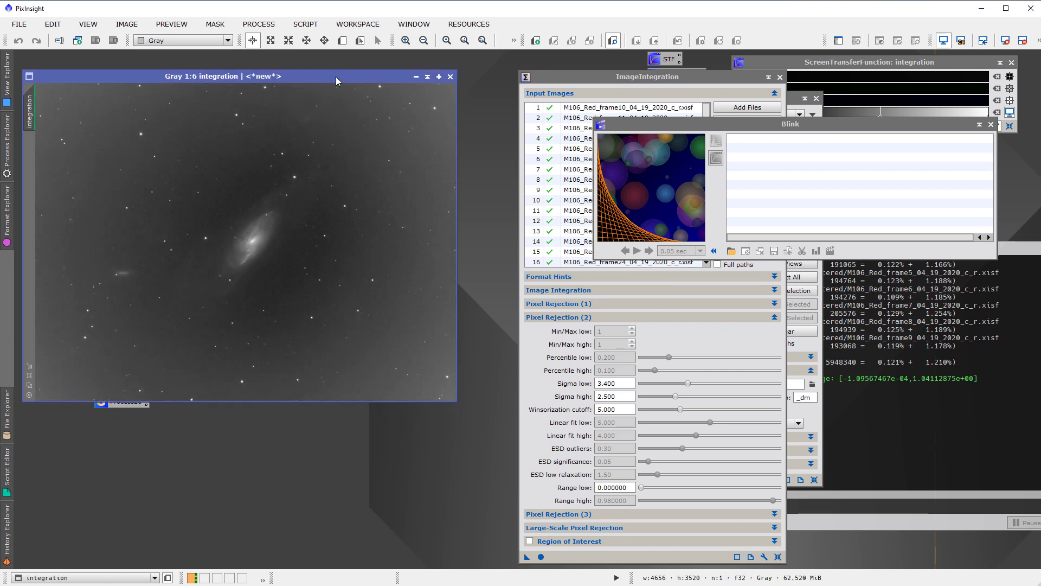